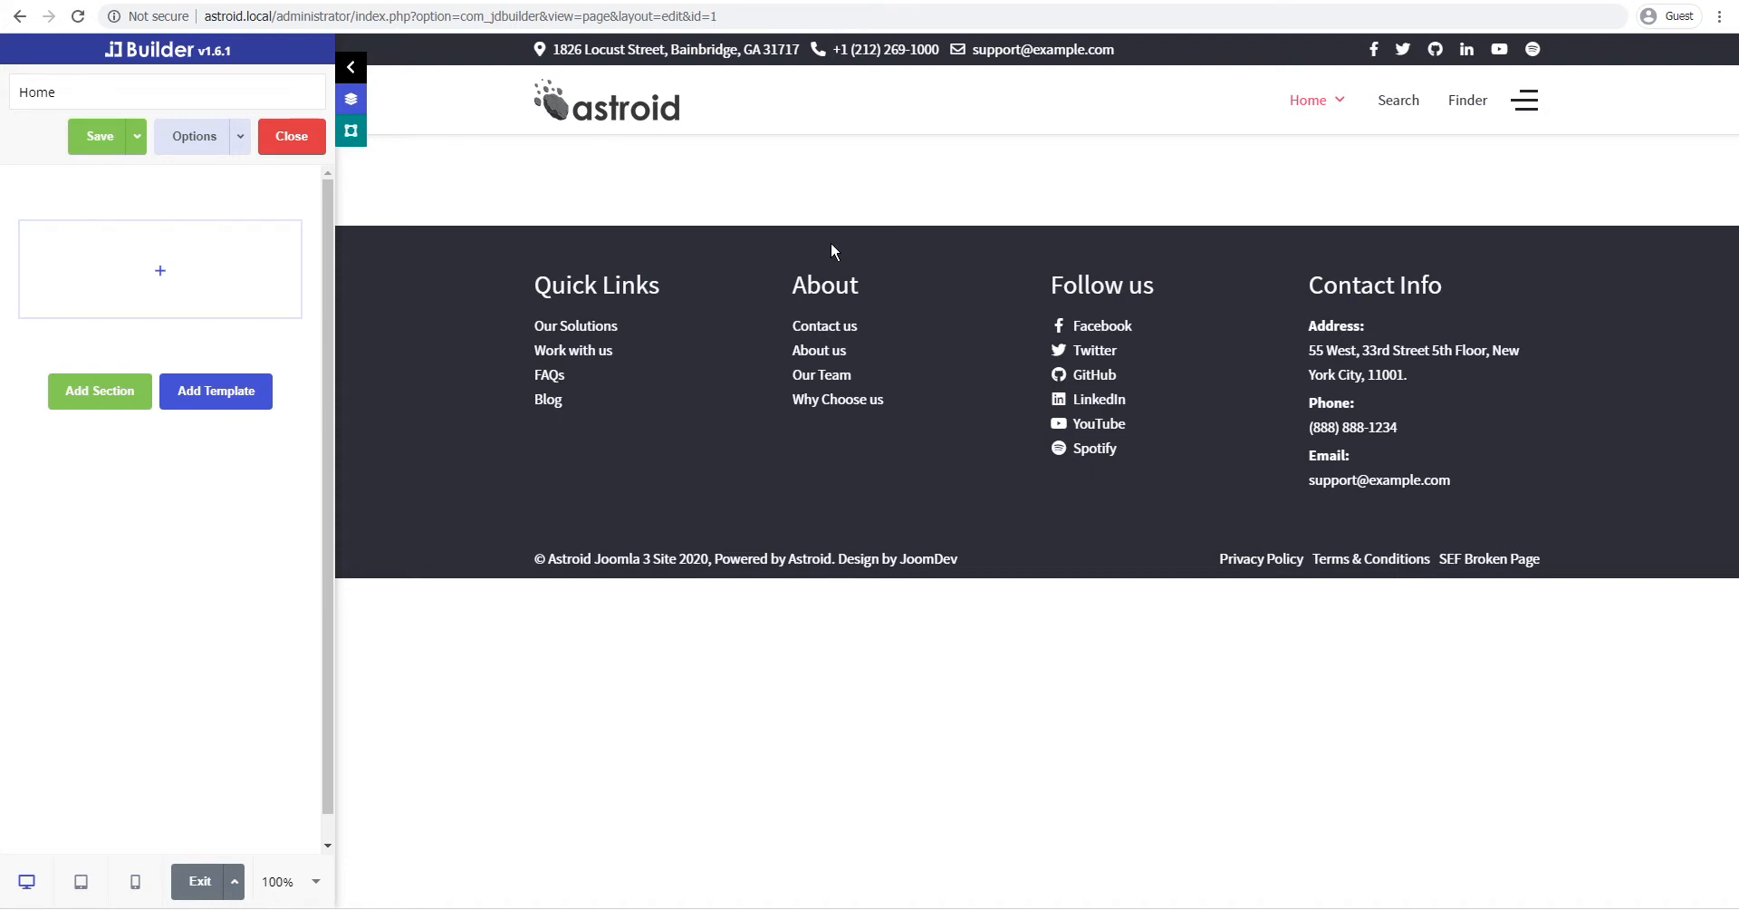
# Step: Add a Joomla Article element to the empty section of the Home page
pyautogui.moveTo(219, 275)
pyautogui.click(160, 276)
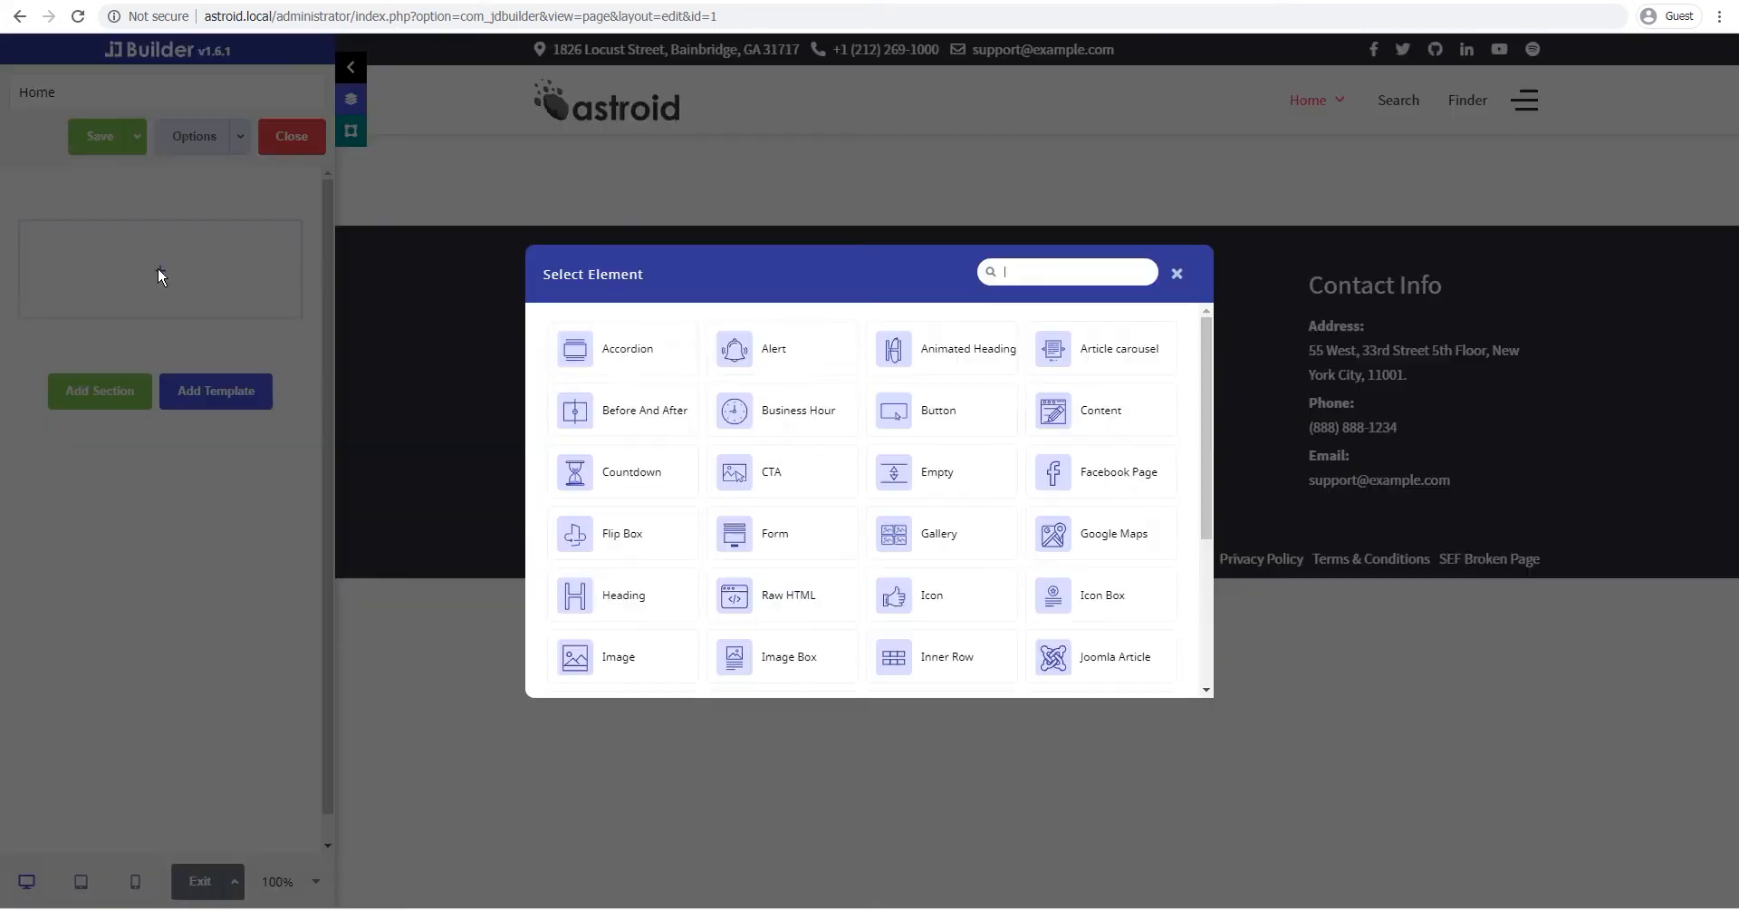
pyautogui.click(1042, 272)
pyautogui.write('arti')
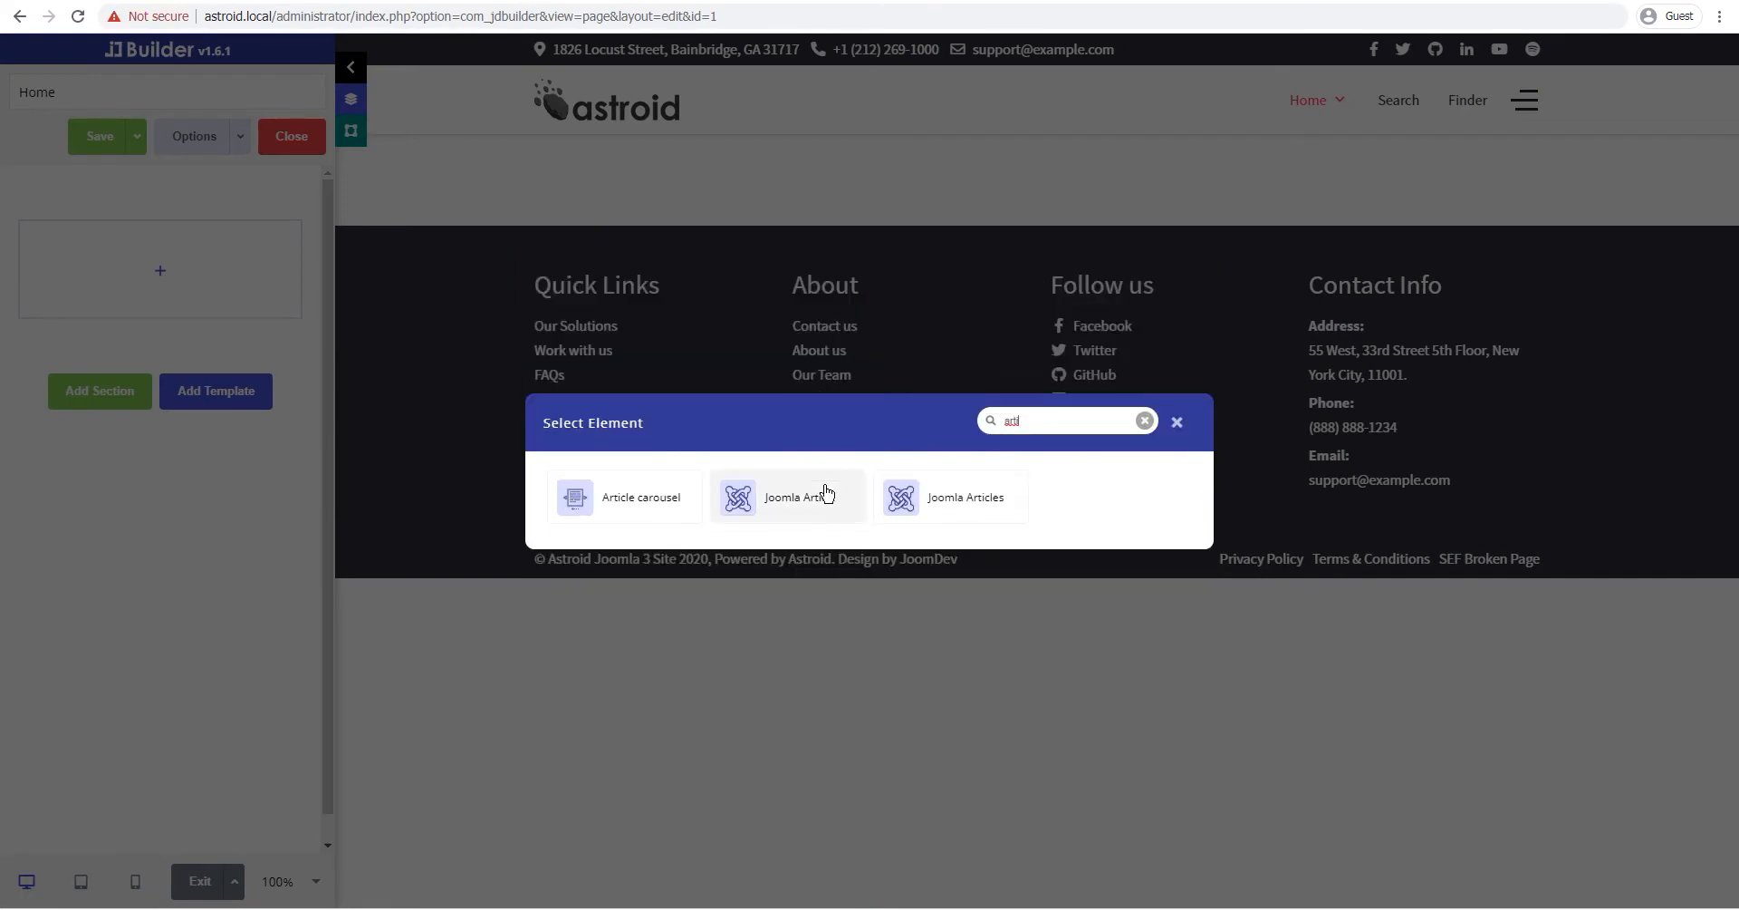
pyautogui.click(828, 494)
# Step: Choose the topmost Test Article (alias test-article-2) as the element's article and apply the settings
pyautogui.click(89, 163)
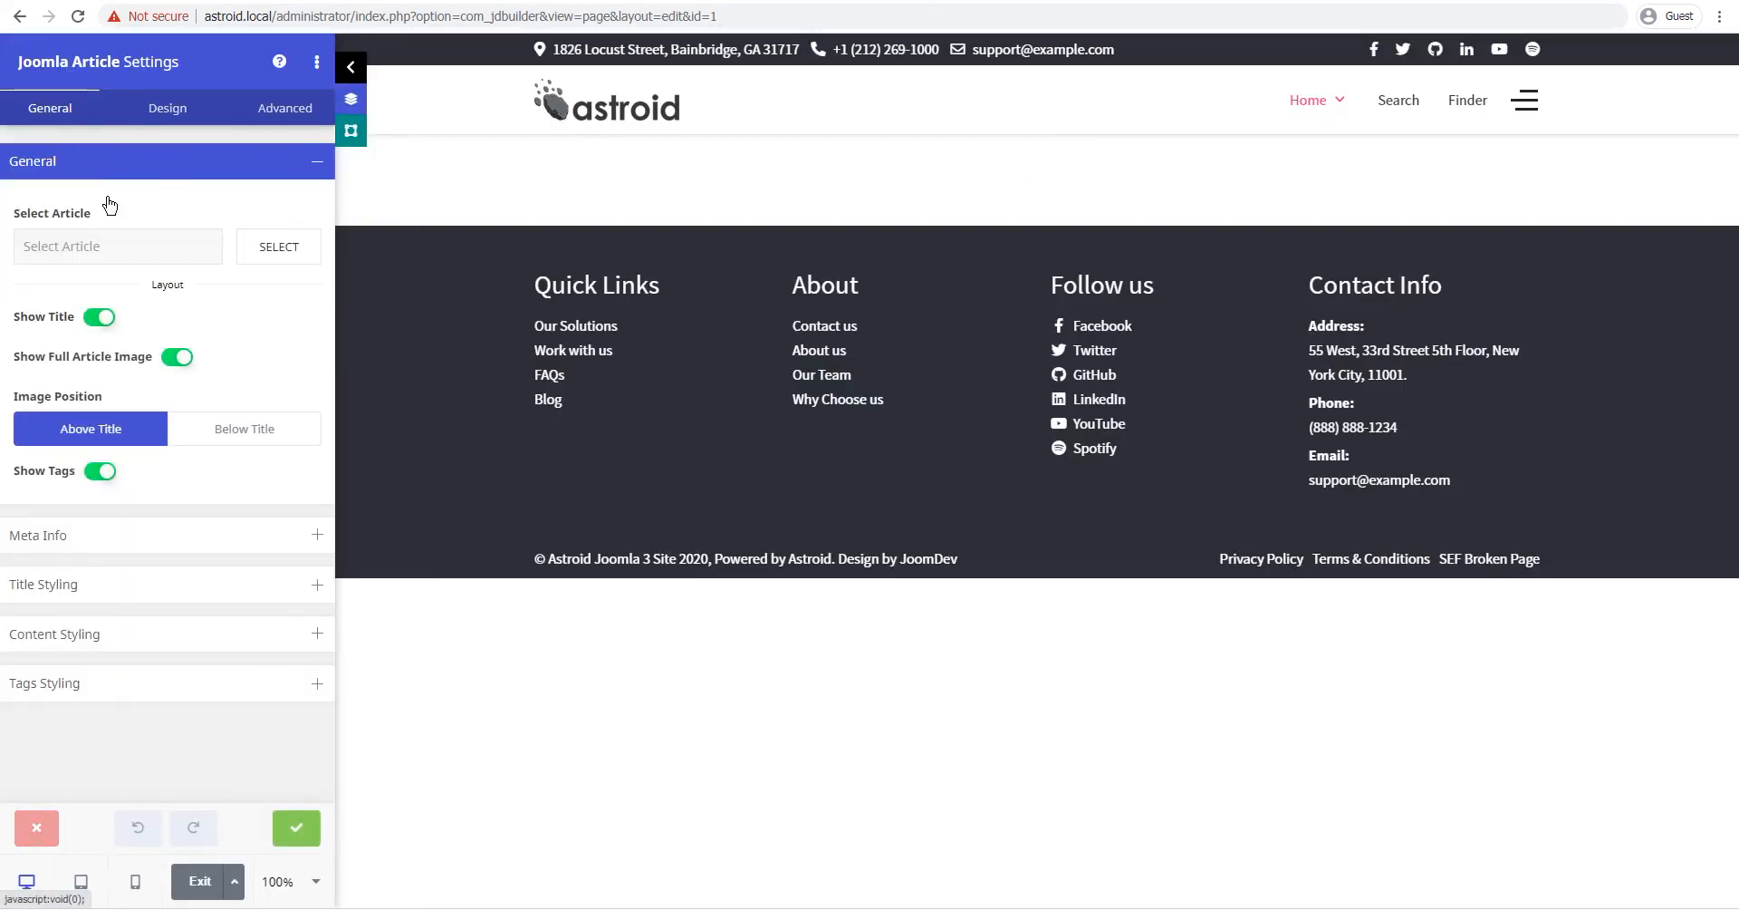
pyautogui.click(258, 249)
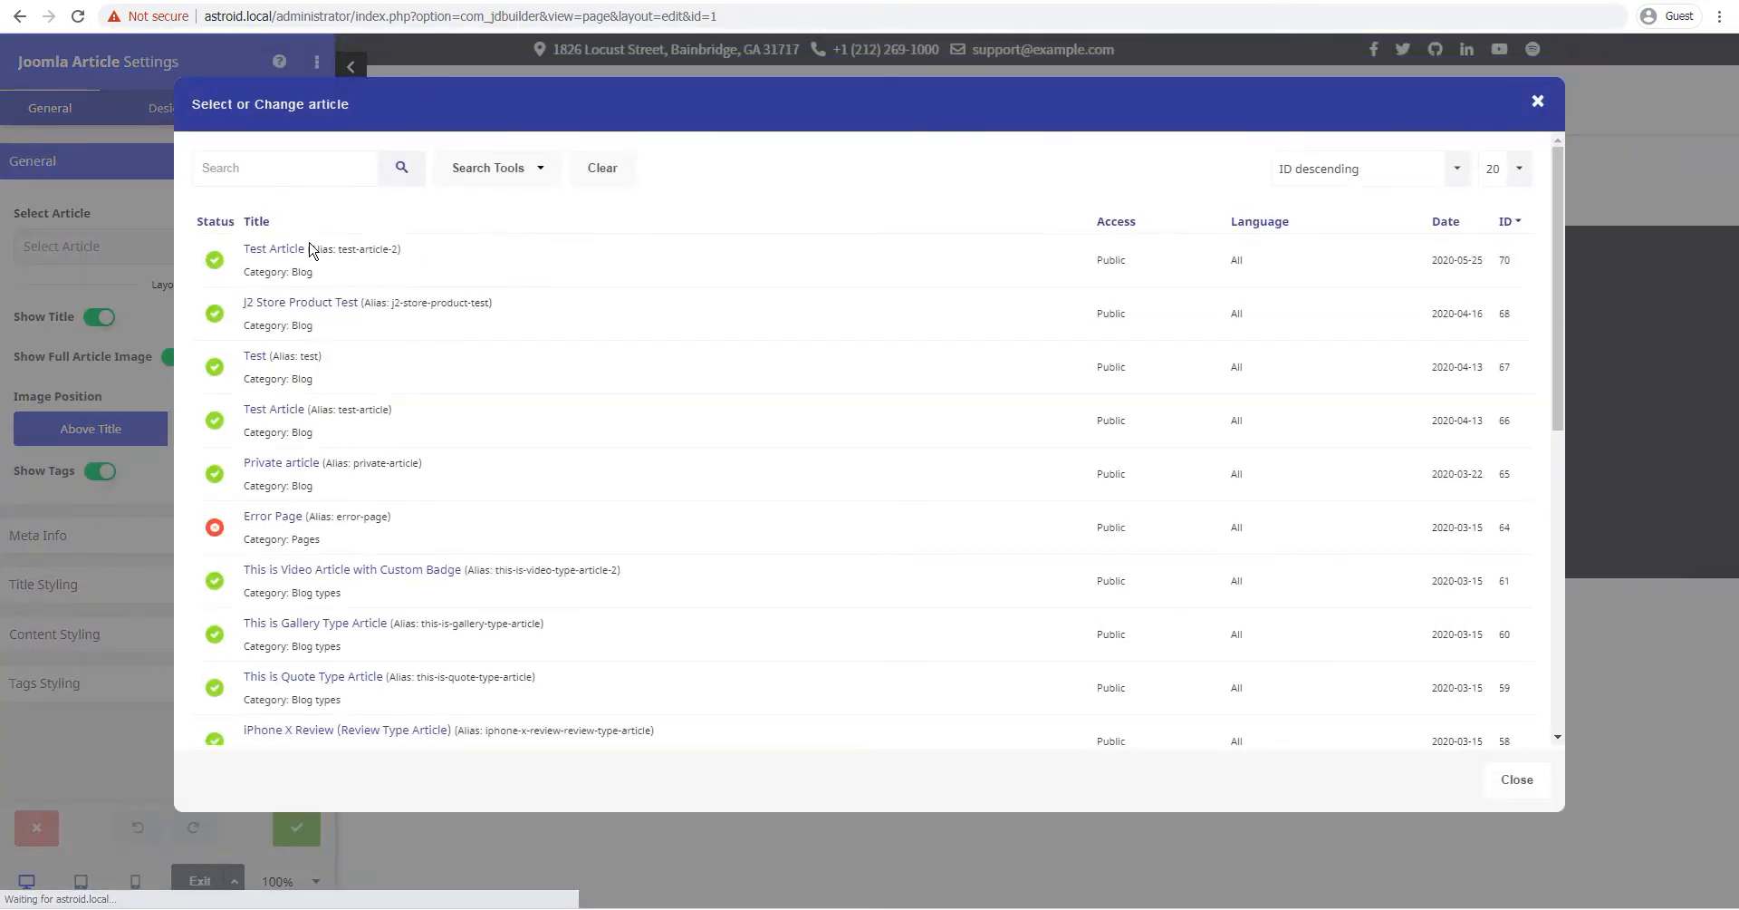
pyautogui.click(272, 248)
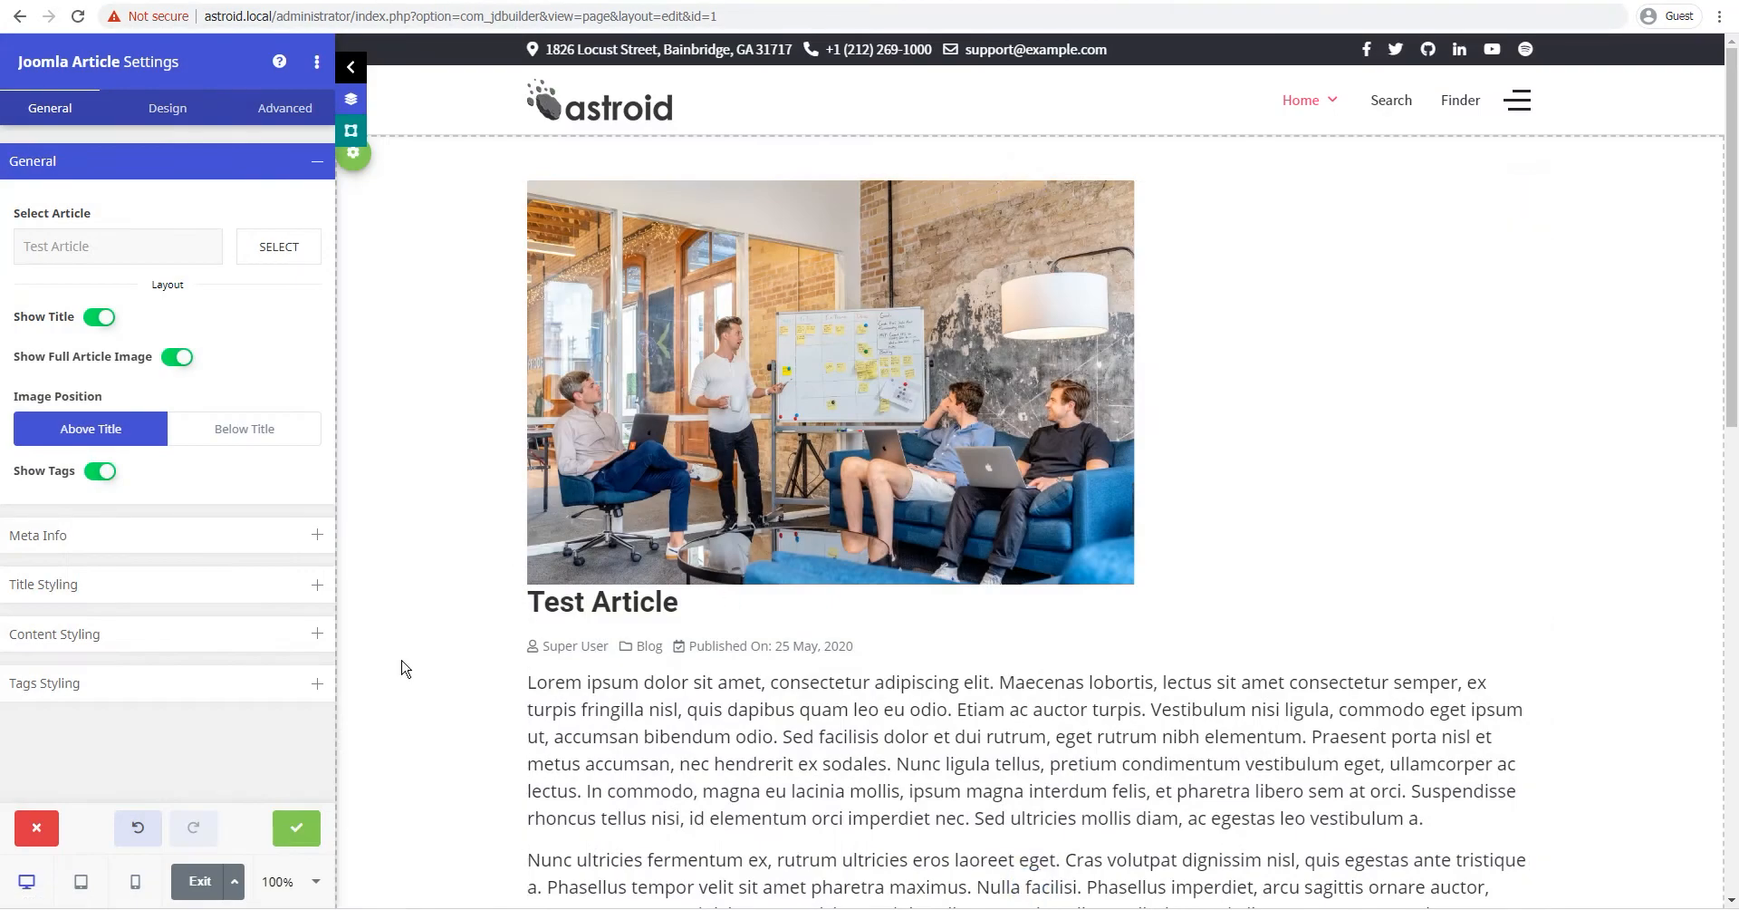
pyautogui.click(296, 827)
# Step: Examine the rendered article's image, title, meta line and body text on the page
pyautogui.scroll(-4, 918, 510)
pyautogui.scroll(1, 919, 510)
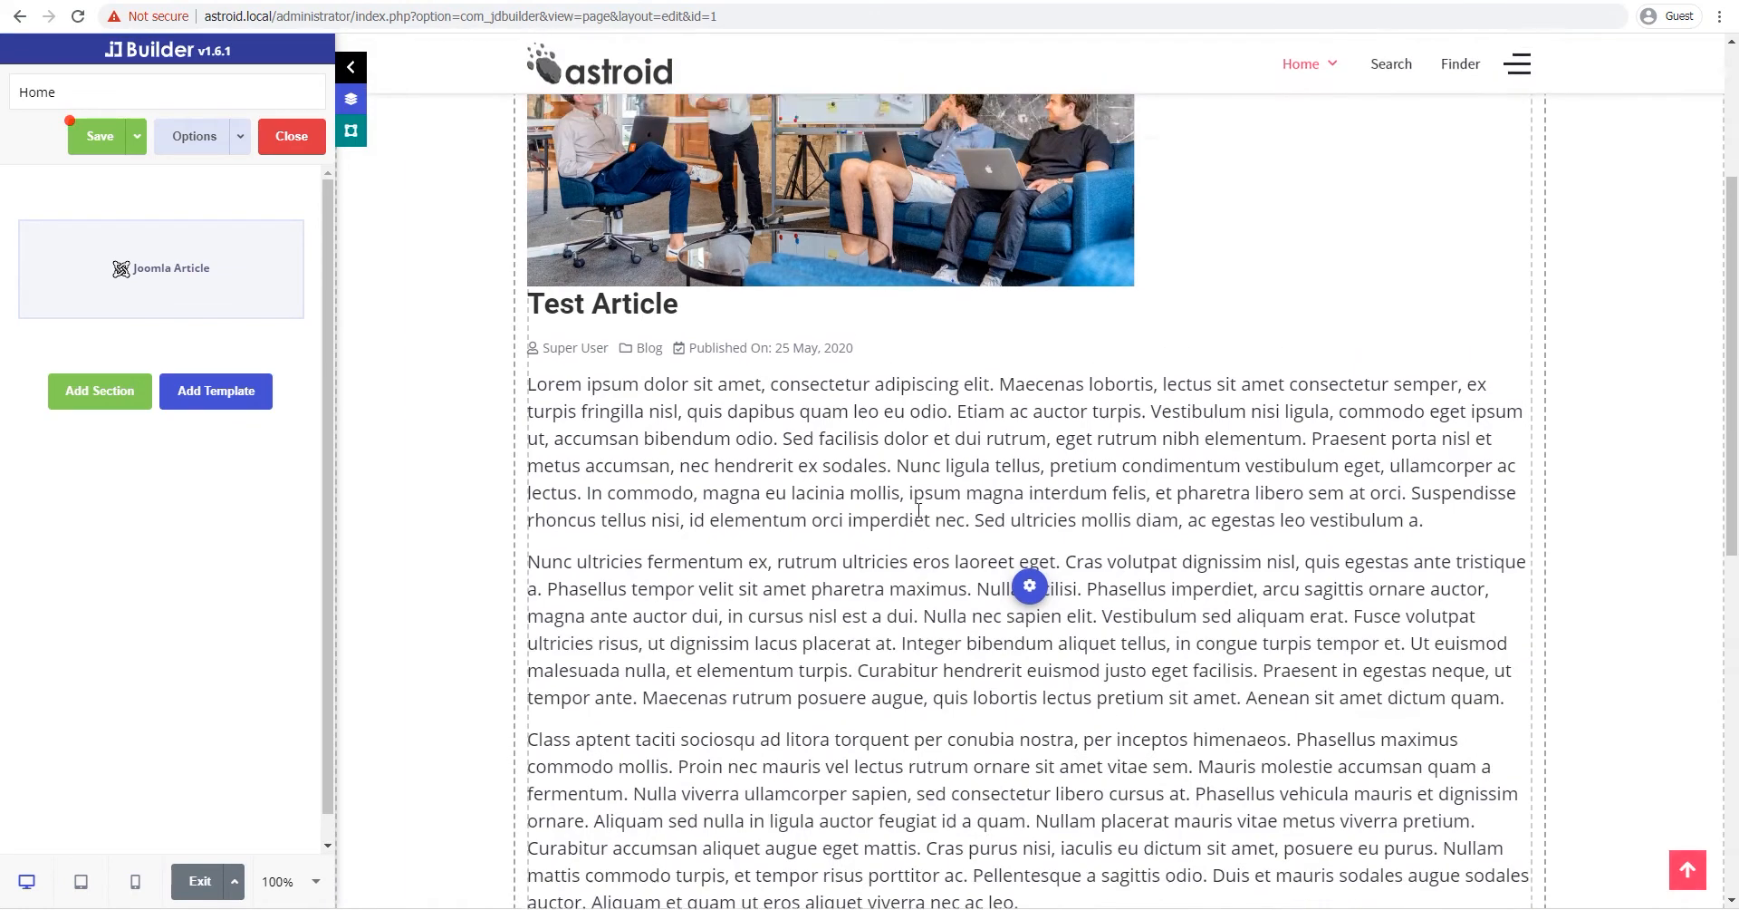
pyautogui.scroll(3, 918, 510)
pyautogui.scroll(-2, 915, 458)
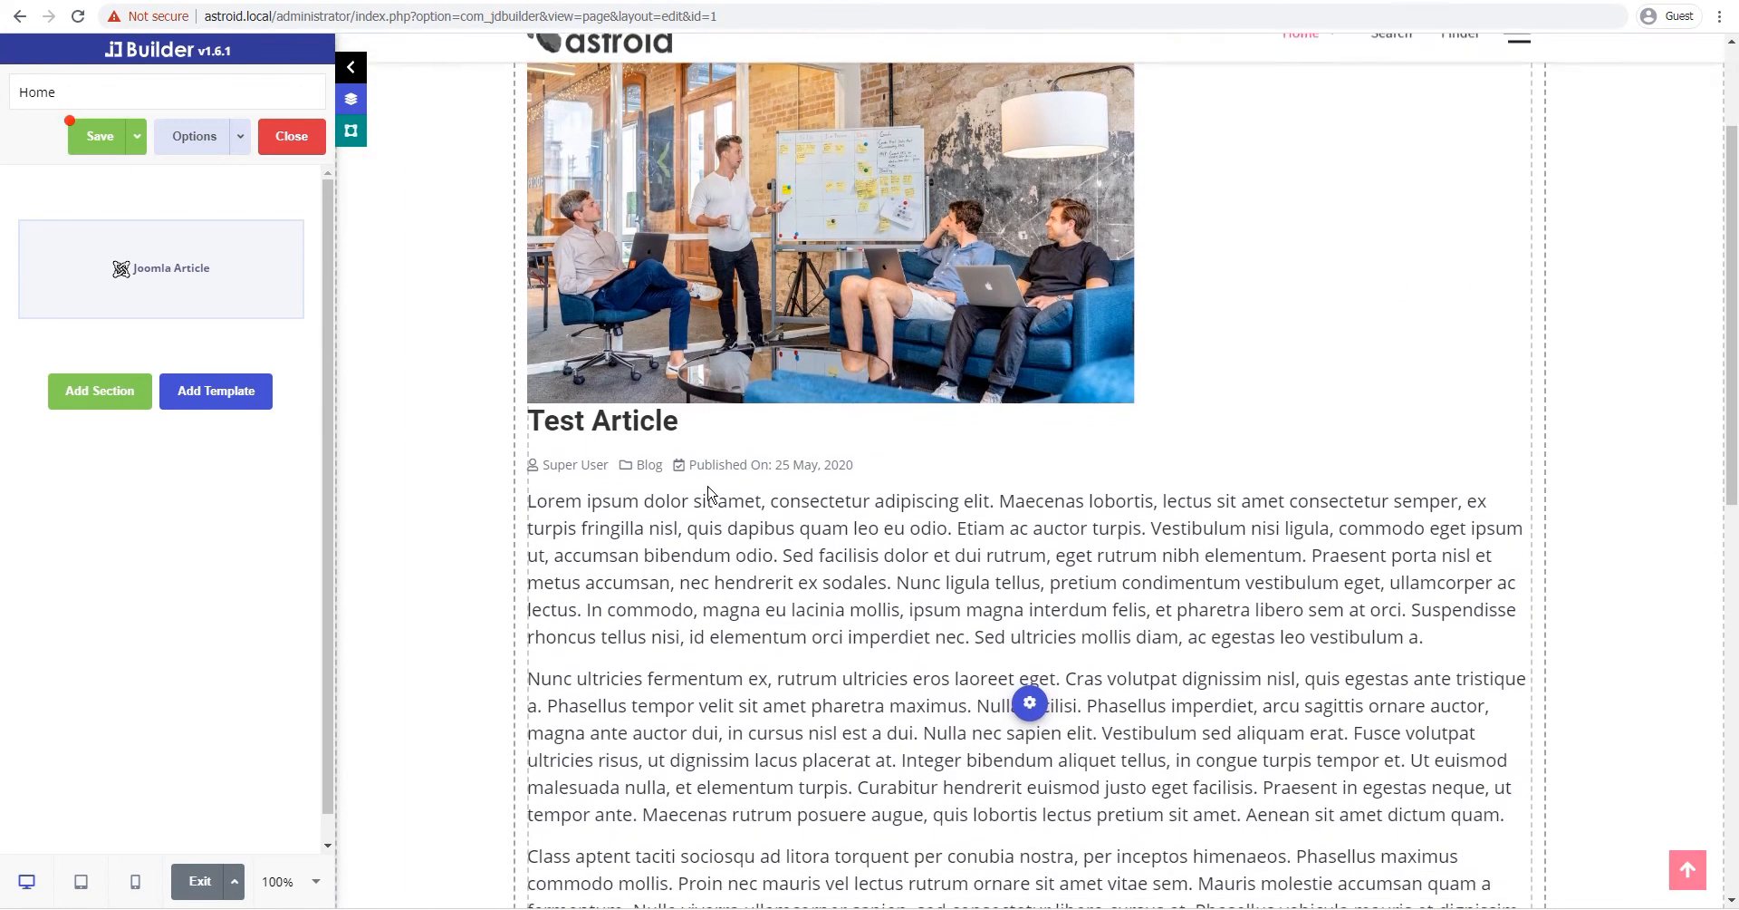
pyautogui.moveTo(559, 418); pyautogui.dragTo(681, 428)
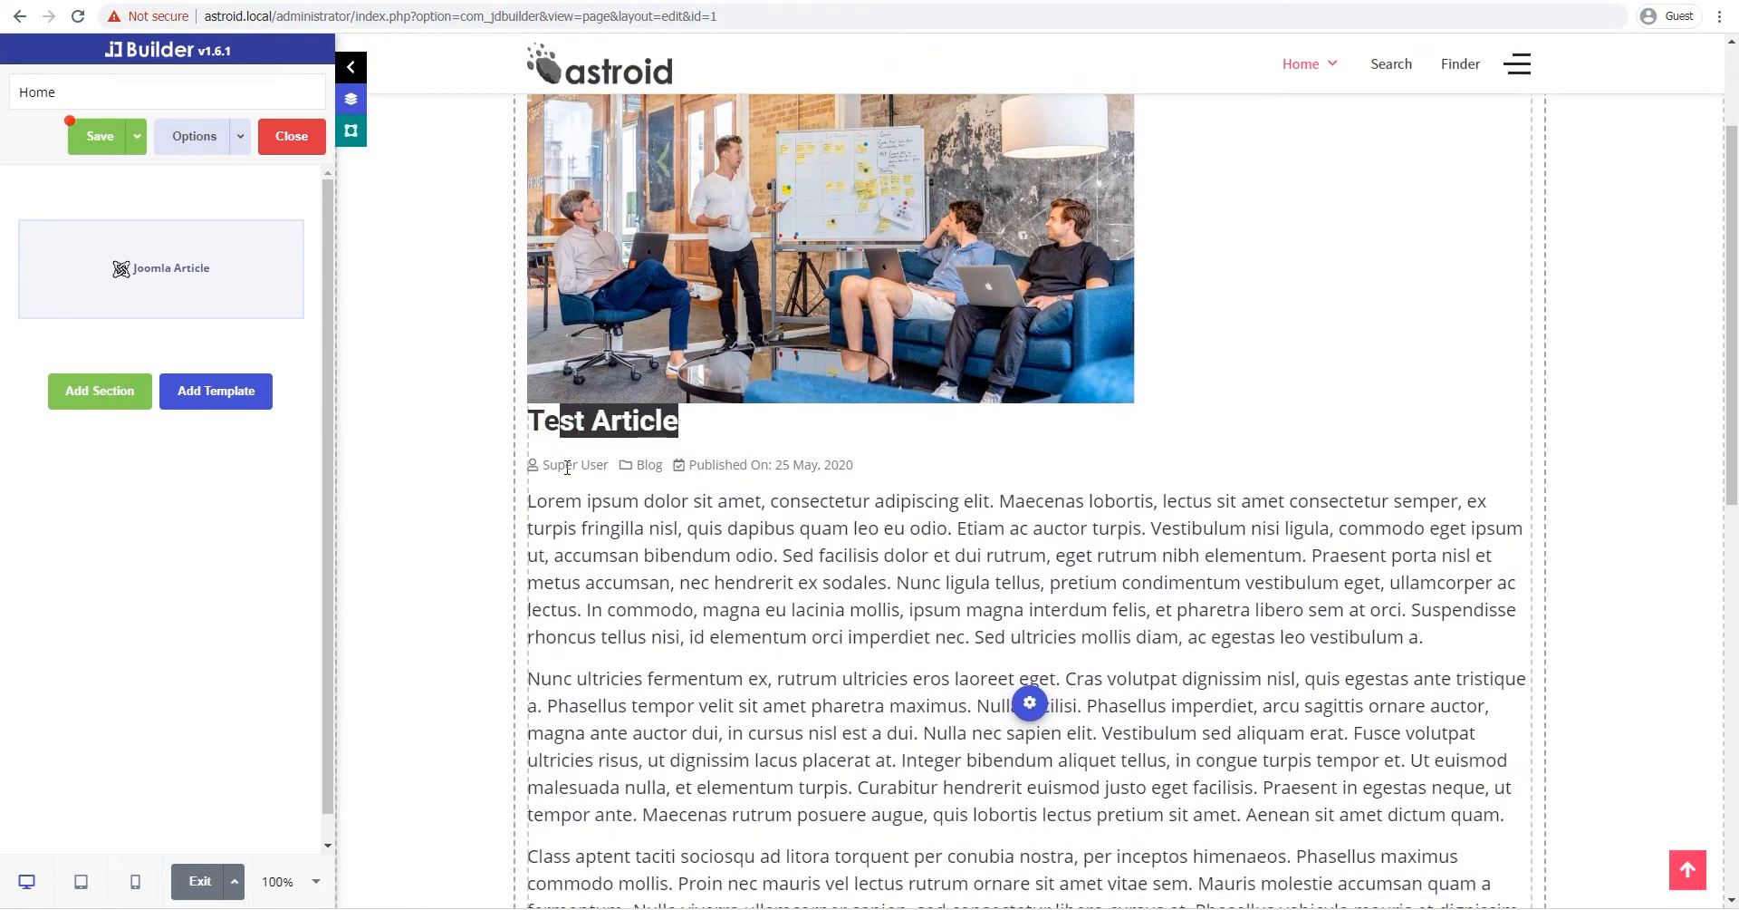
pyautogui.moveTo(567, 467); pyautogui.dragTo(860, 469)
pyautogui.scroll(-4, 911, 476)
pyautogui.scroll(-4, 1014, 542)
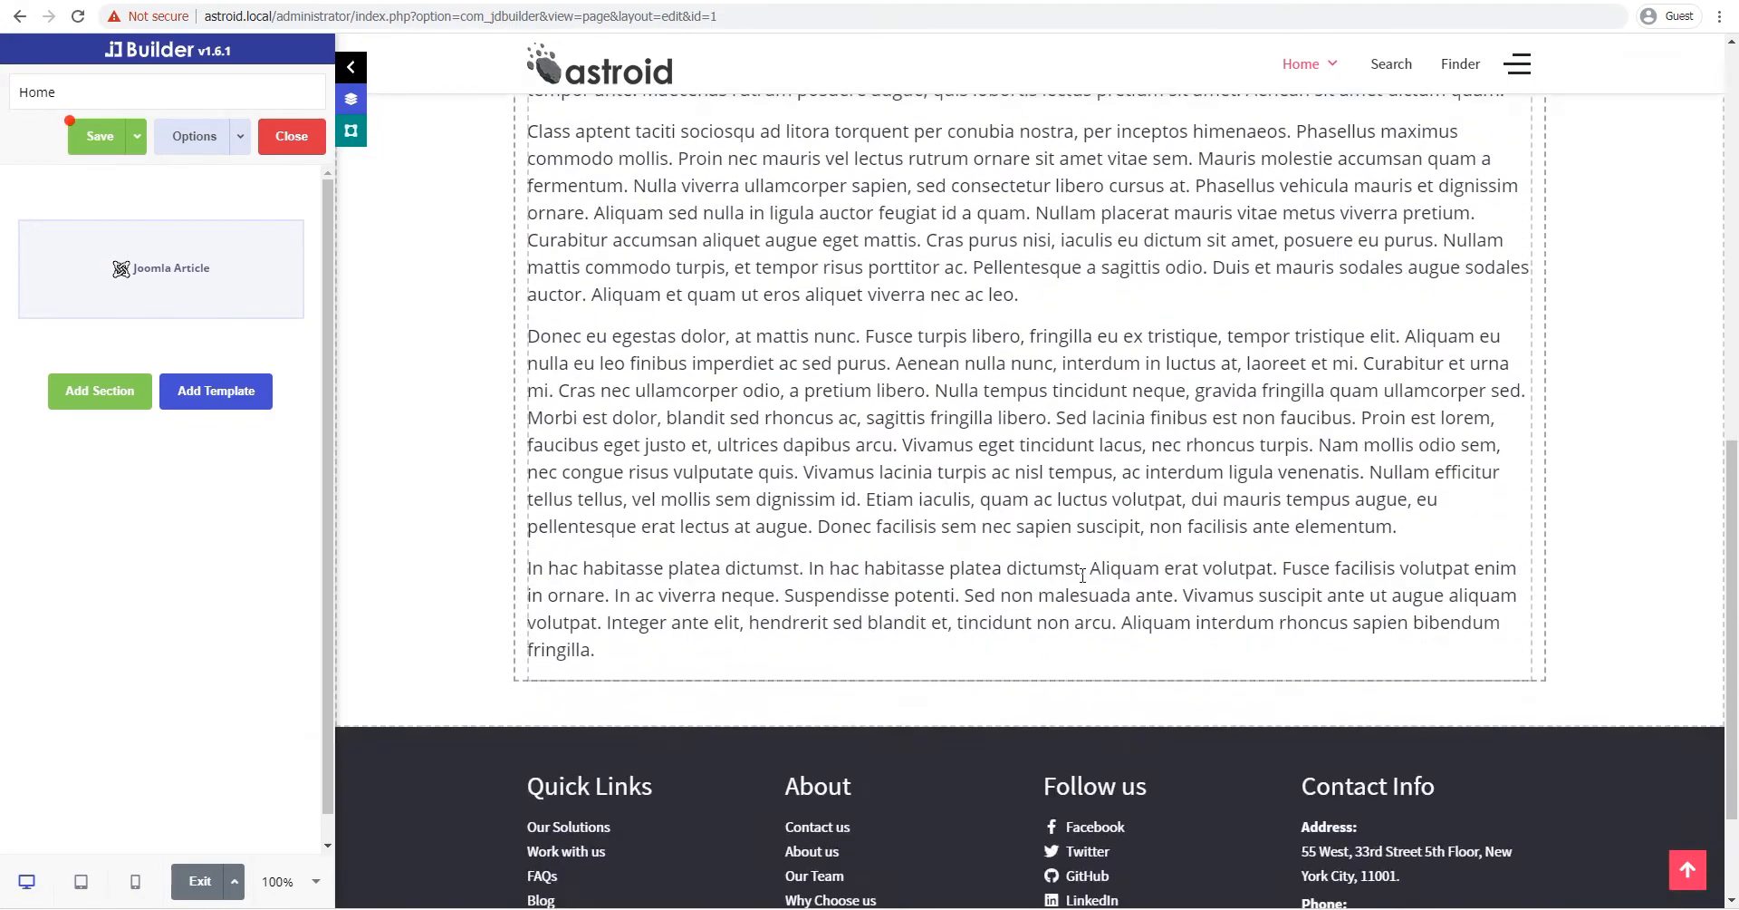
pyautogui.scroll(4, 1016, 508)
# Step: Reopen the Joomla Article element's general settings and toggle the article title off and back on
pyautogui.click(1031, 348)
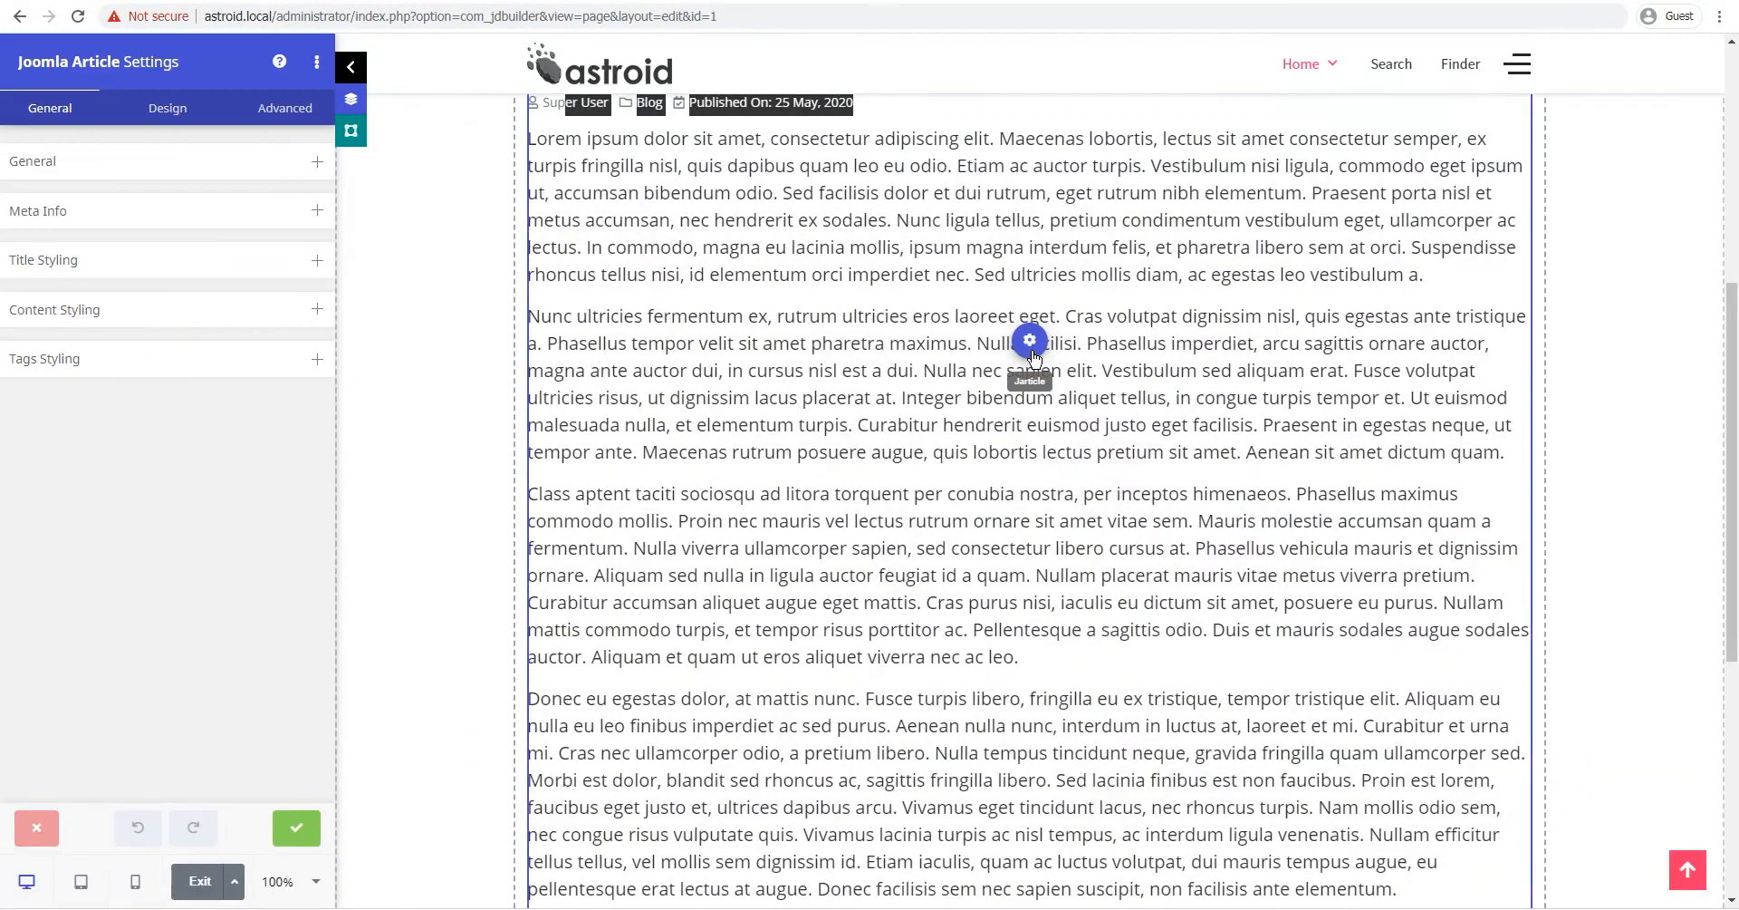
pyautogui.click(126, 165)
pyautogui.scroll(4, 913, 382)
pyautogui.scroll(2, 914, 382)
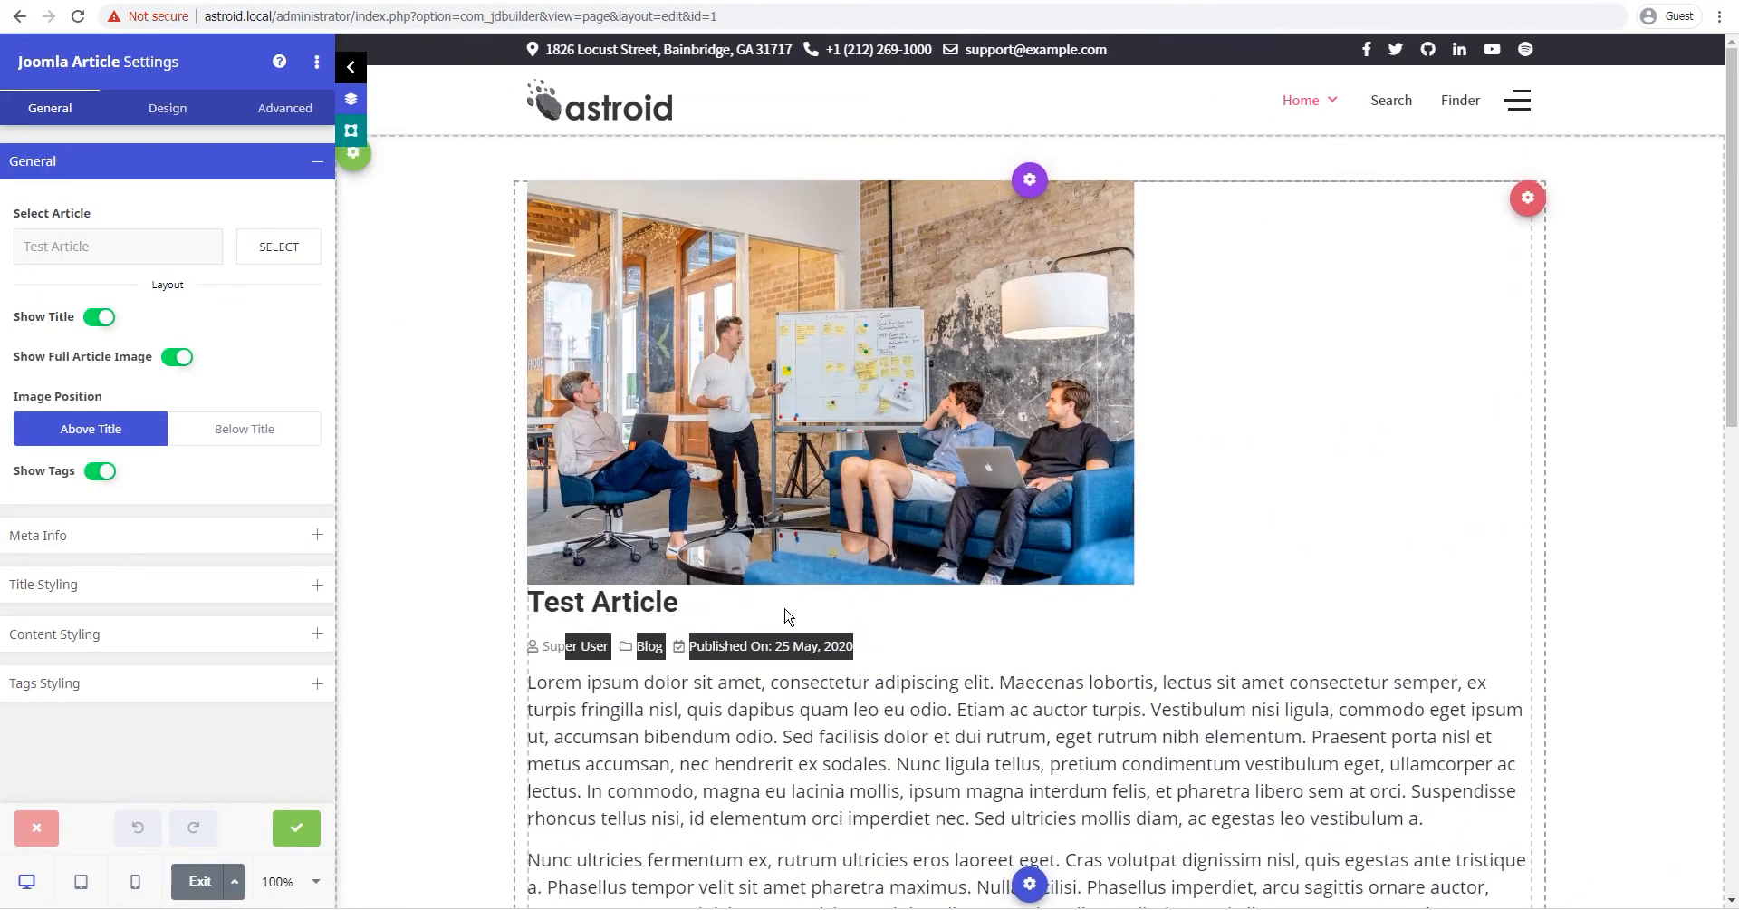
pyautogui.click(838, 656)
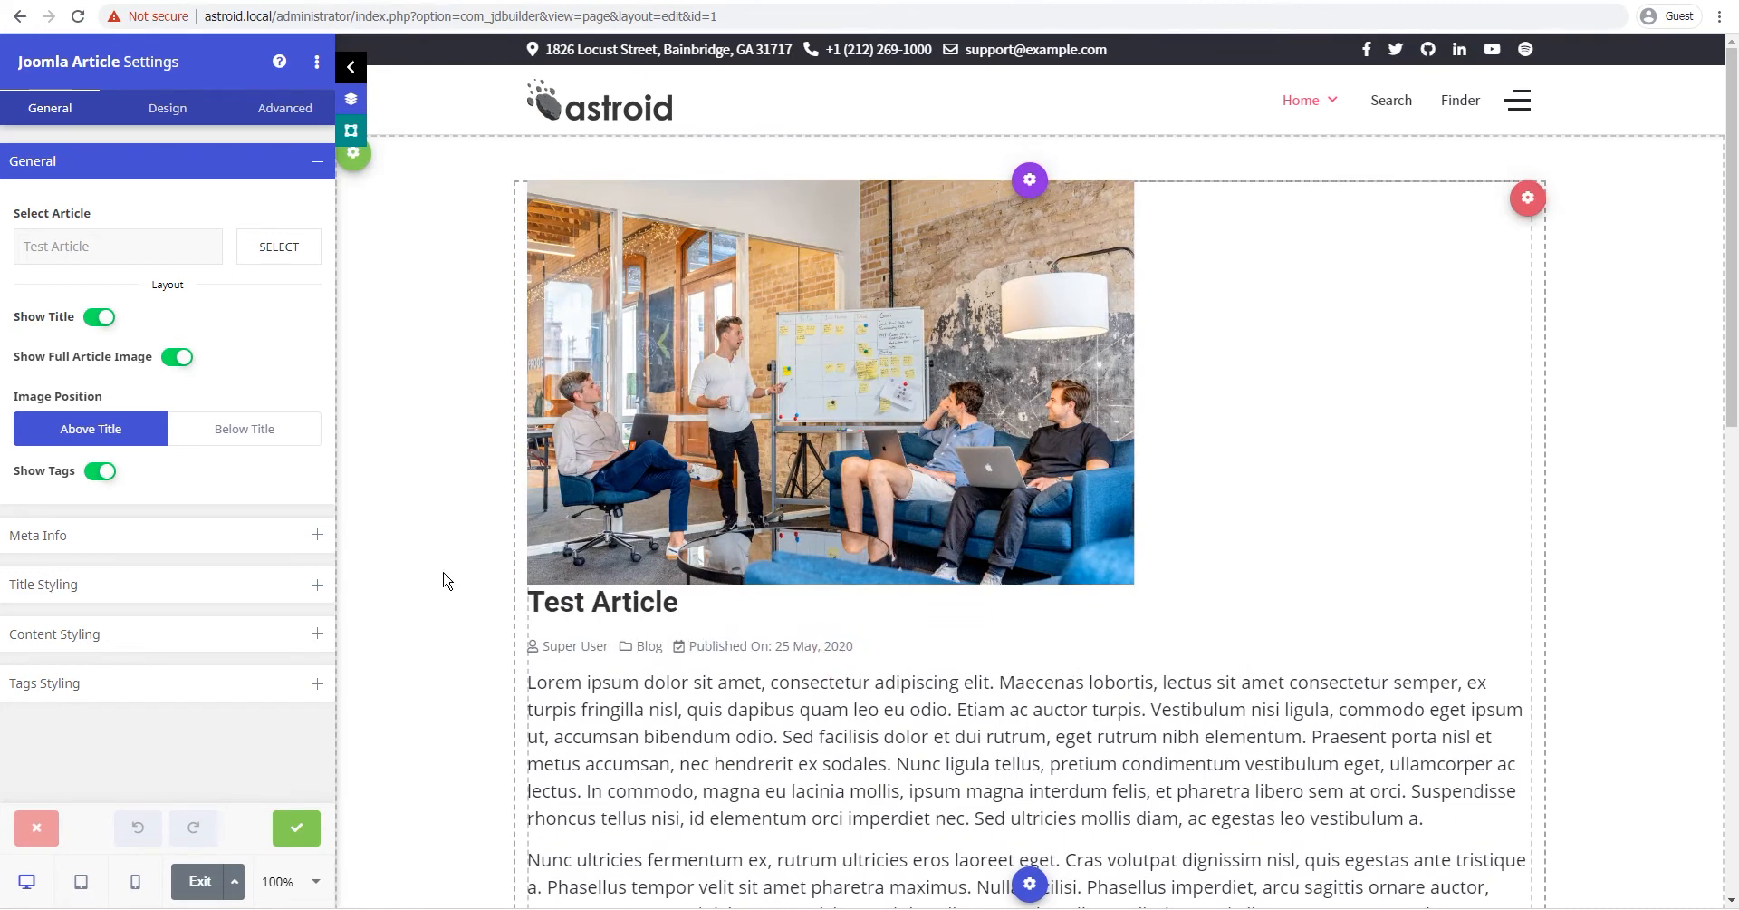
pyautogui.click(94, 319)
pyautogui.click(96, 319)
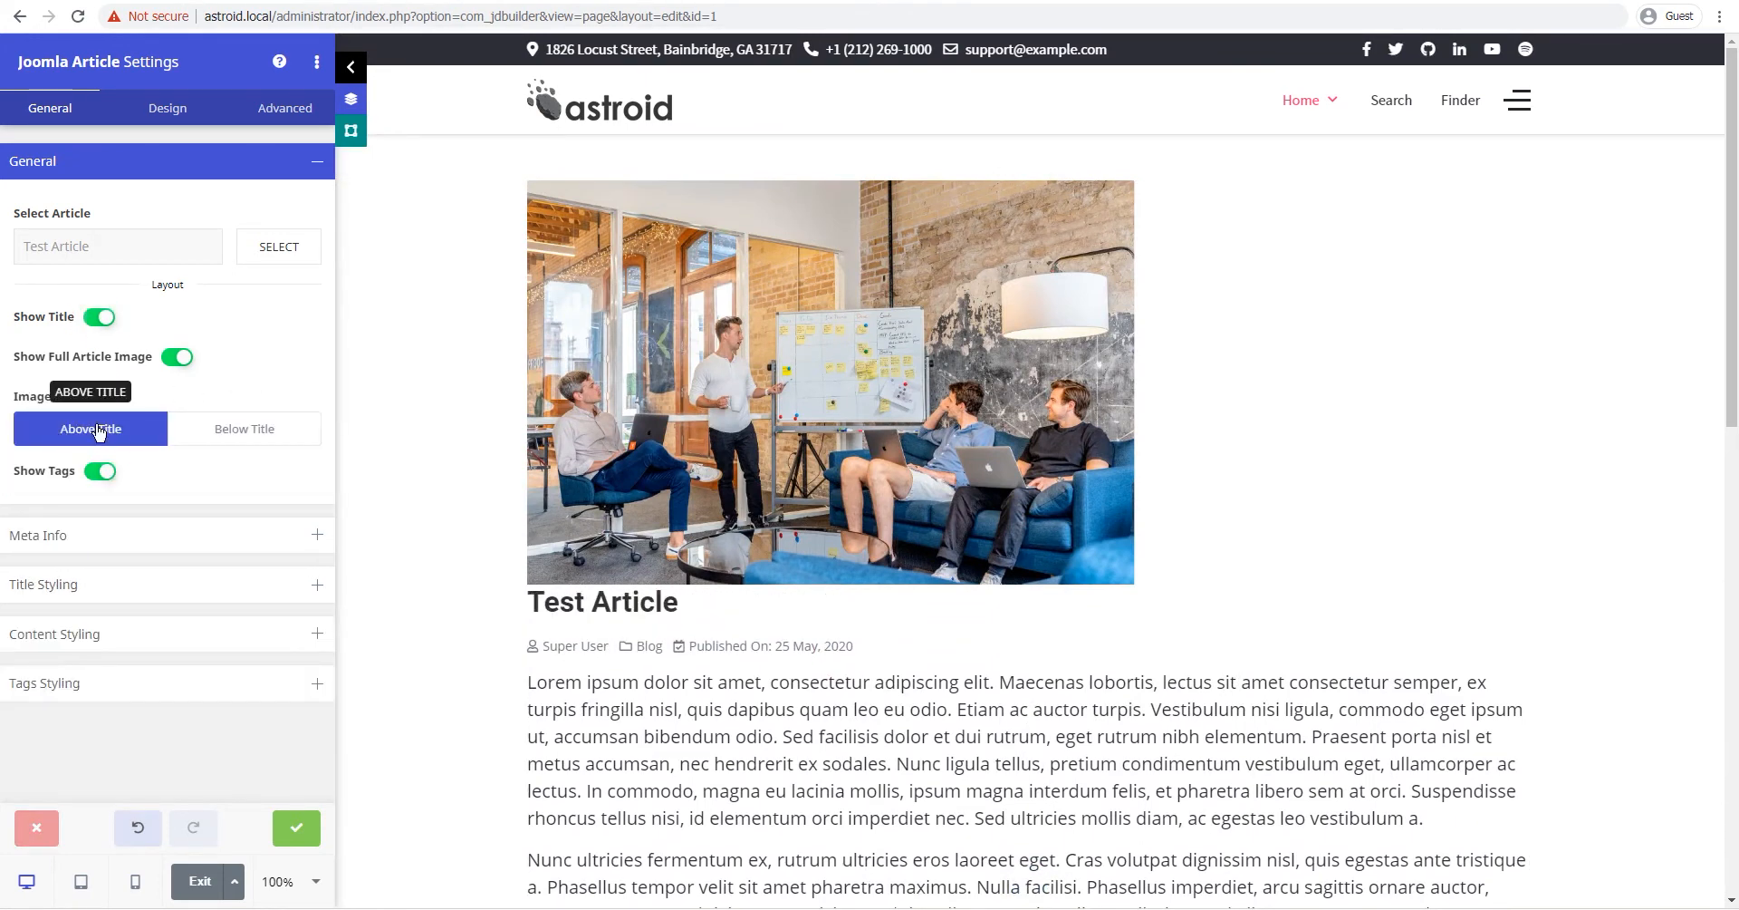
# Step: Set the article image's position to Below Title, comparing it once more with Above Title
pyautogui.click(245, 428)
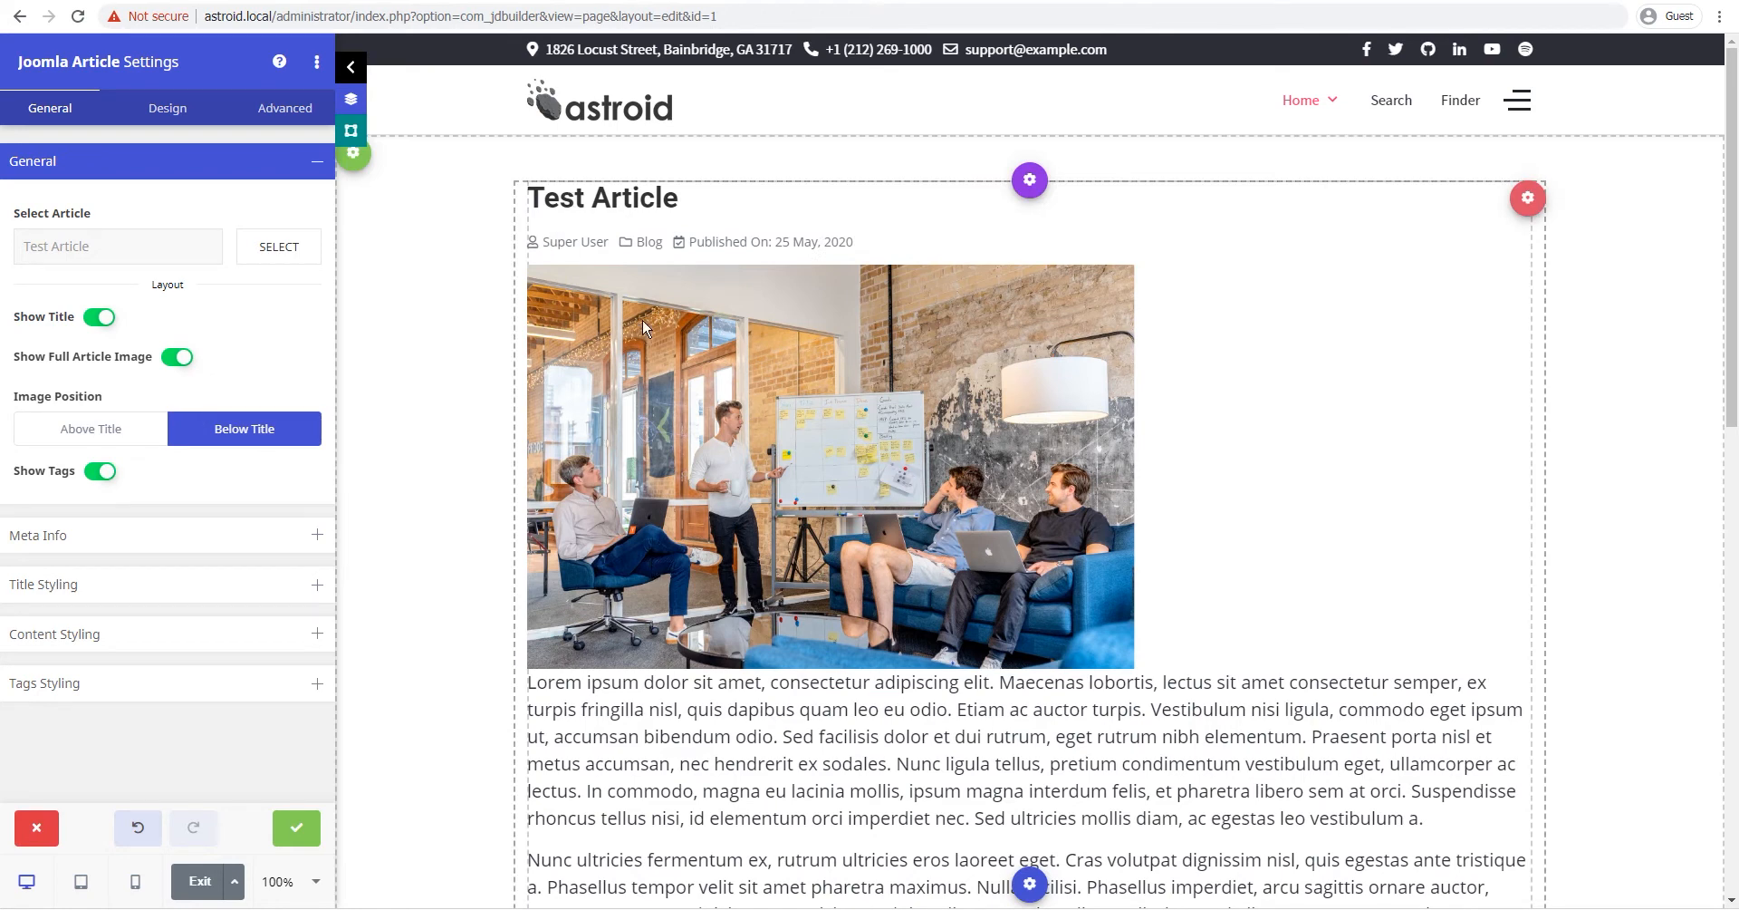
pyautogui.click(72, 429)
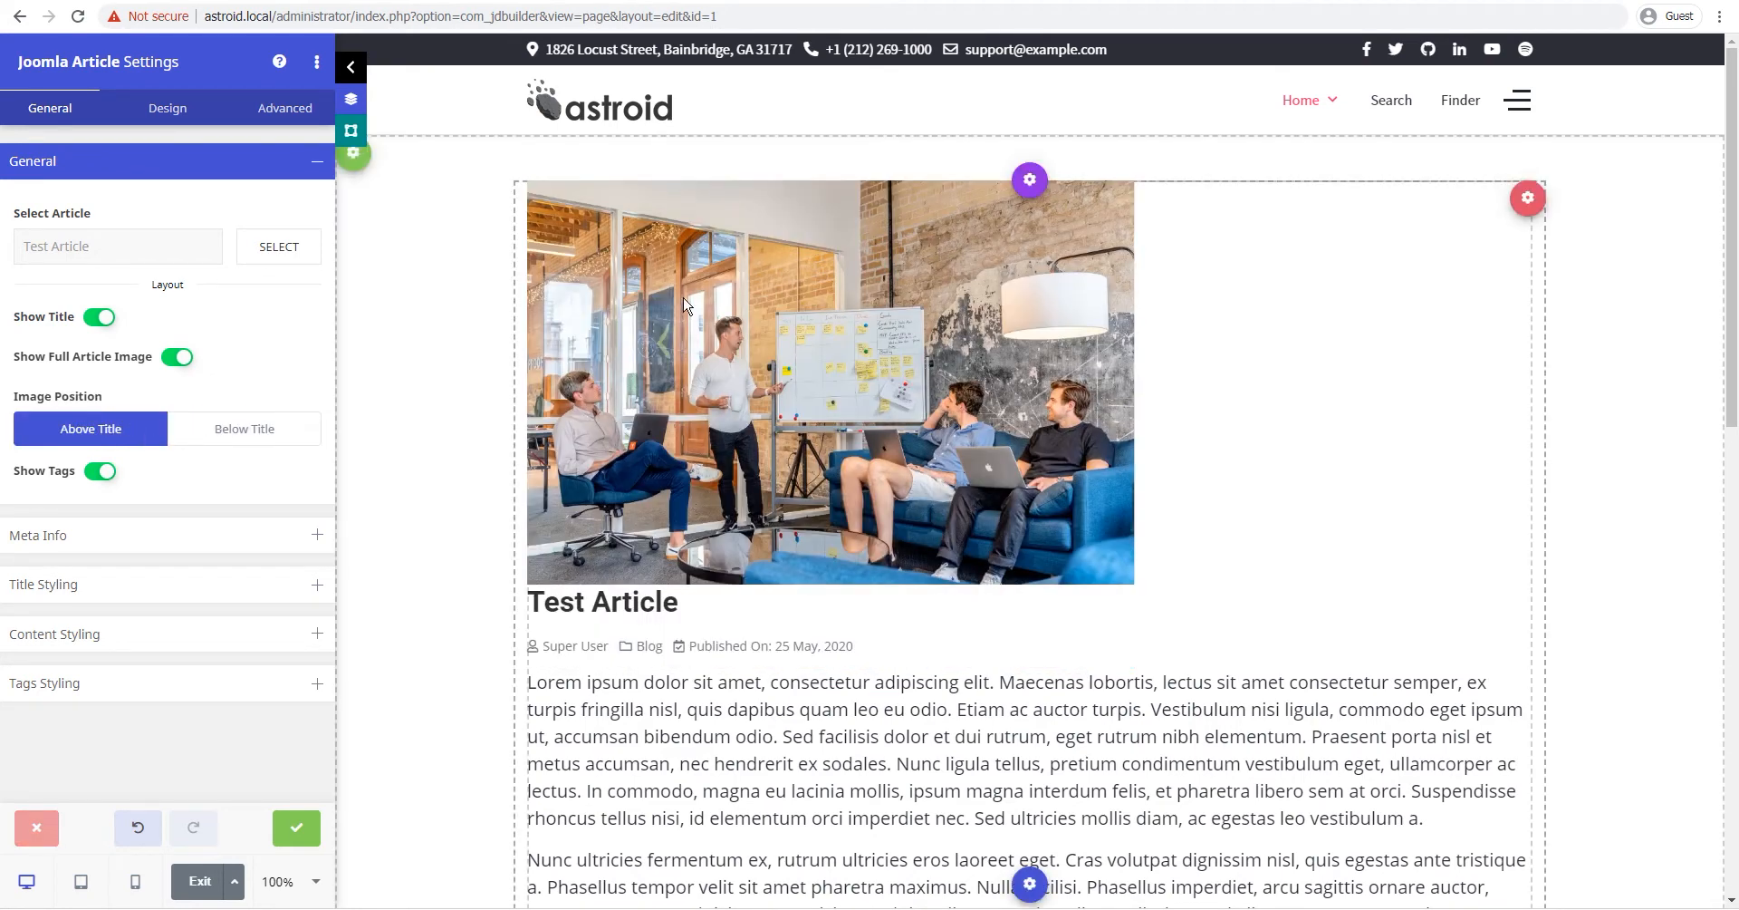
pyautogui.click(229, 427)
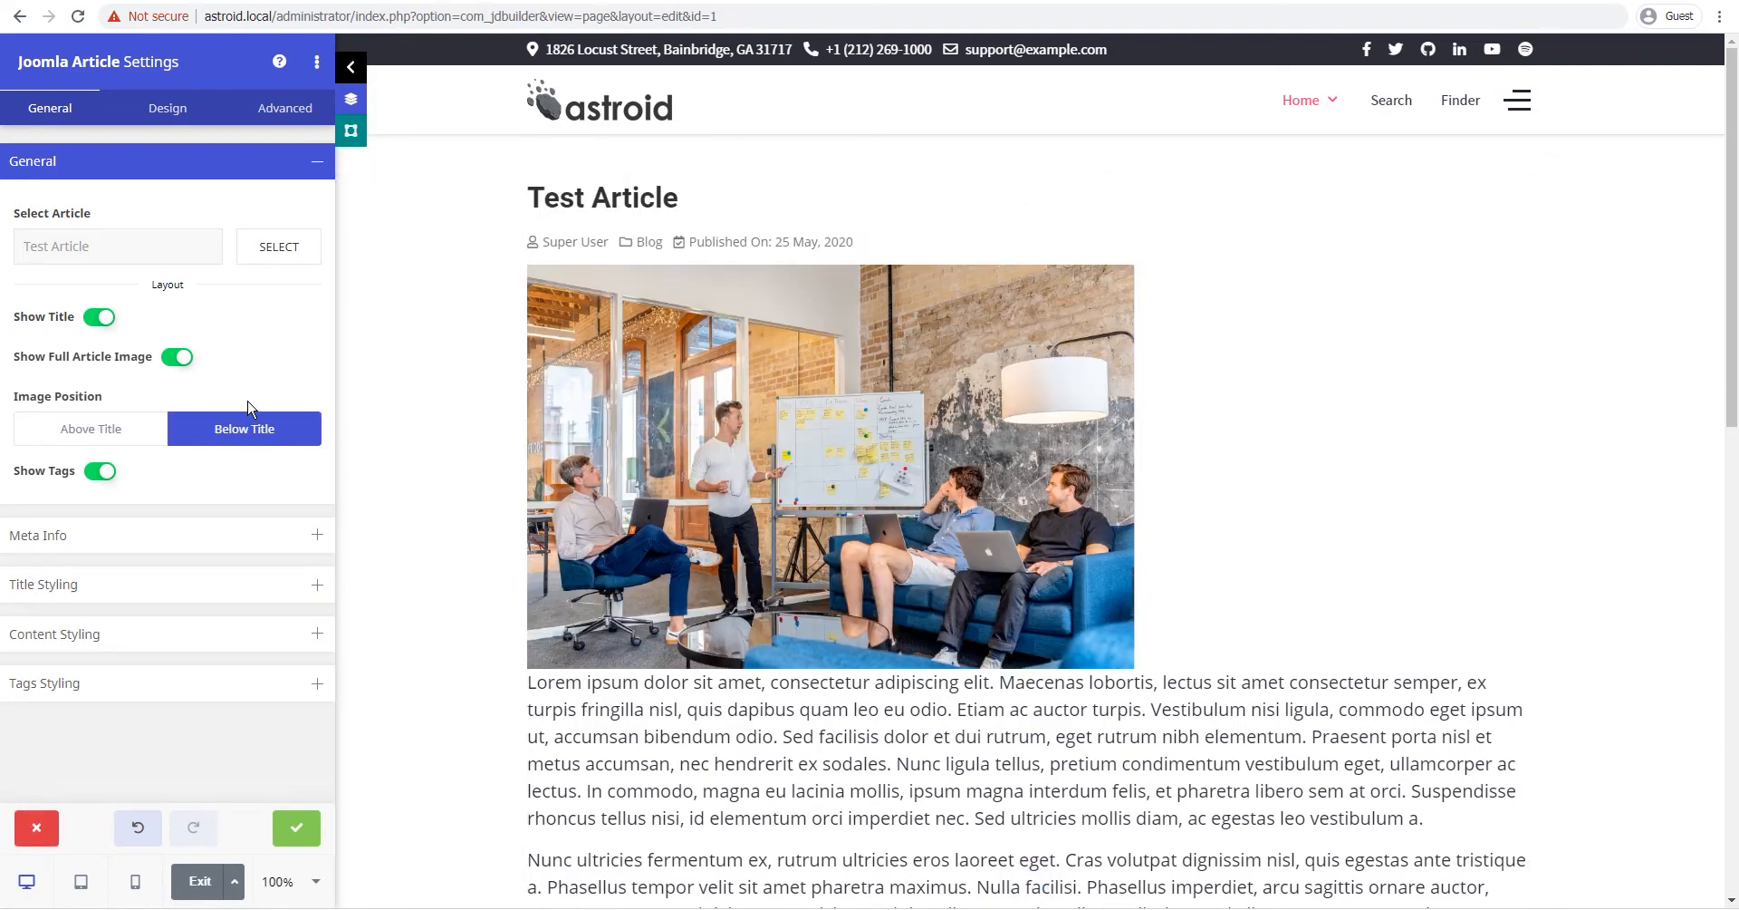
# Step: Turn off the article's tags and toggle the full article image off and back on
pyautogui.click(179, 359)
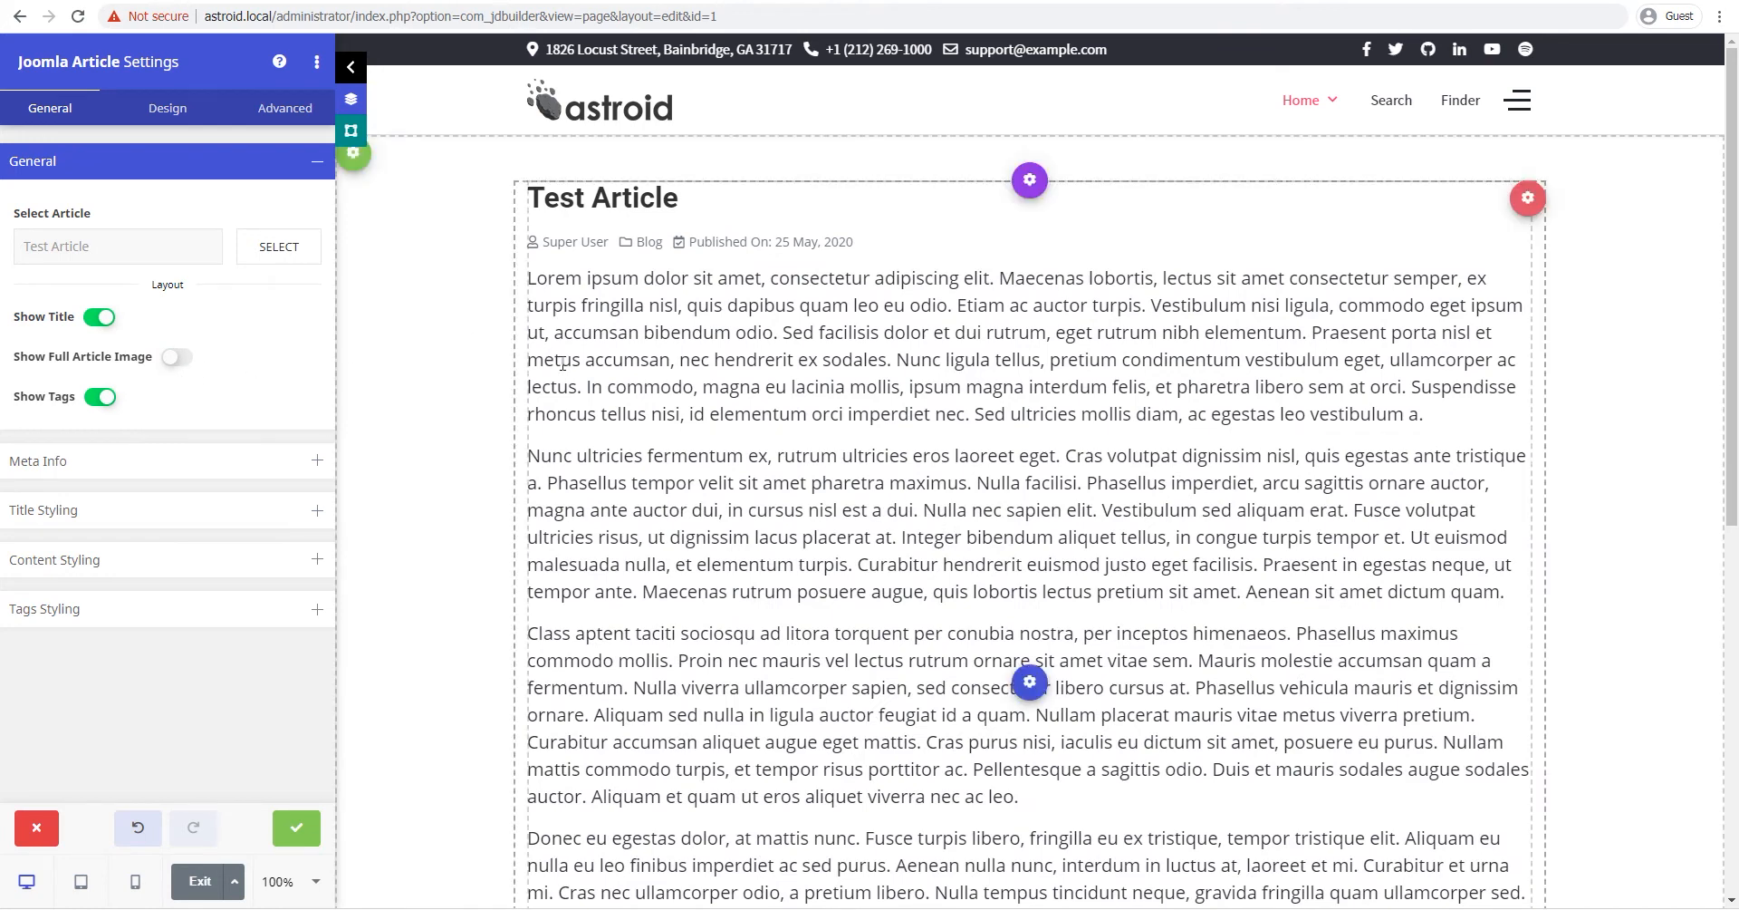
pyautogui.scroll(-5, 778, 498)
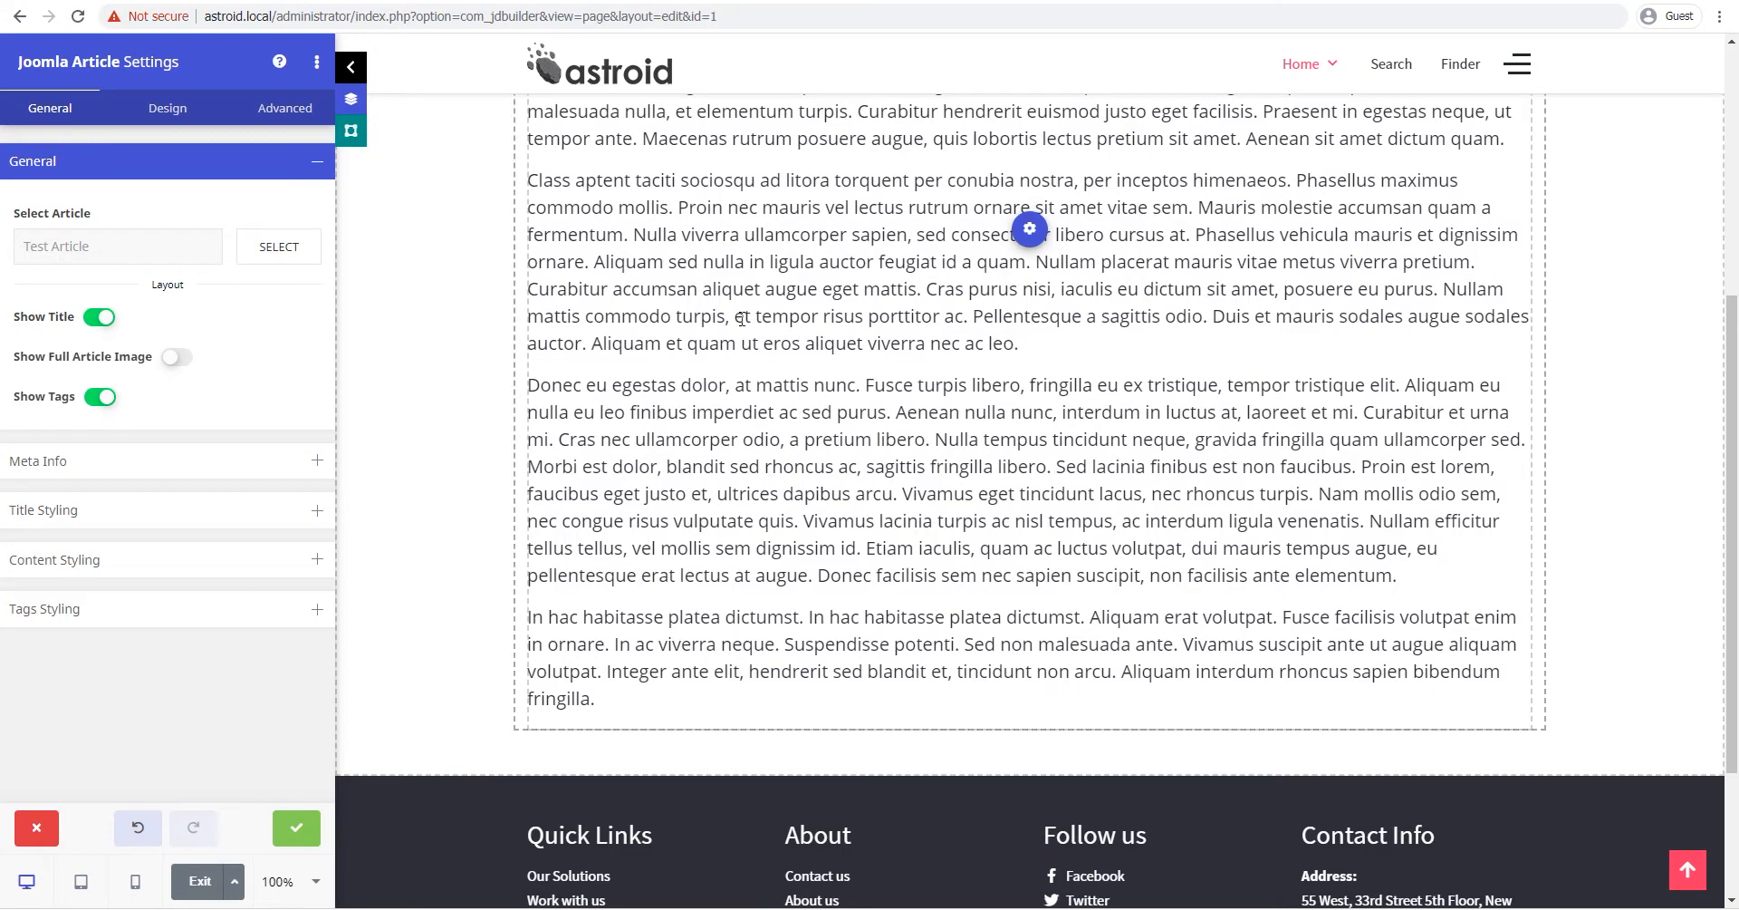
pyautogui.click(102, 397)
pyautogui.scroll(5, 603, 444)
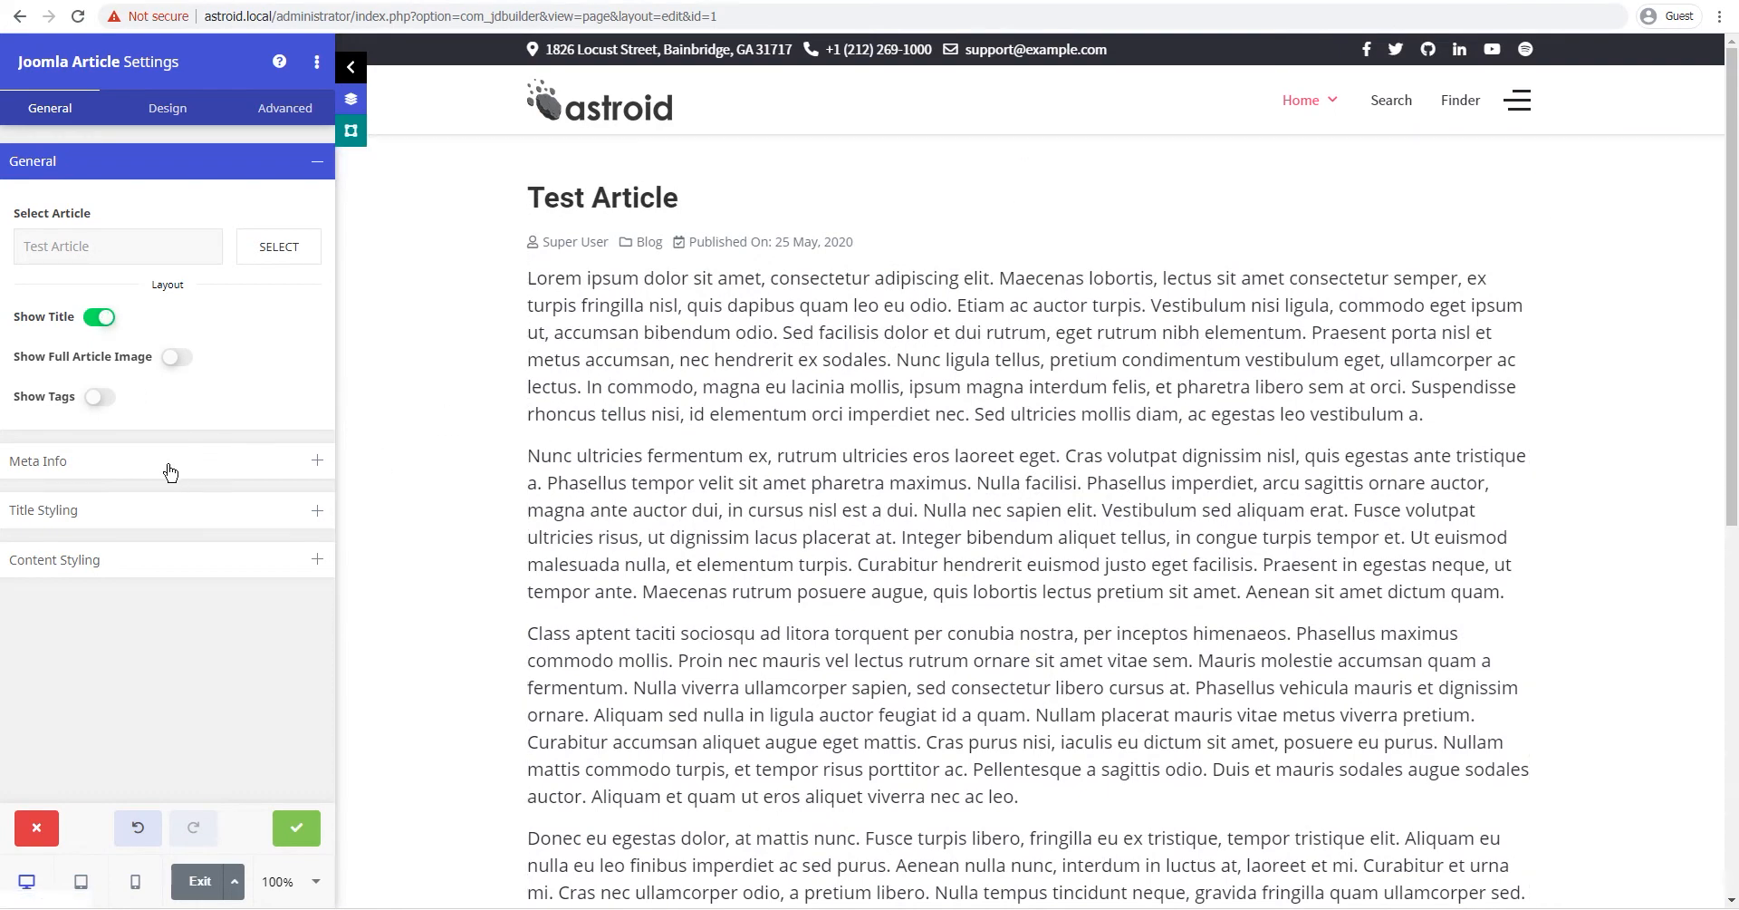
pyautogui.click(175, 357)
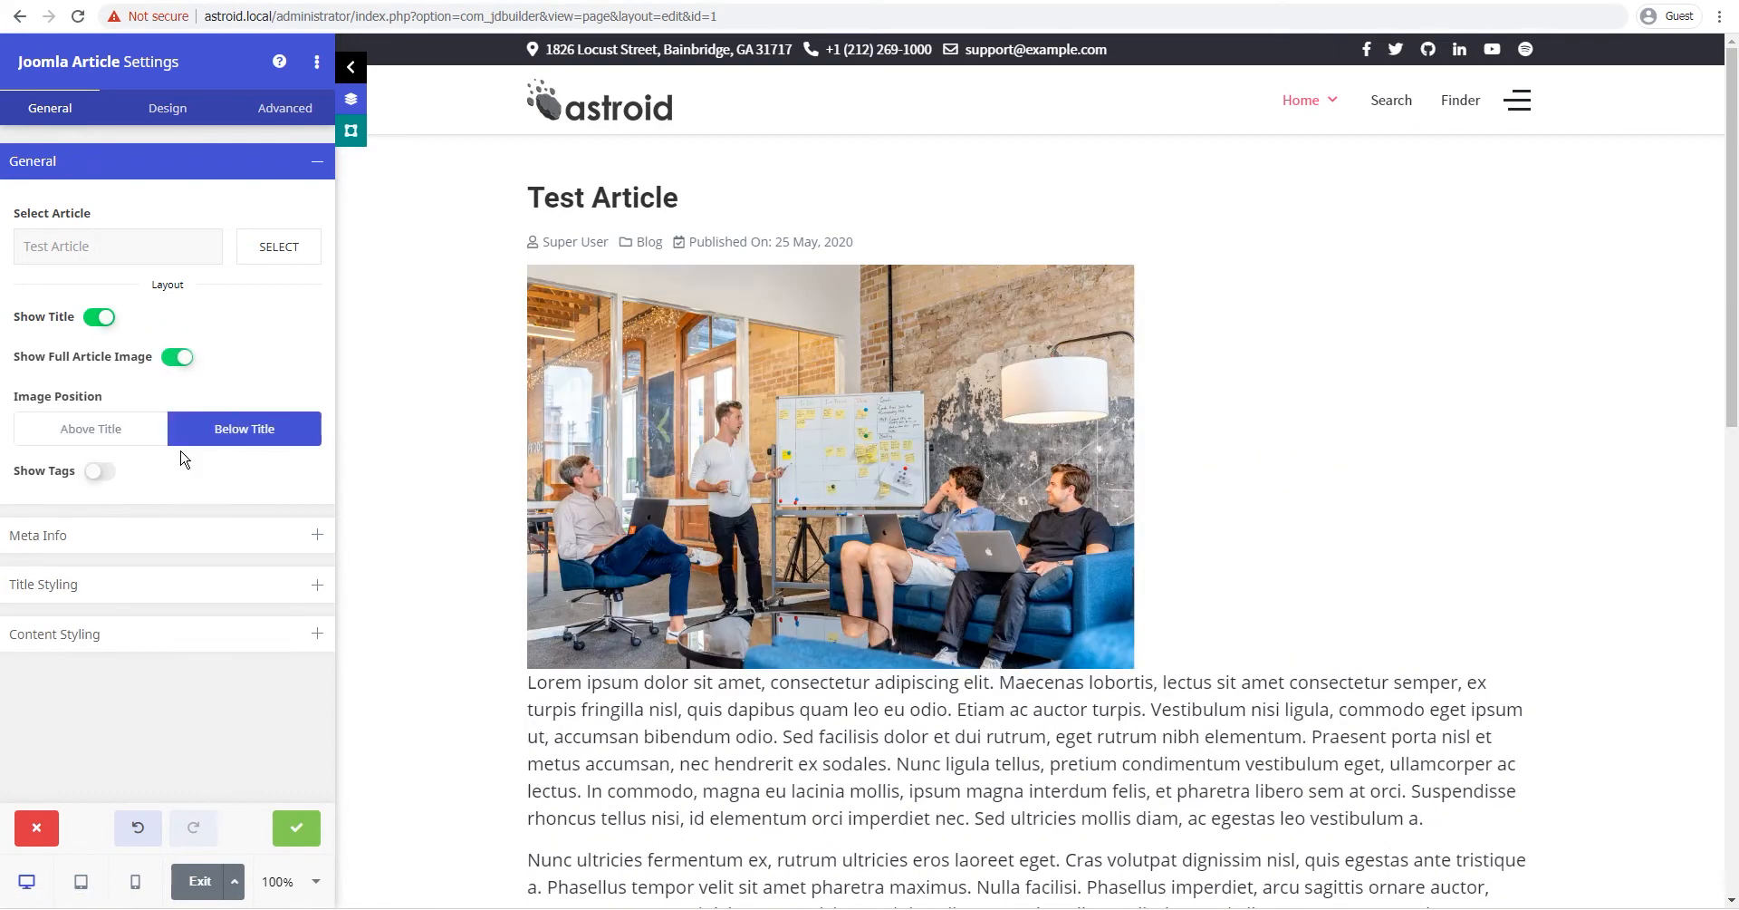
# Step: Add Modified Date, Created Date and Hits to the meta data shown for the article
pyautogui.click(129, 541)
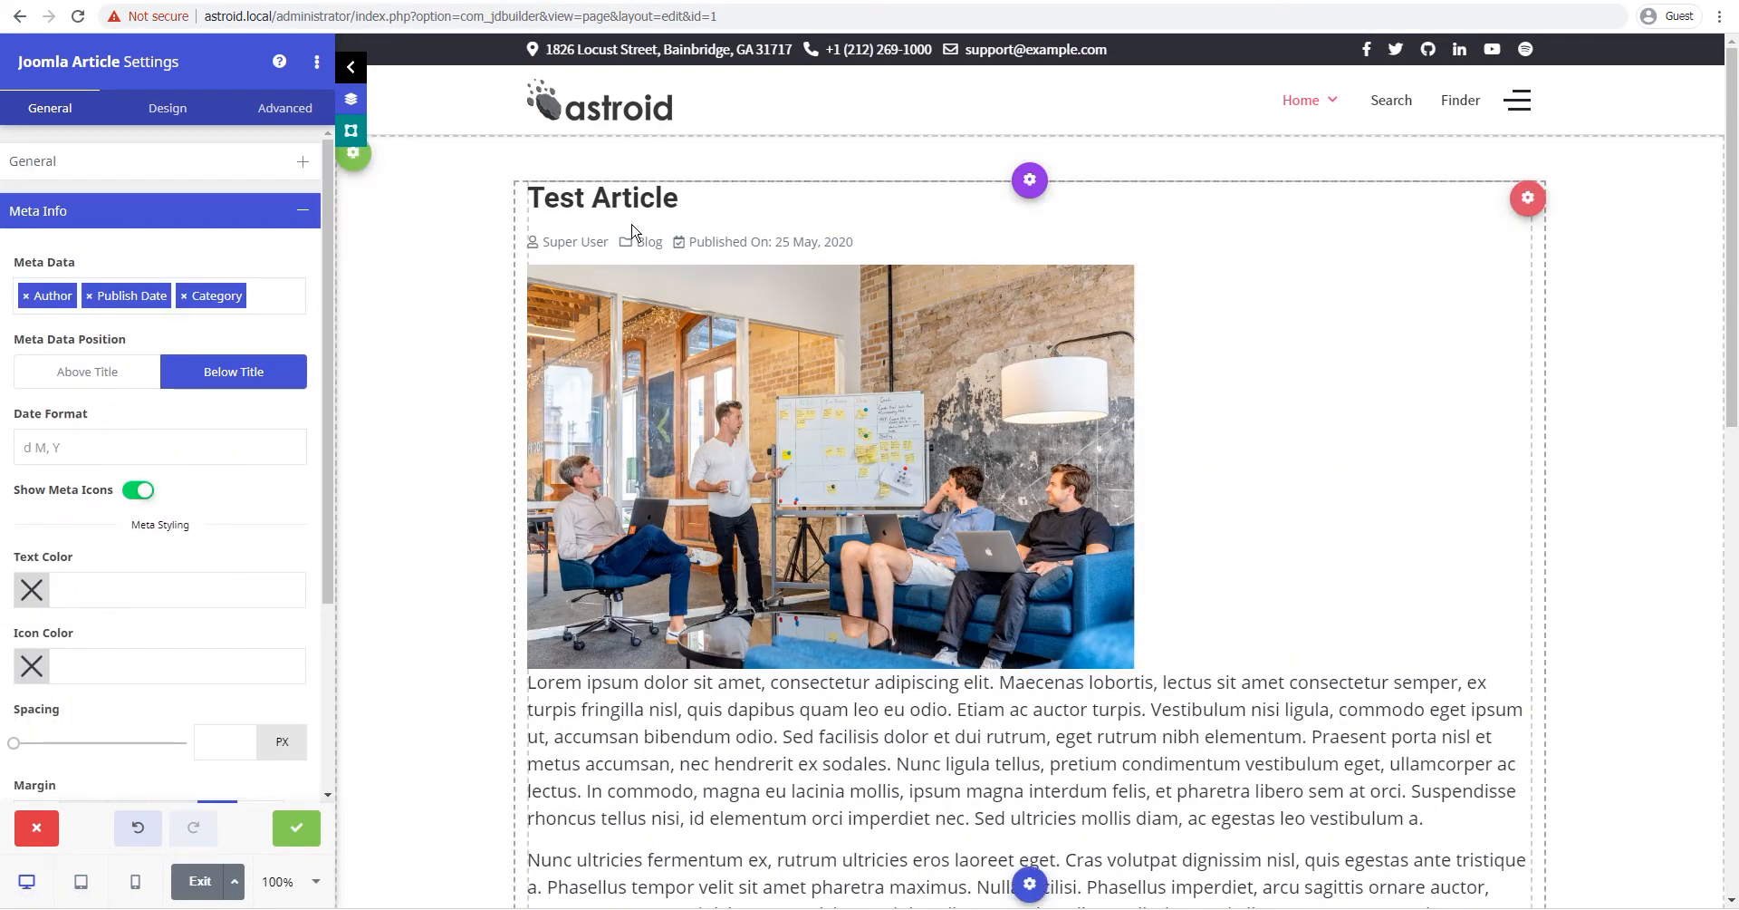
pyautogui.moveTo(544, 241); pyautogui.dragTo(596, 241)
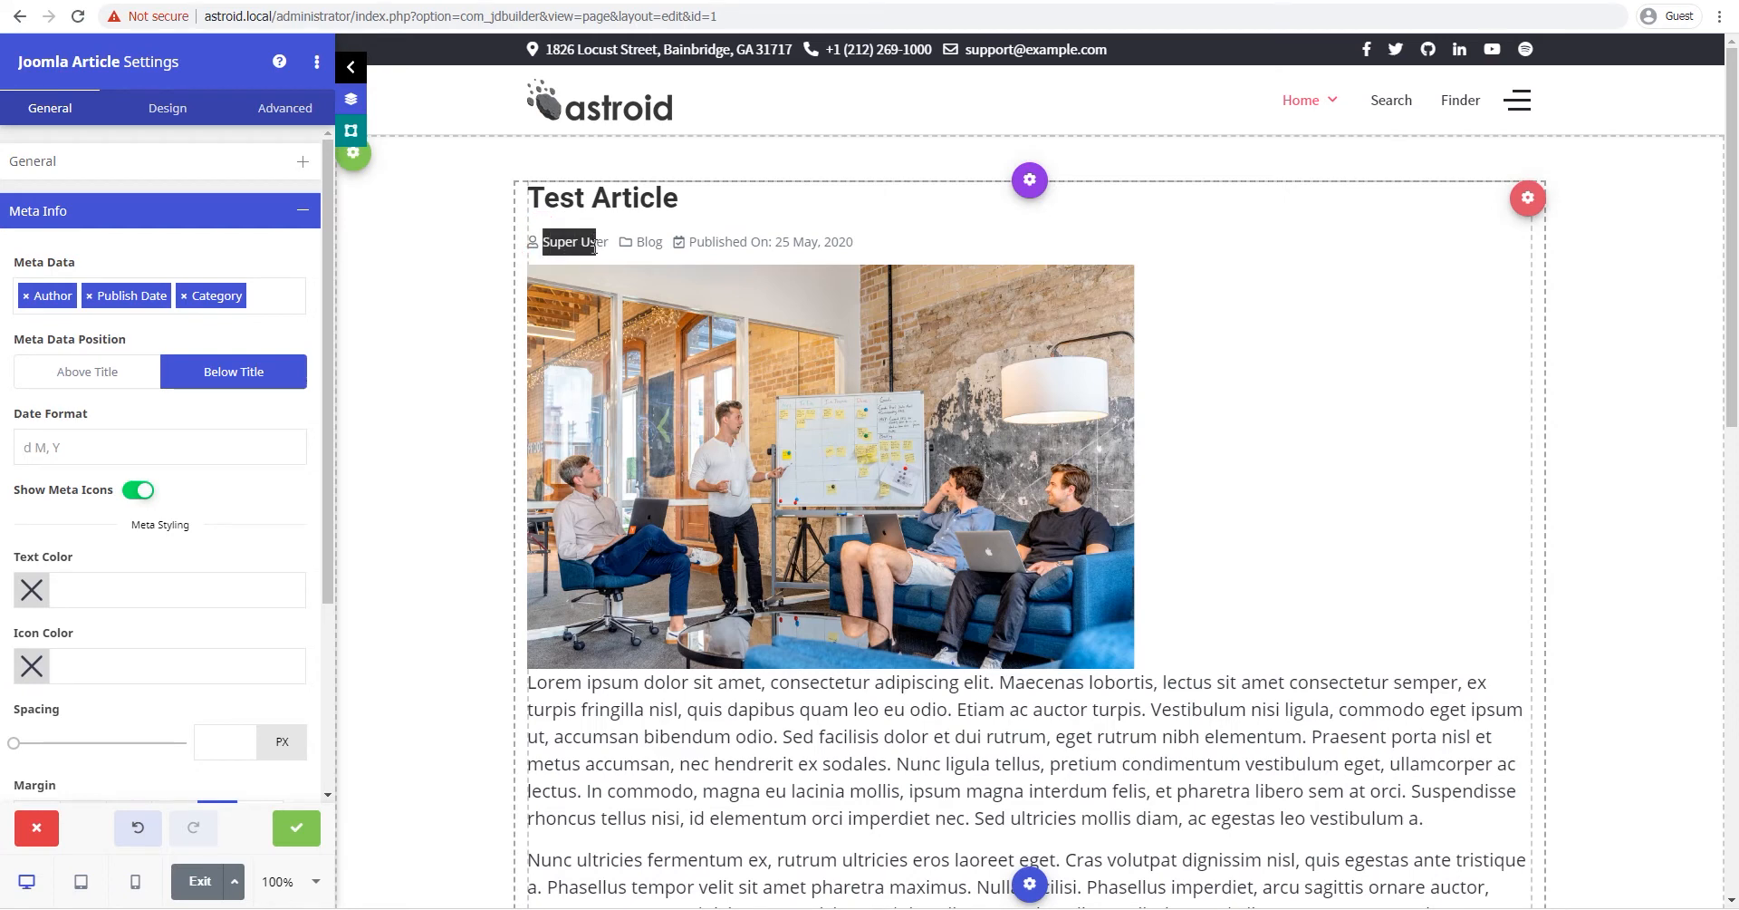
pyautogui.click(644, 241)
pyautogui.click(232, 291)
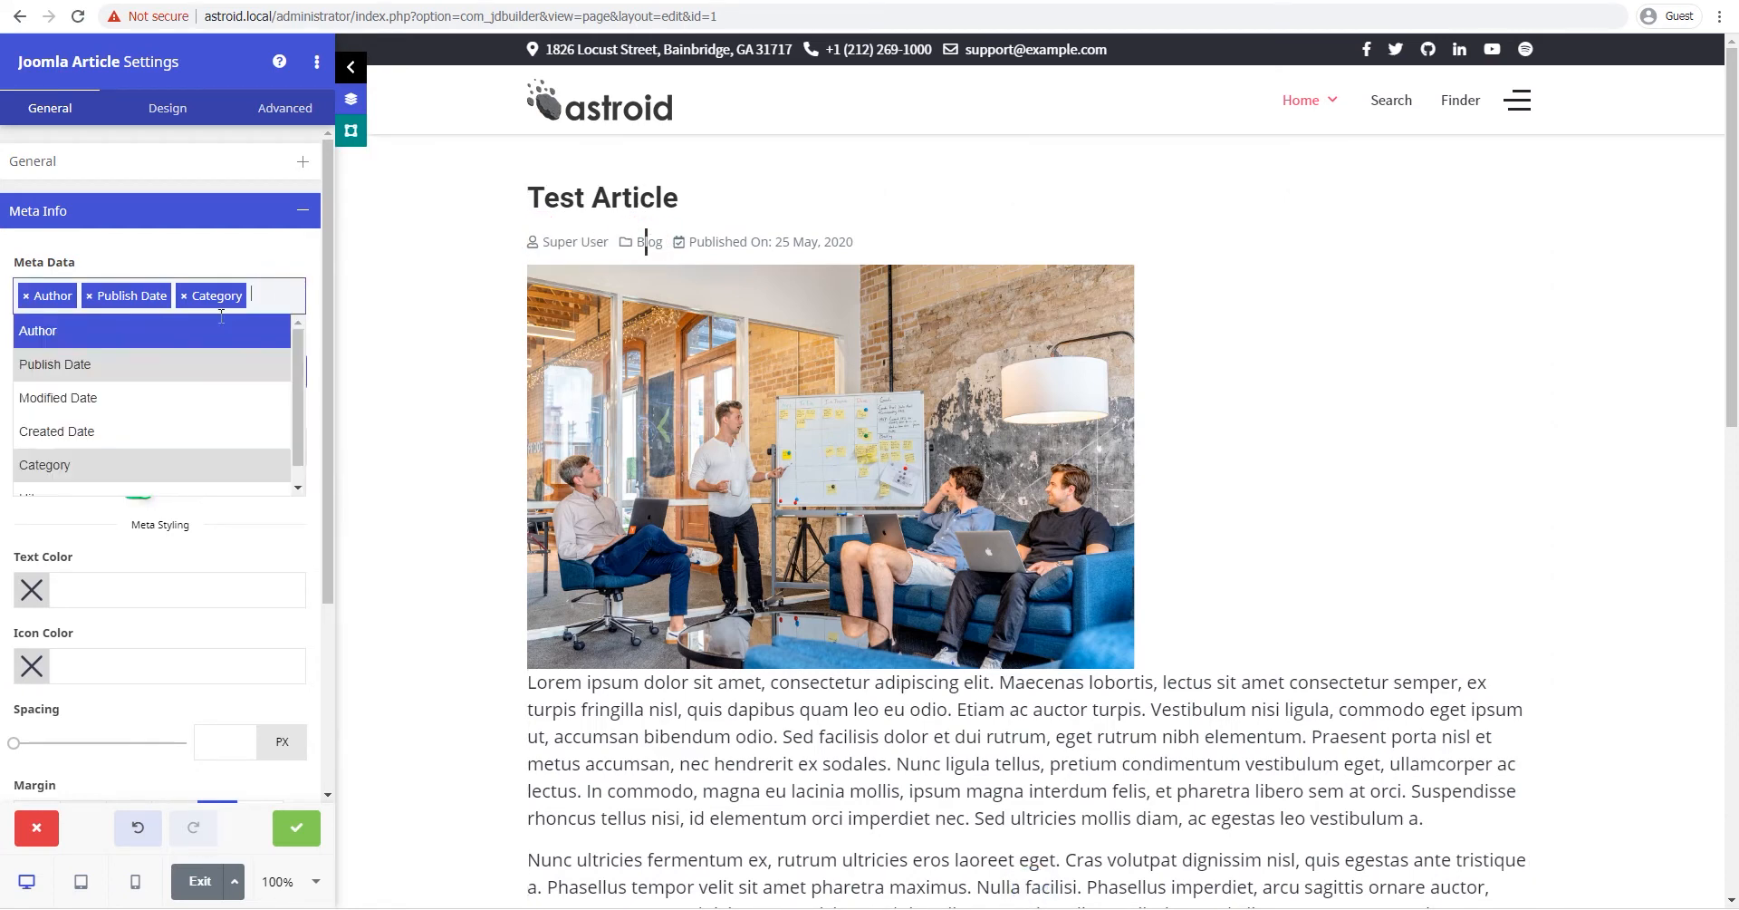
pyautogui.click(95, 398)
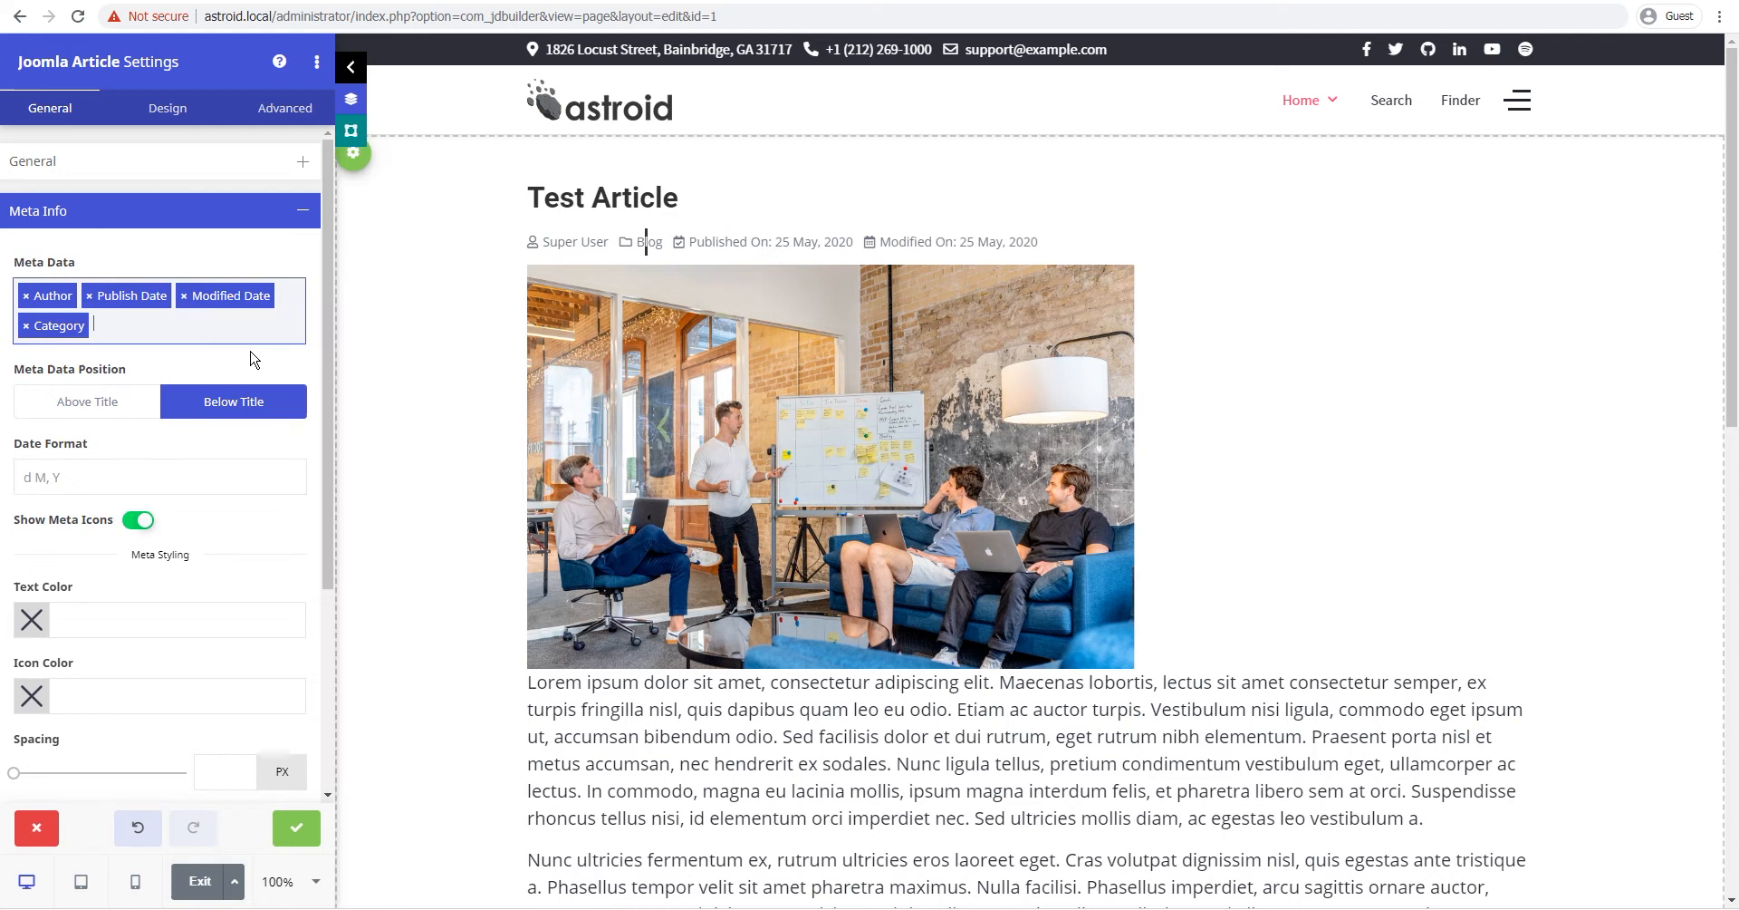
pyautogui.click(163, 323)
pyautogui.click(89, 463)
pyautogui.click(214, 325)
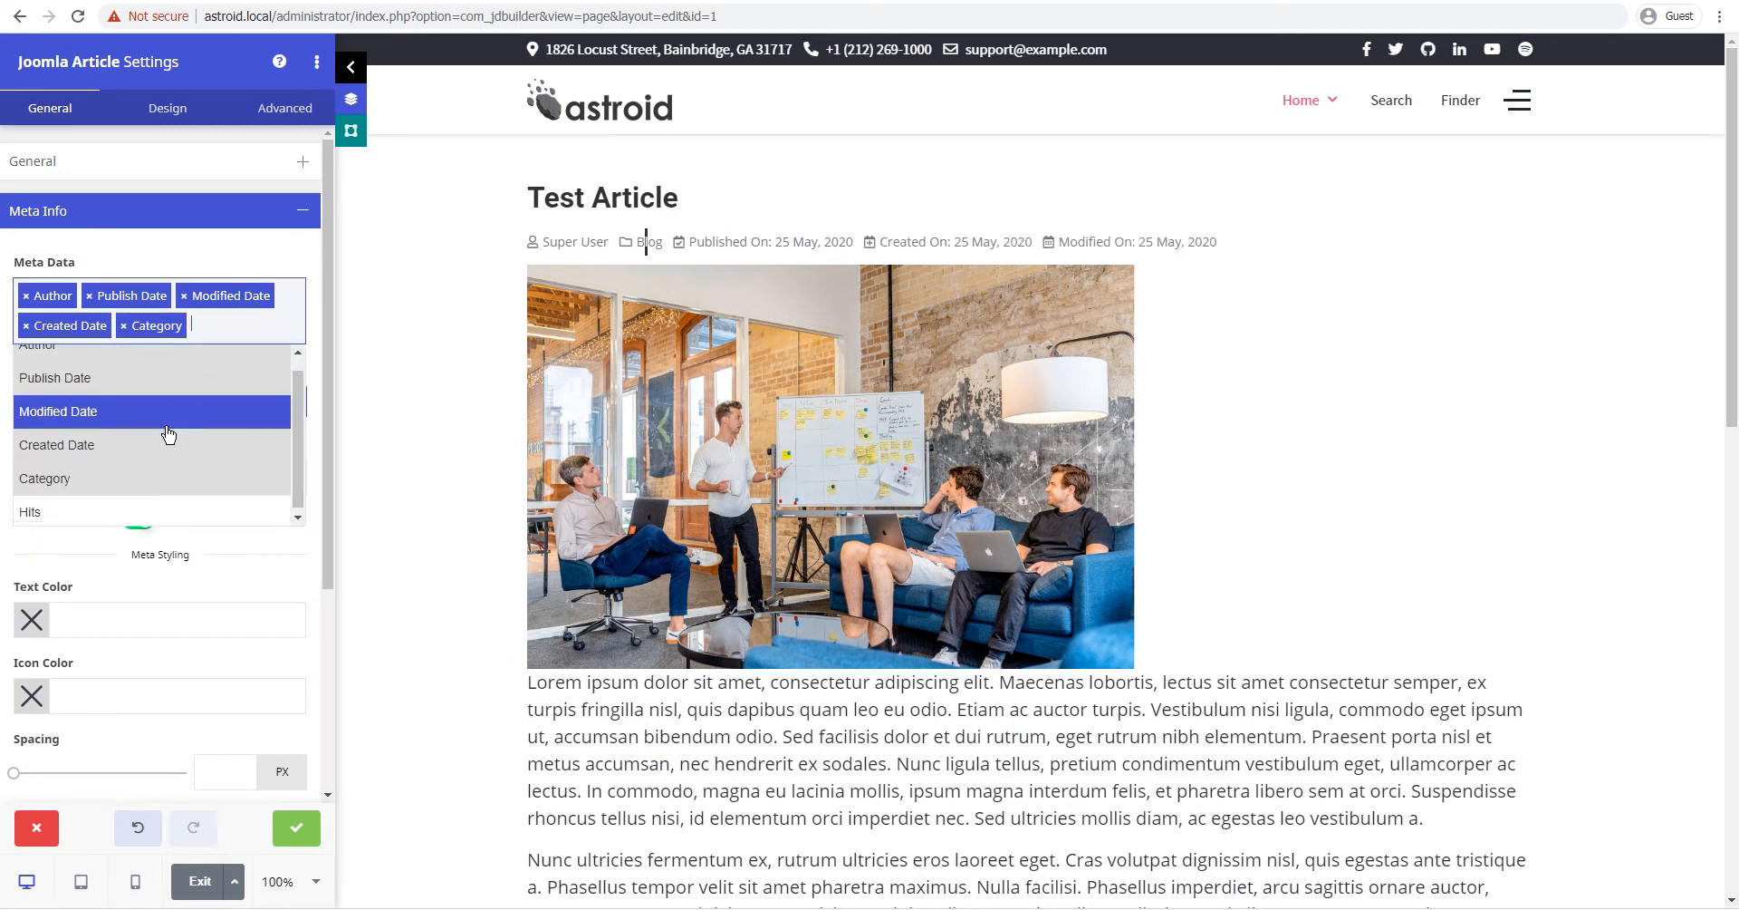
pyautogui.click(142, 506)
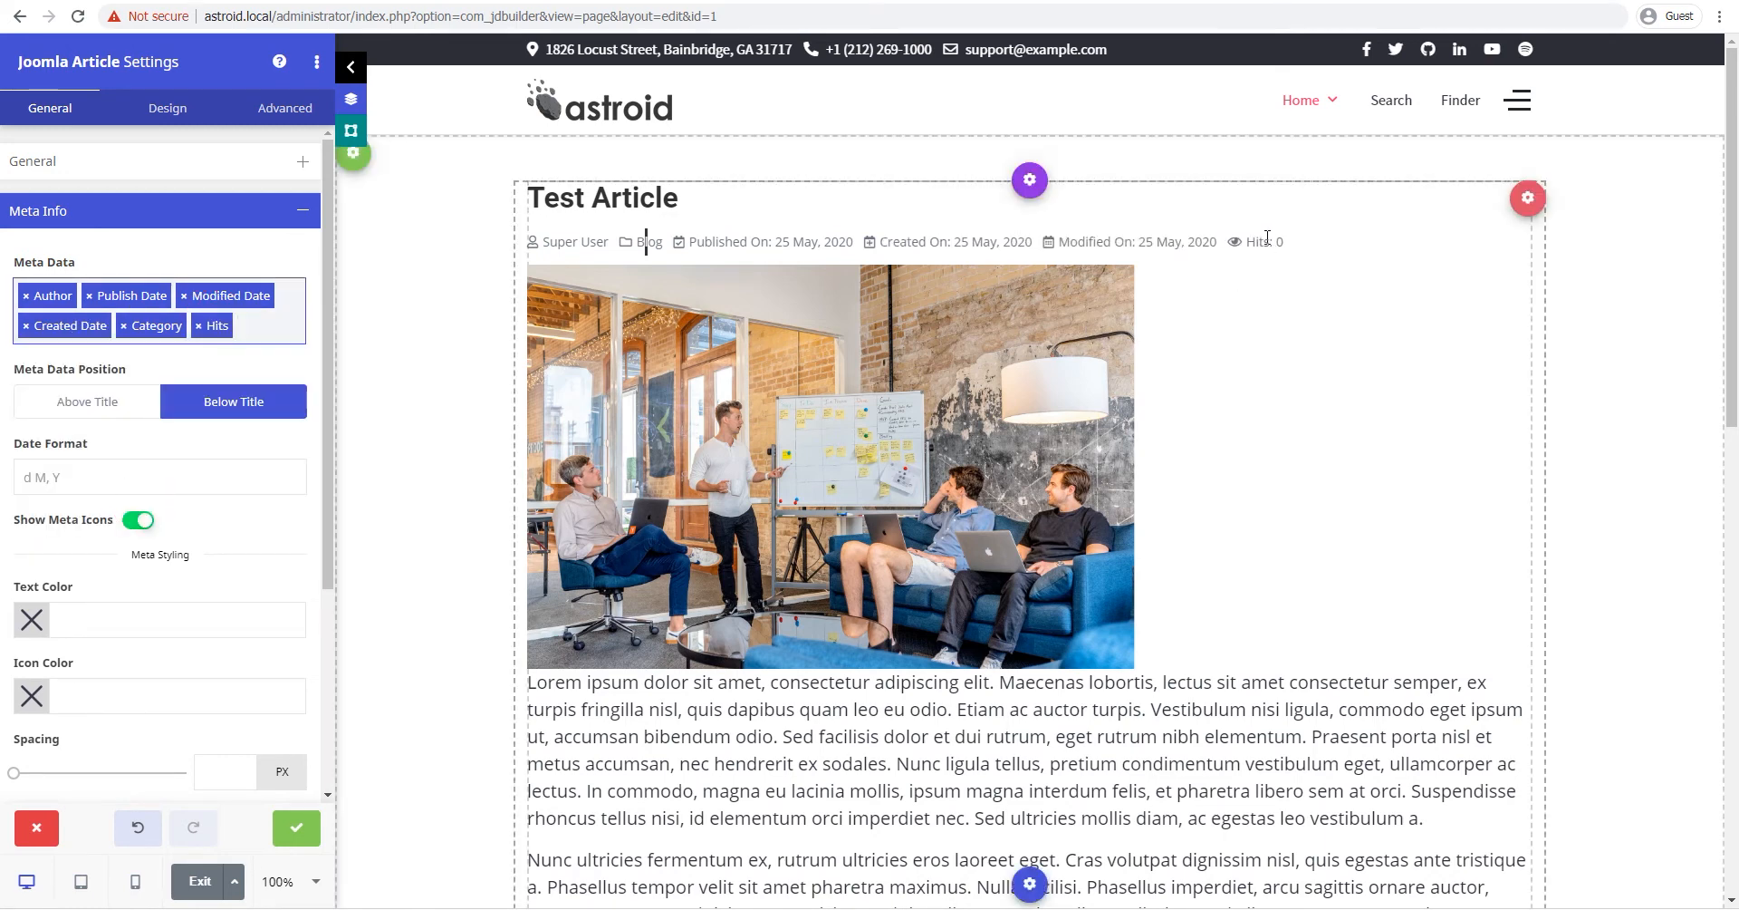
# Step: Remove all meta data items from the article
pyautogui.click(567, 246)
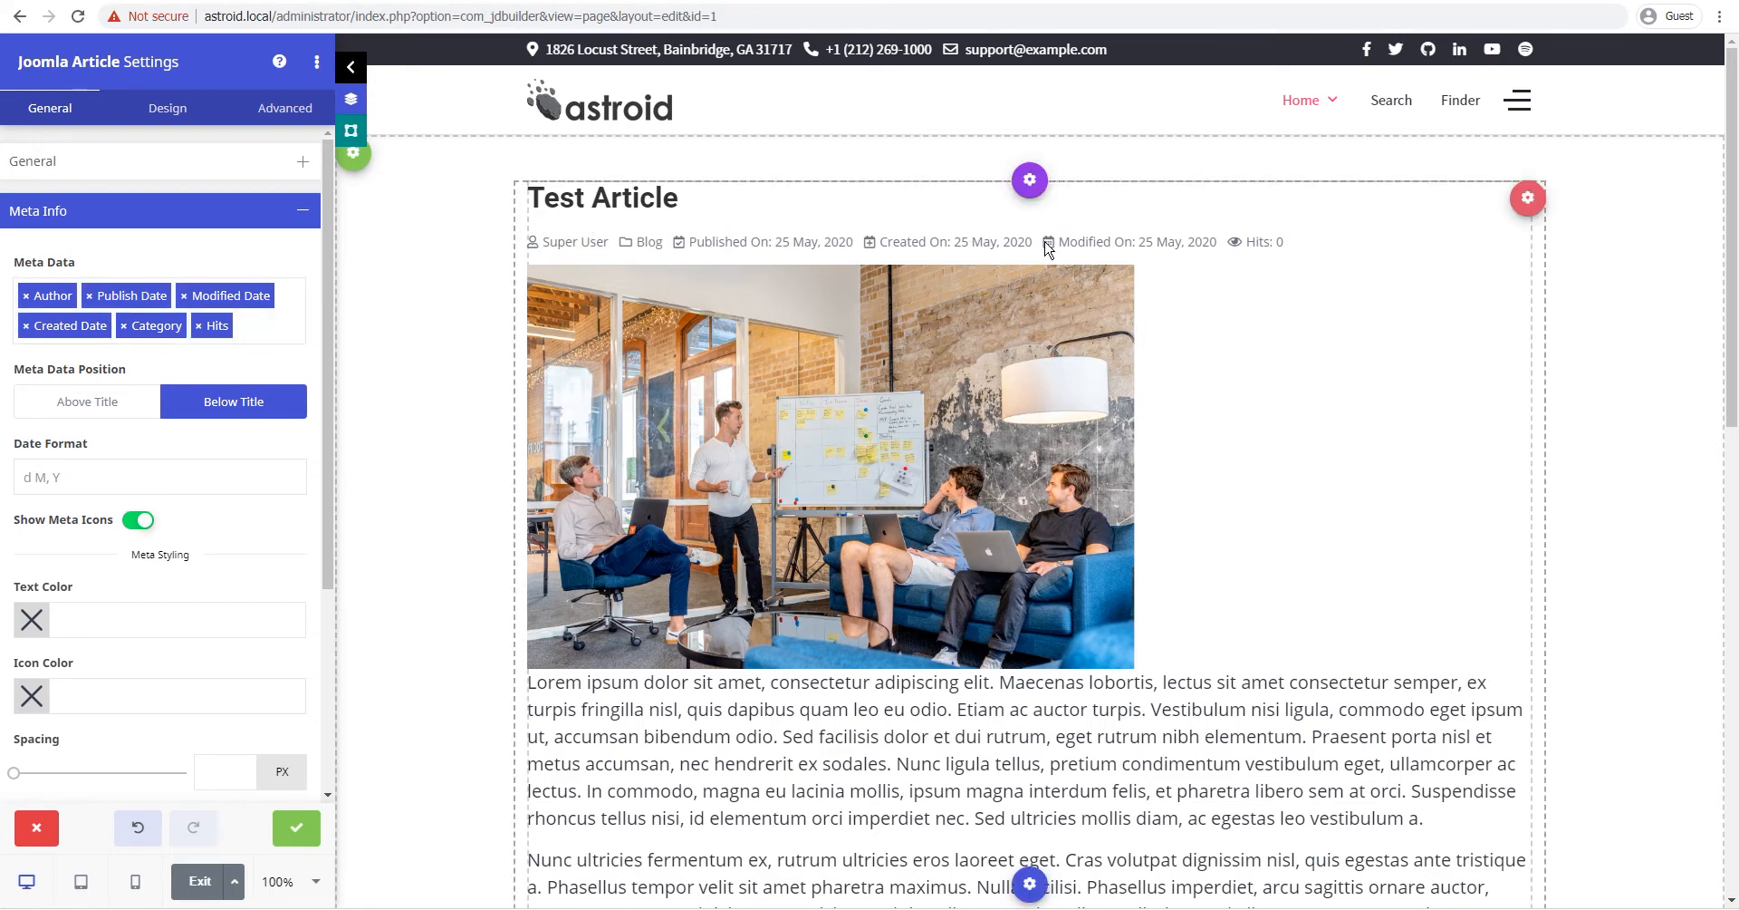
pyautogui.click(89, 296)
pyautogui.click(27, 306)
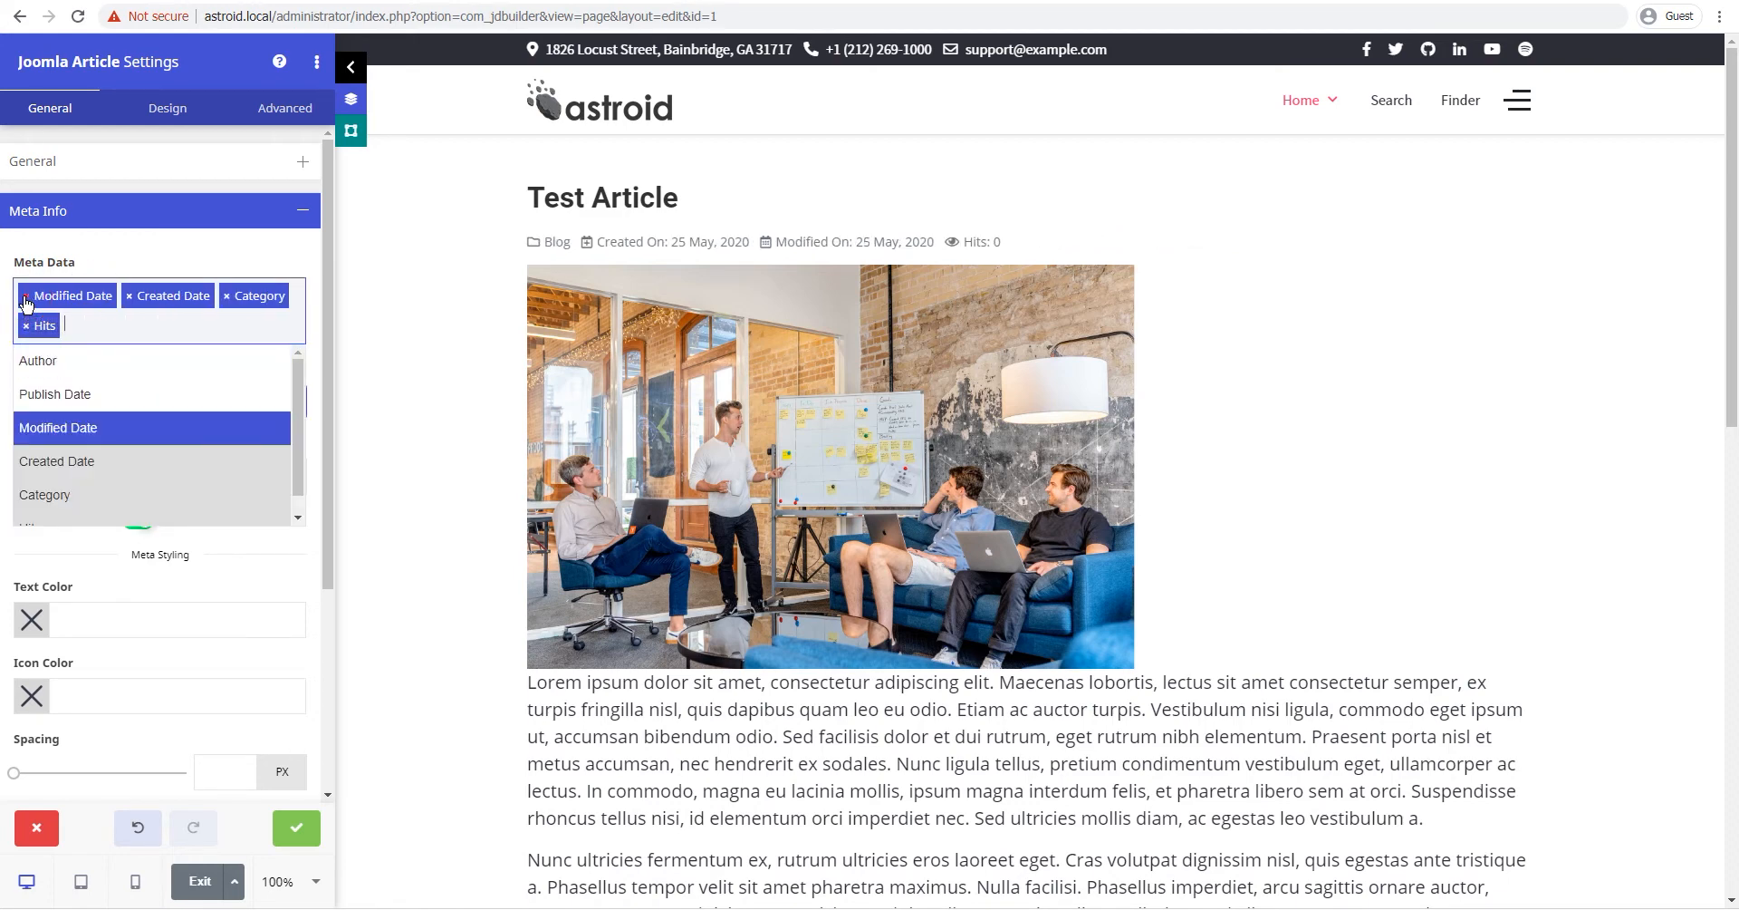
pyautogui.click(28, 307)
pyautogui.click(25, 302)
pyautogui.click(25, 303)
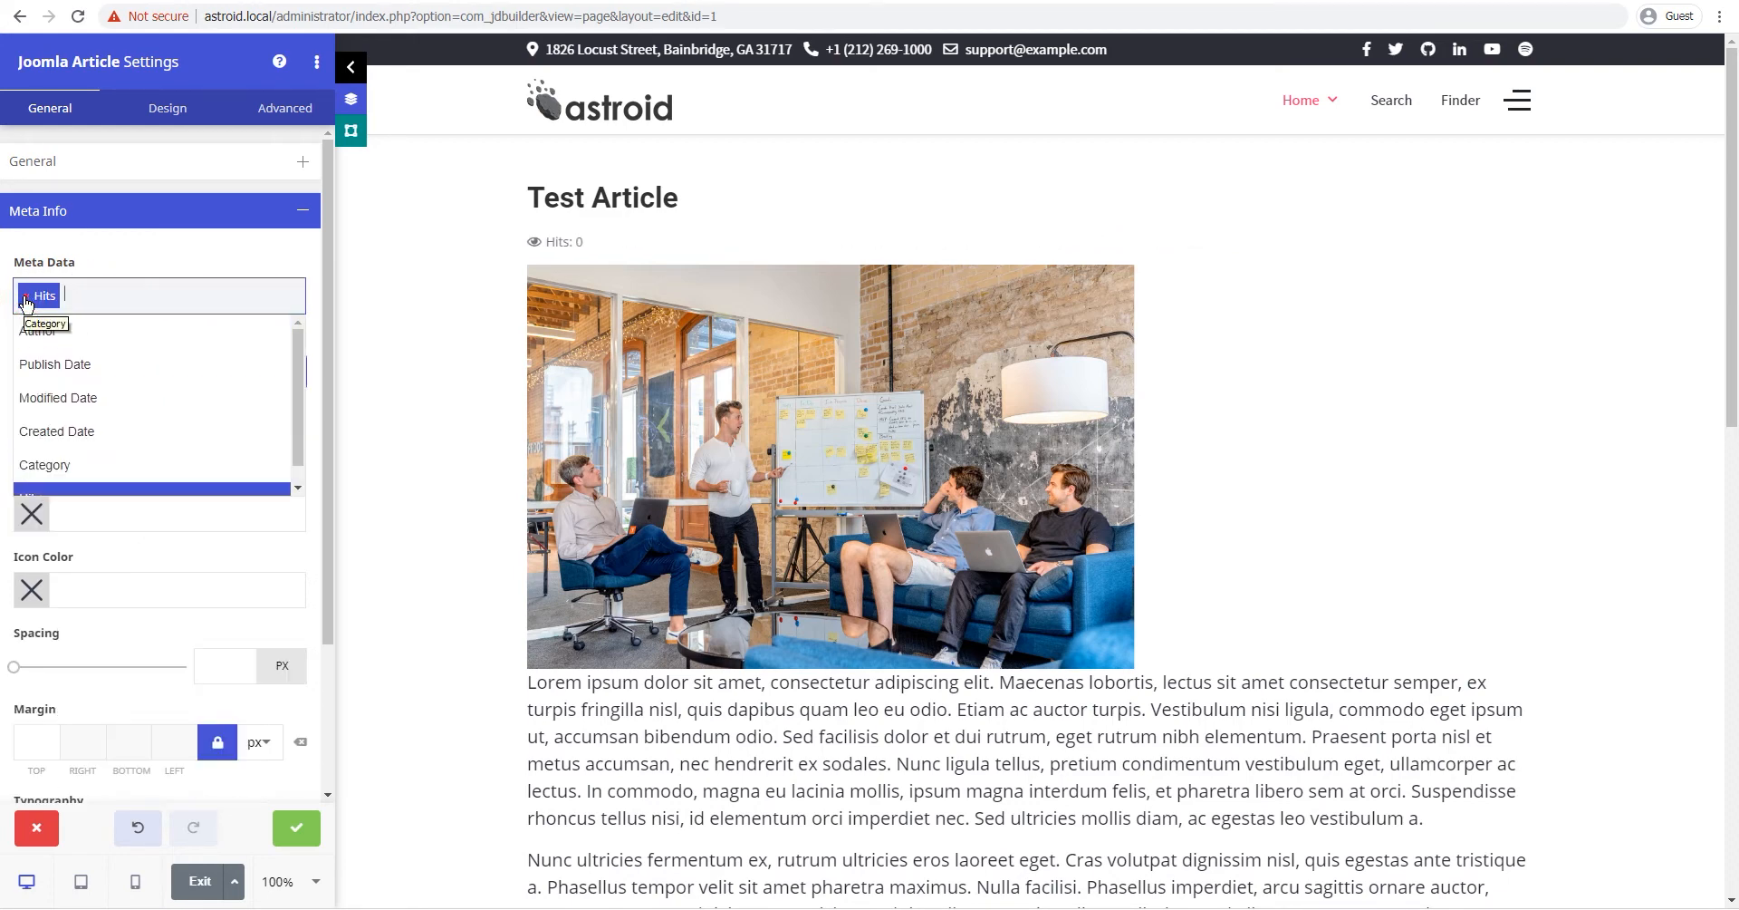
pyautogui.click(25, 302)
pyautogui.click(41, 297)
pyautogui.click(42, 297)
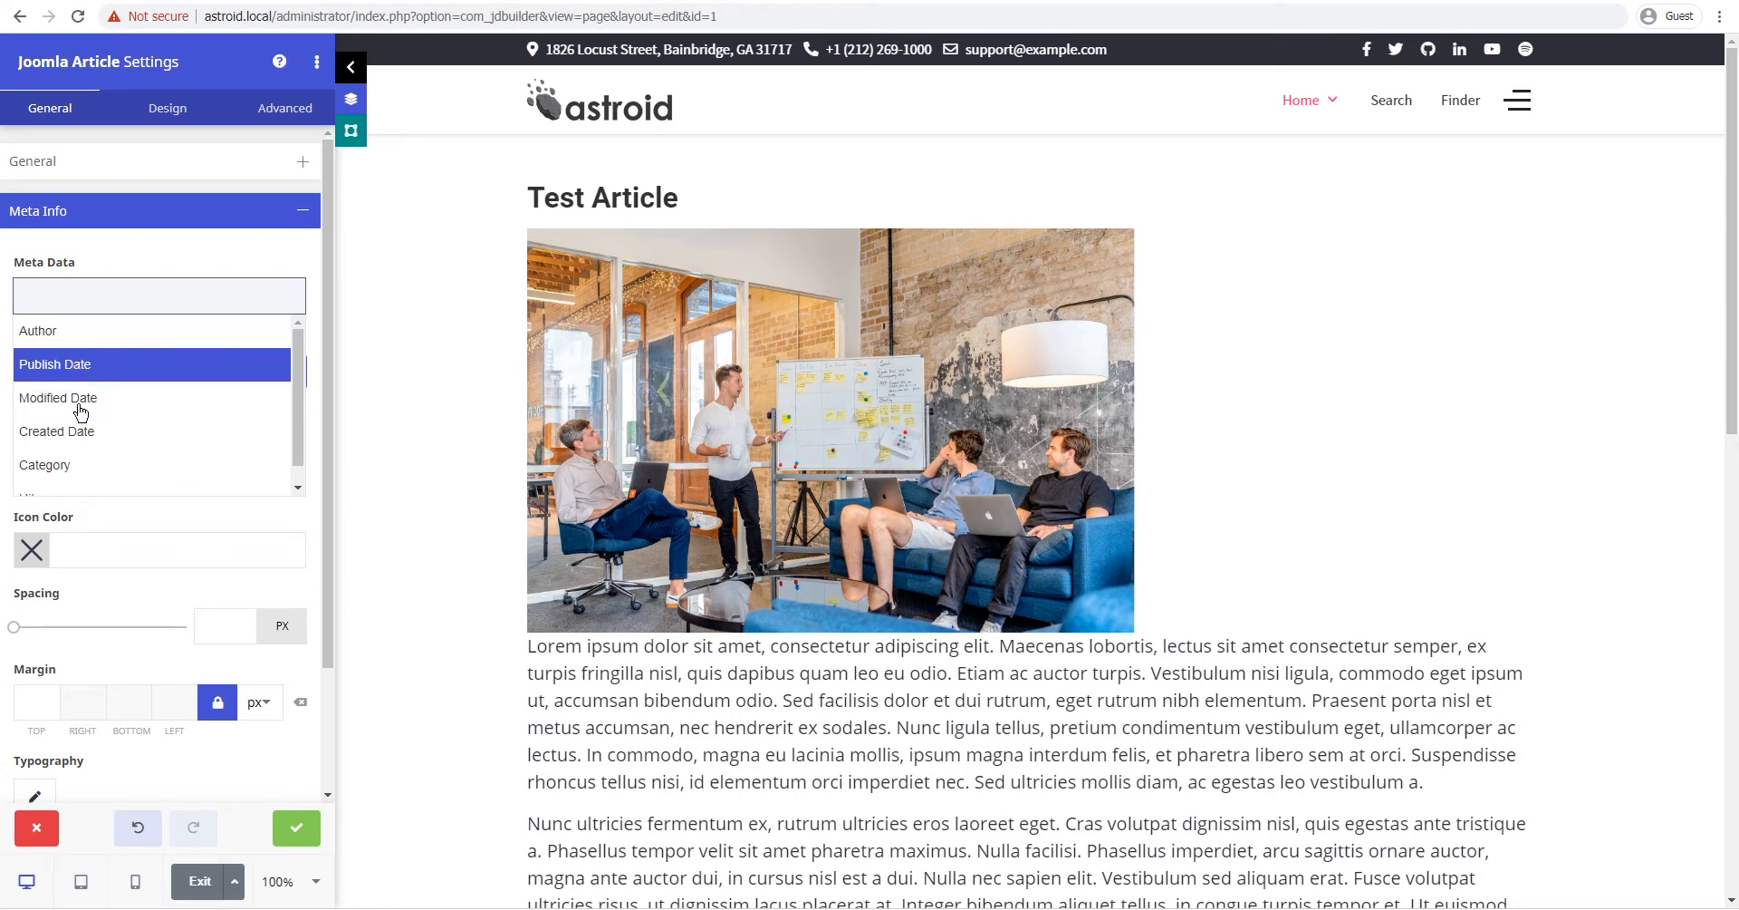
# Step: Set the article's meta data to show Category, Author and Publish Date
pyautogui.click(73, 467)
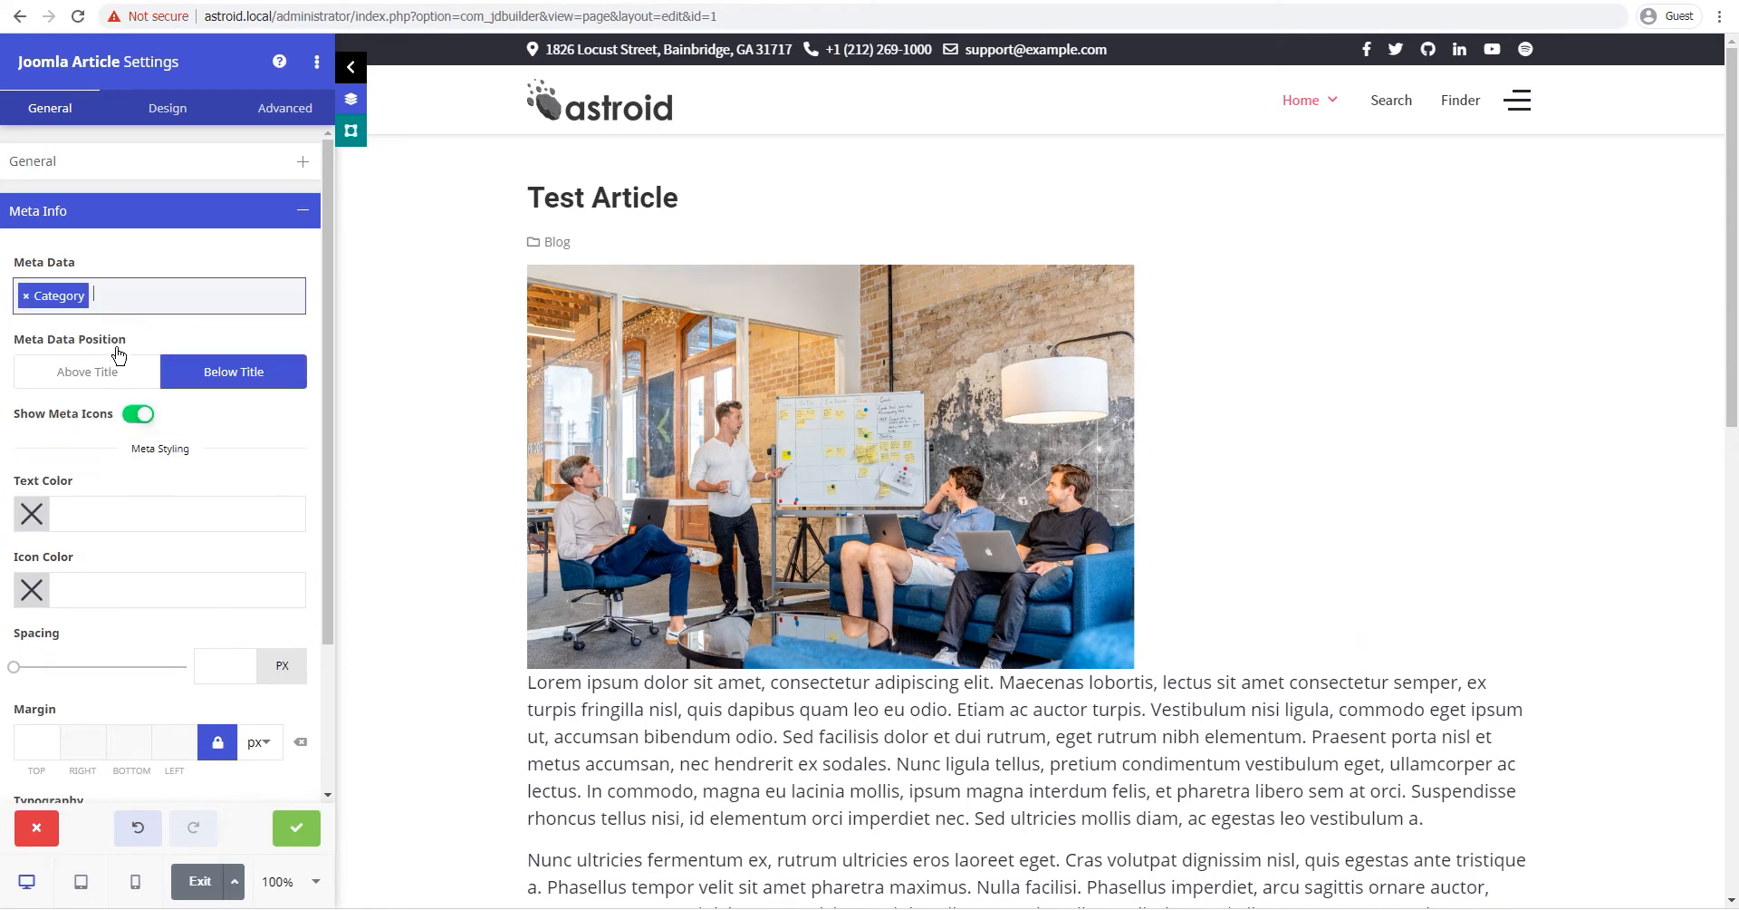
pyautogui.click(128, 300)
pyautogui.click(54, 331)
pyautogui.click(210, 293)
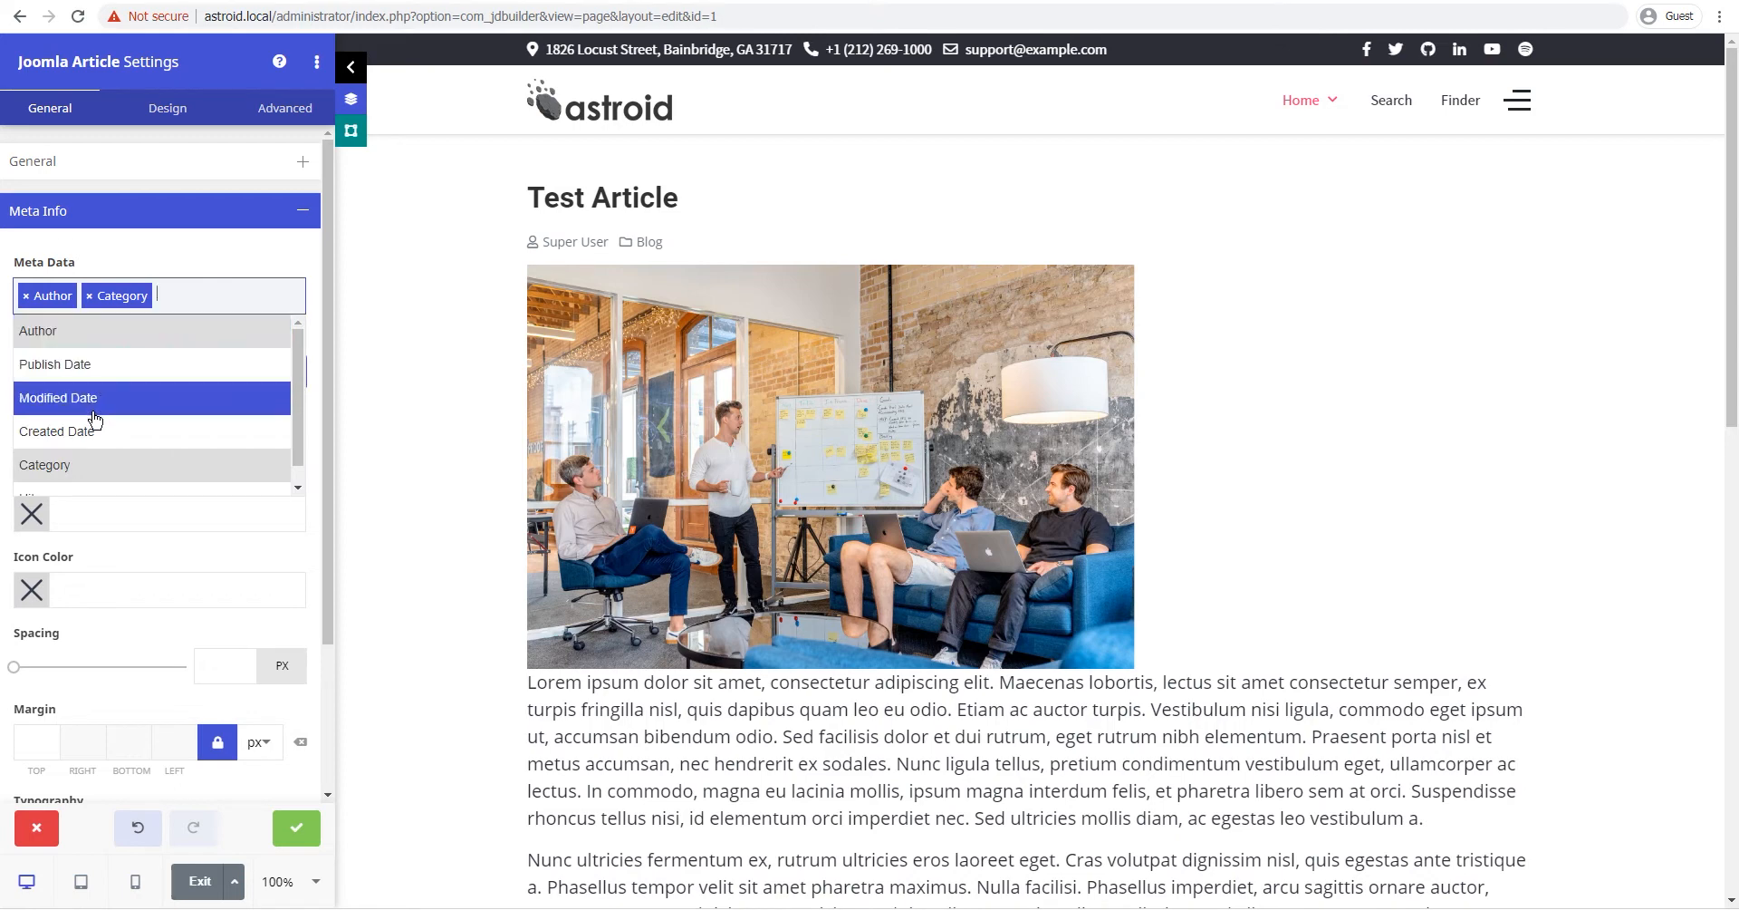
pyautogui.click(72, 365)
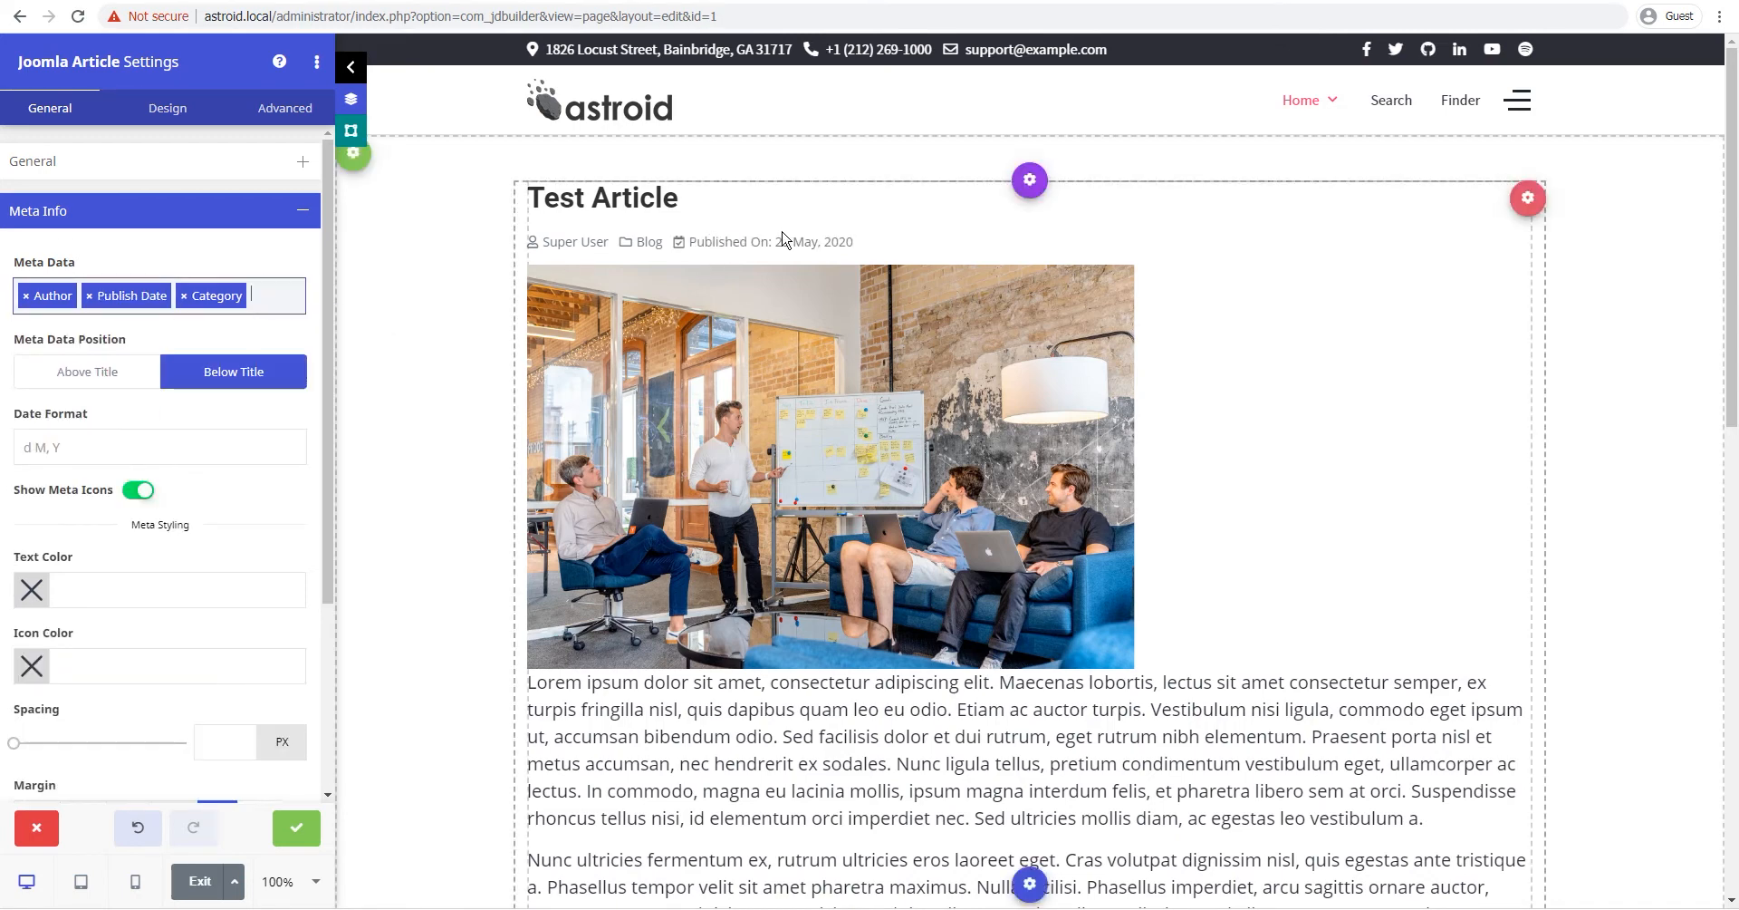
# Step: Set the date format of the article's meta data to m/d/y
pyautogui.click(117, 444)
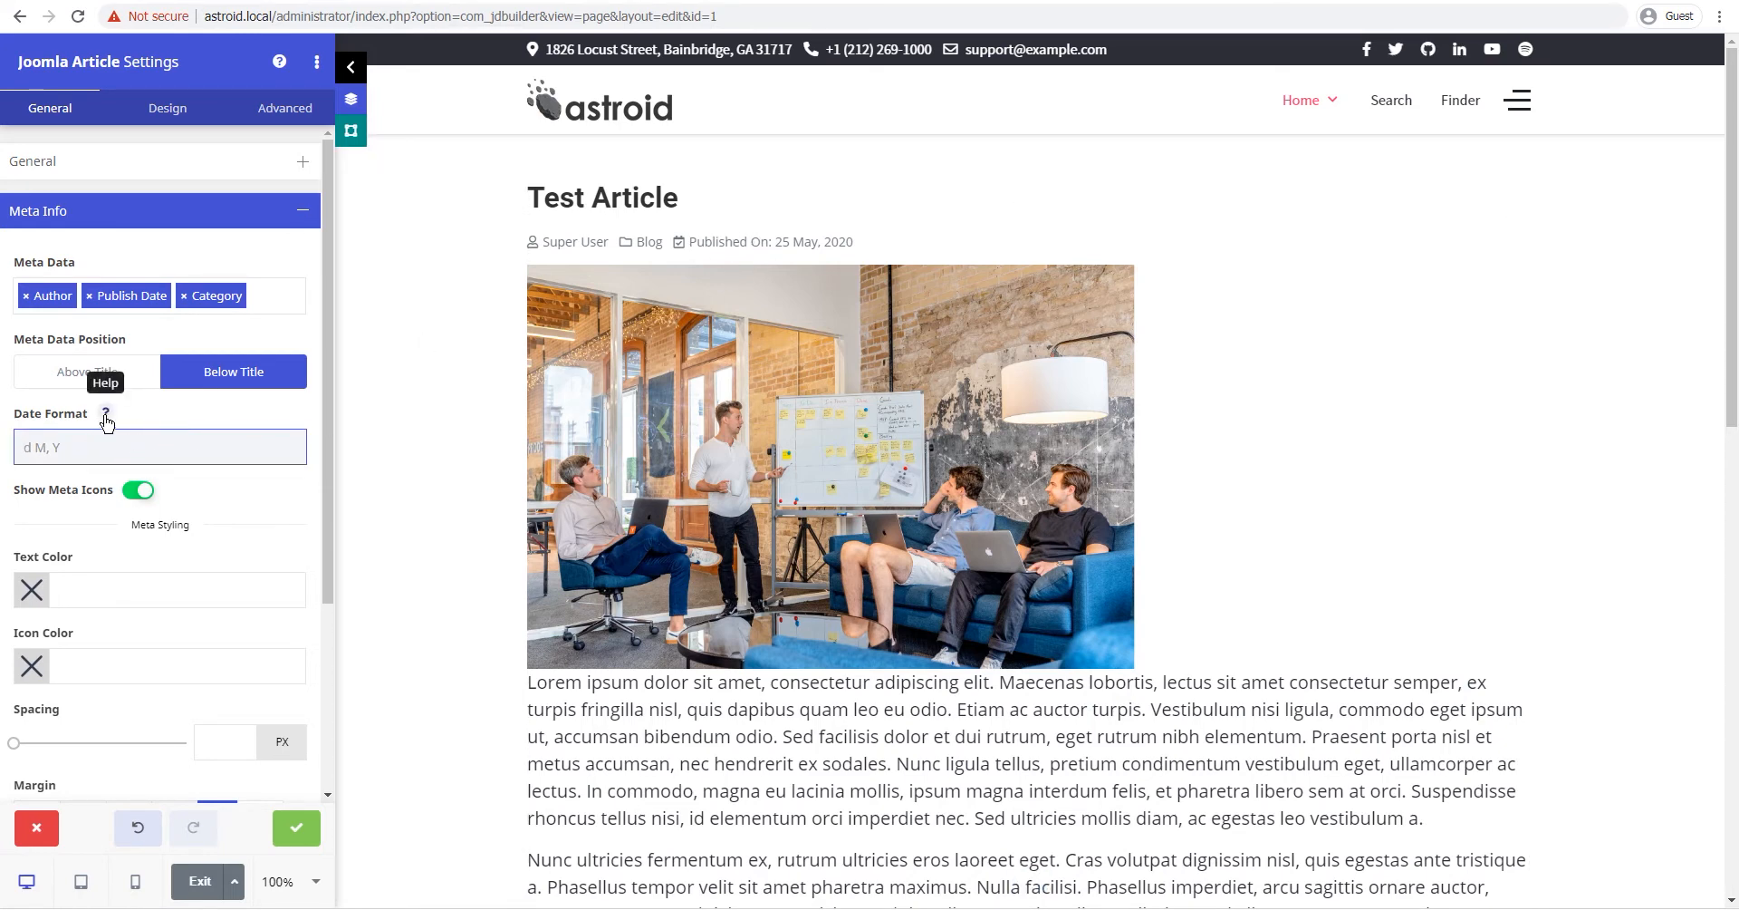
pyautogui.click(105, 413)
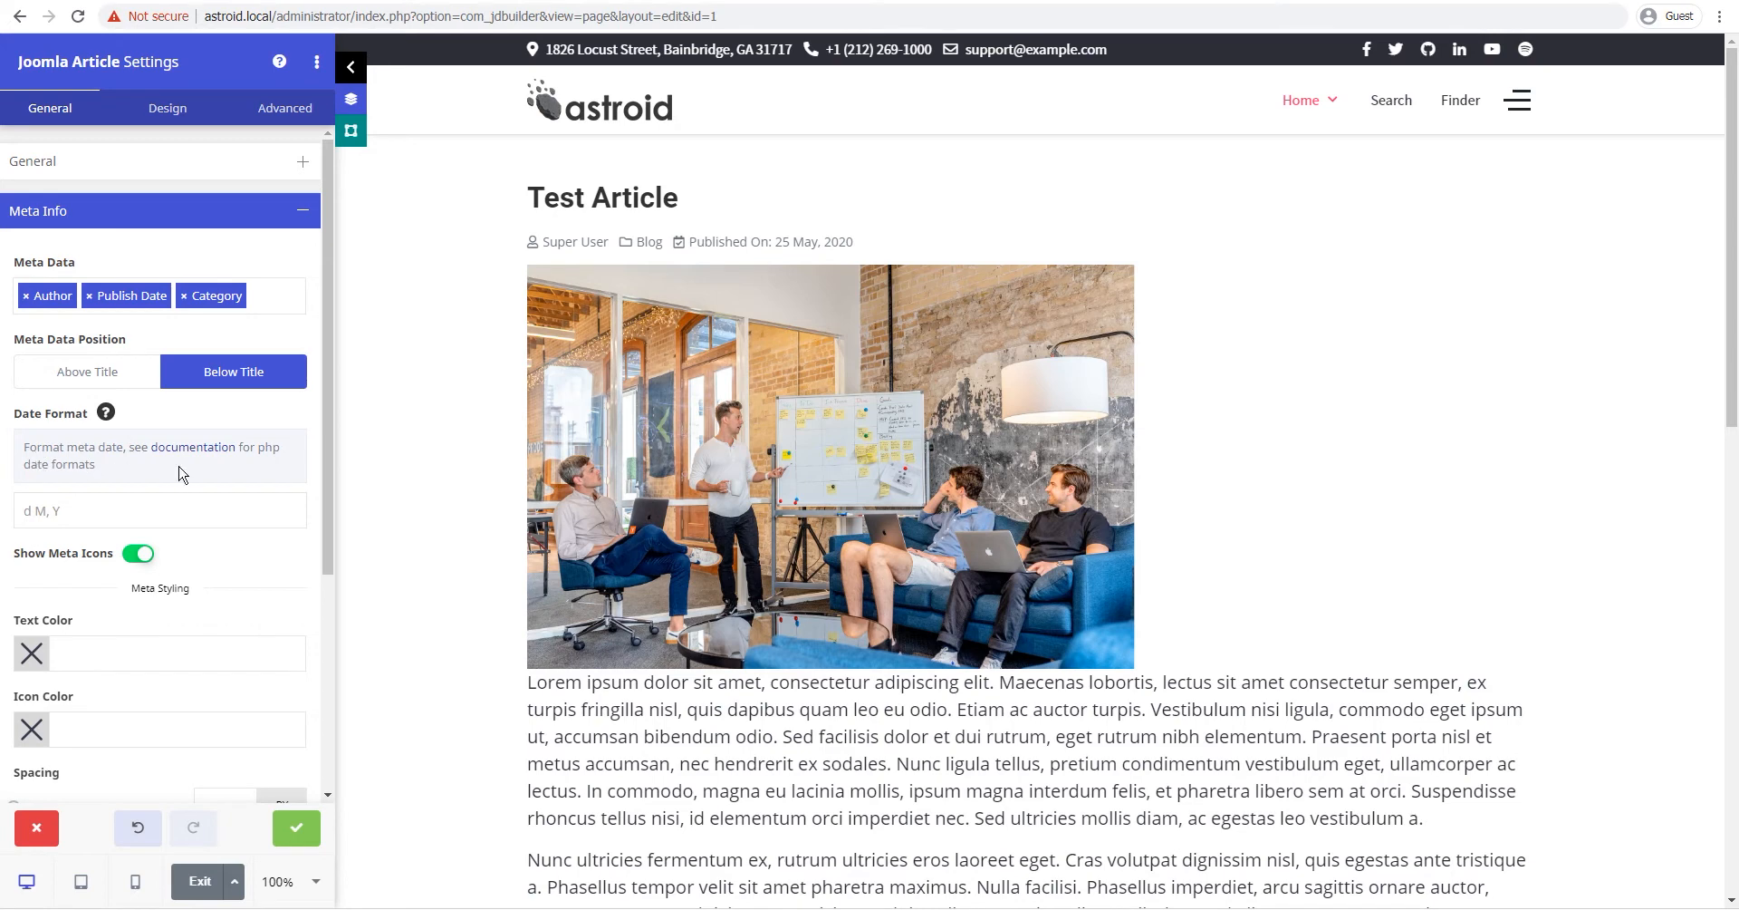
pyautogui.click(105, 412)
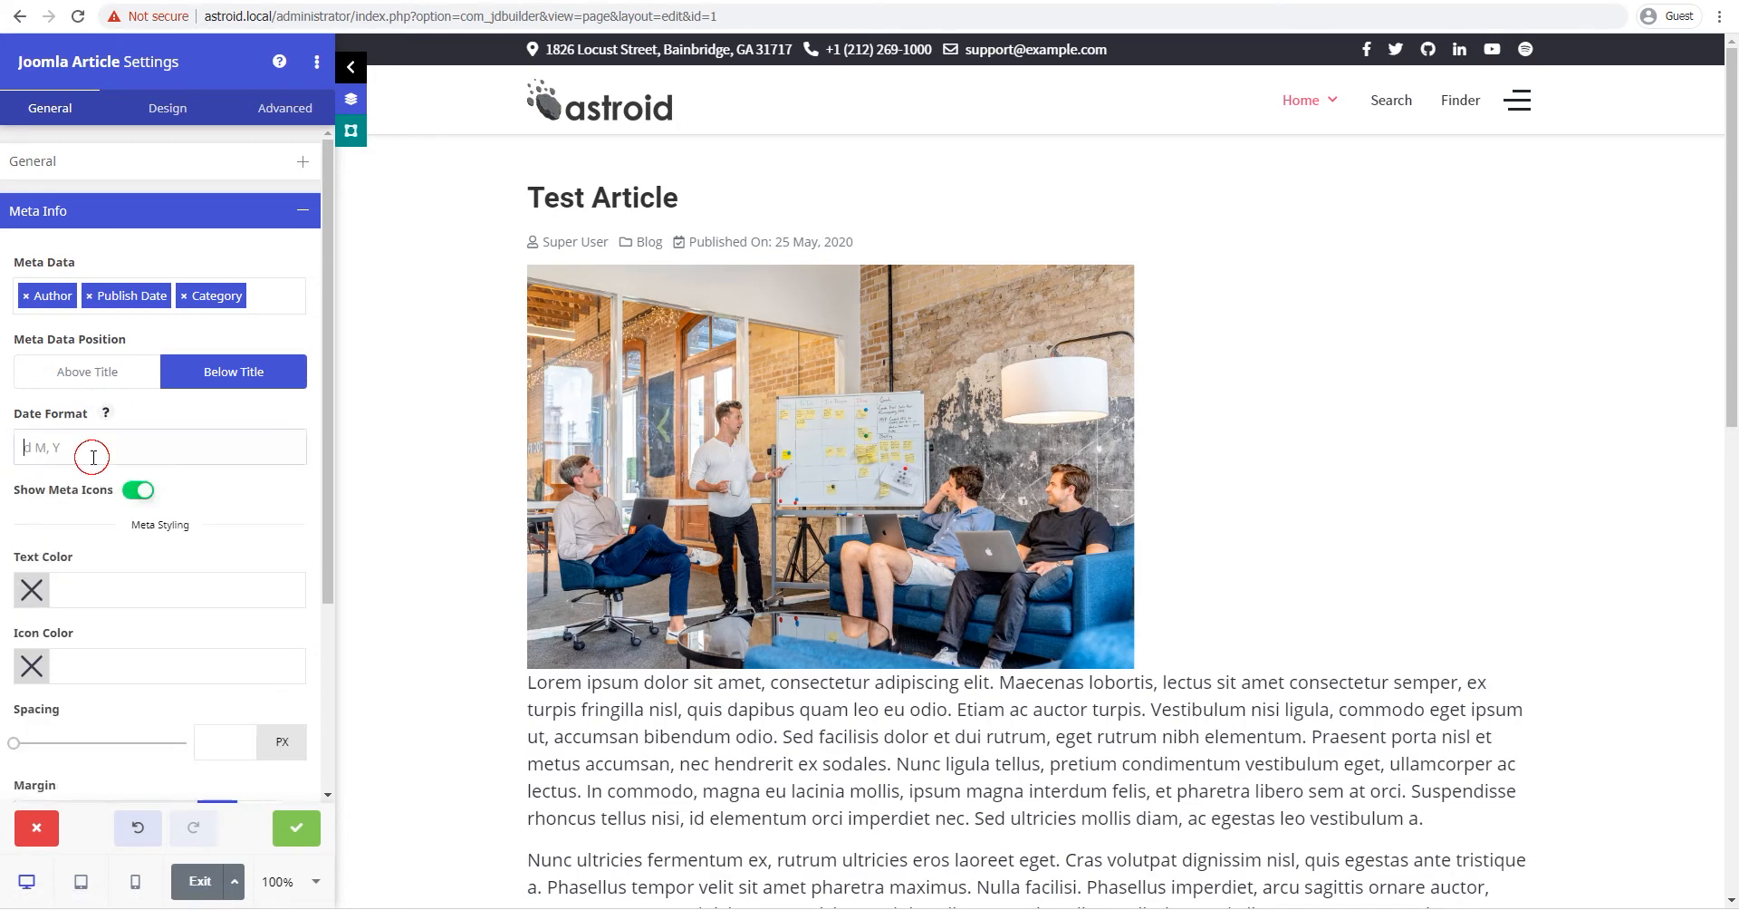
pyautogui.click(106, 444)
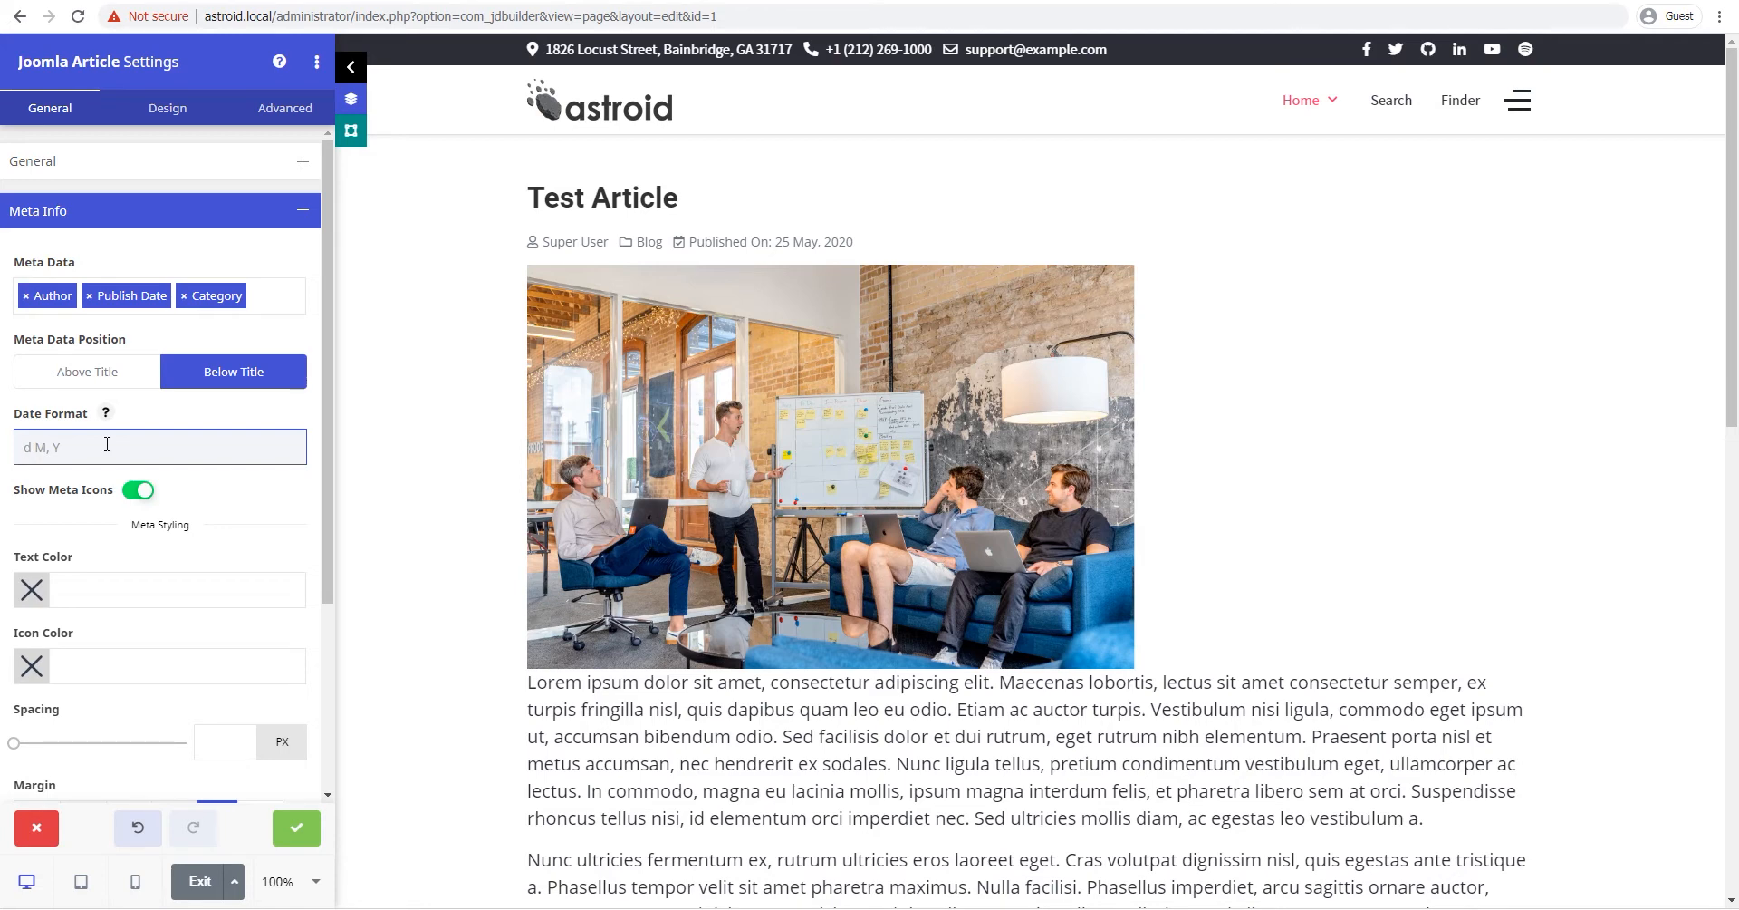
pyautogui.write('m/d/y')
# Step: Examine the day, month and year format characters in the PHP date documentation linked from the Date Format help, and return to the builder
pyautogui.click(106, 412)
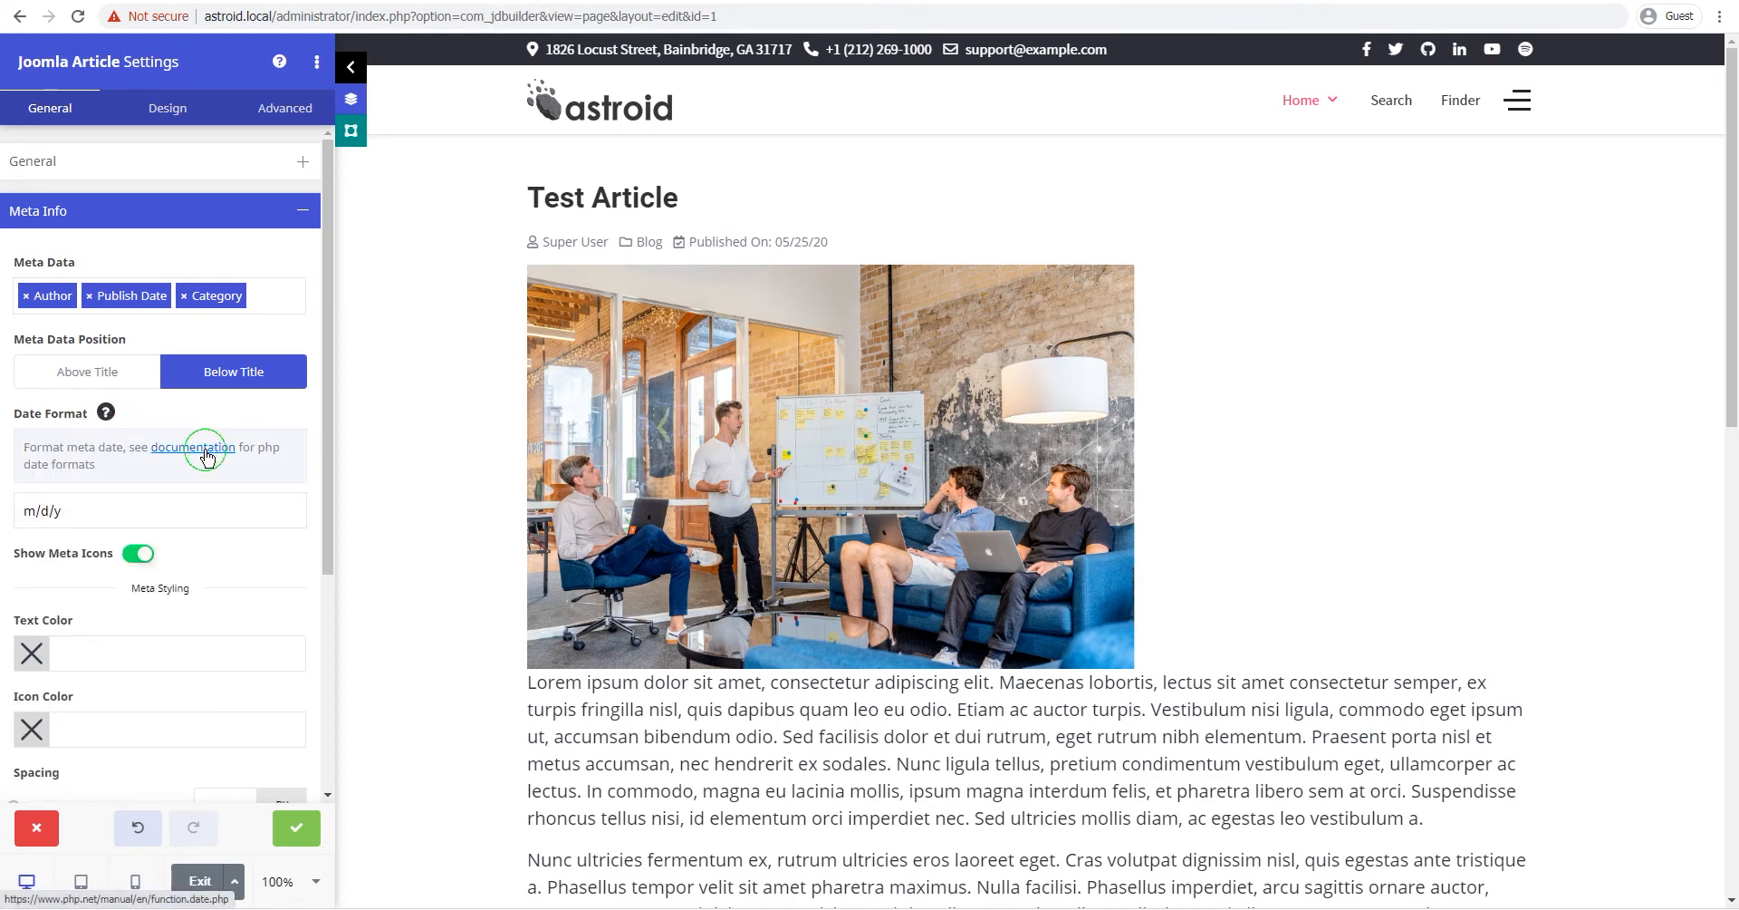
pyautogui.click(217, 451)
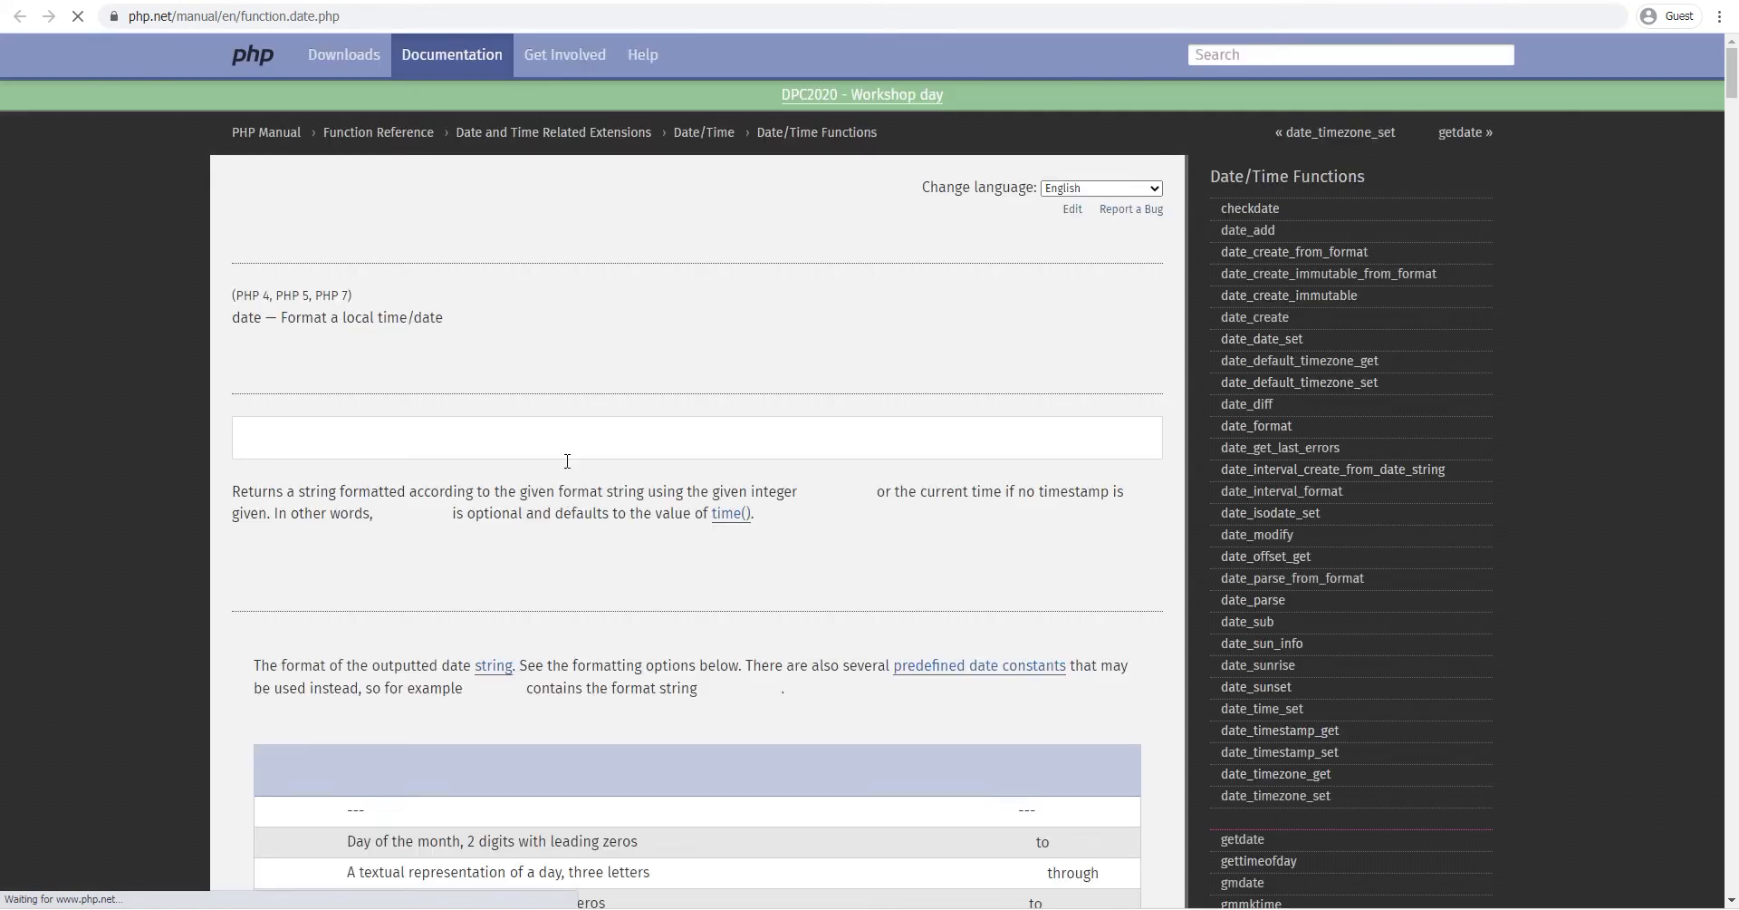
pyautogui.scroll(-2, 571, 462)
pyautogui.scroll(-7, 578, 467)
pyautogui.scroll(3, 578, 467)
pyautogui.moveTo(260, 291); pyautogui.dragTo(286, 325)
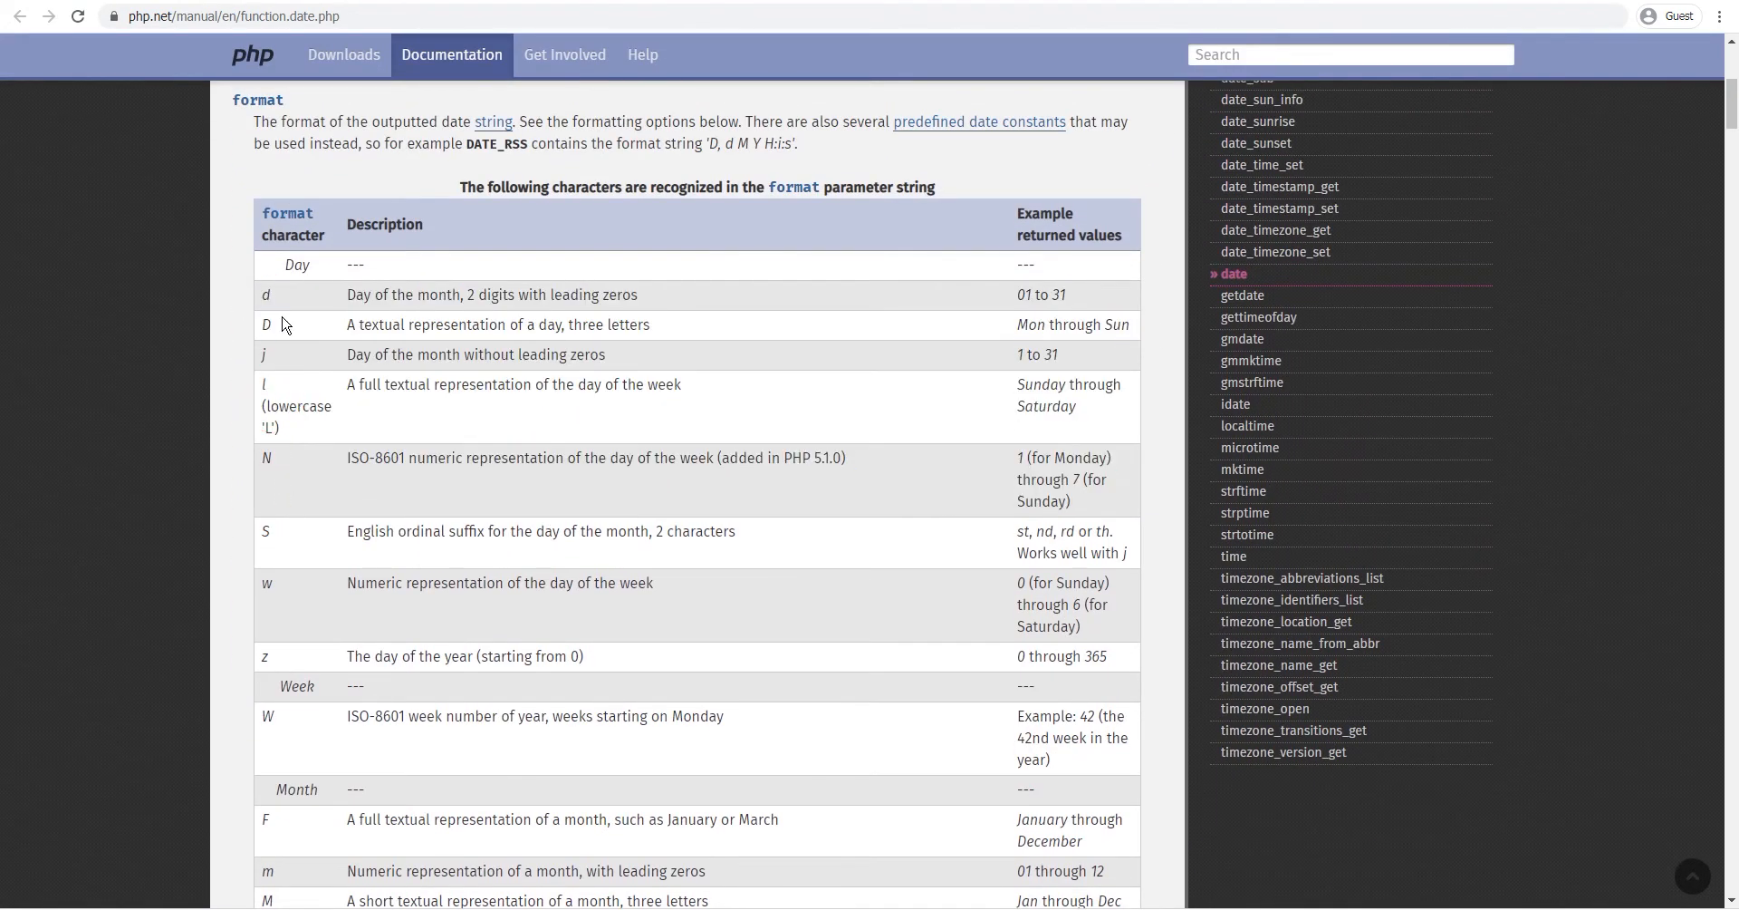
pyautogui.scroll(-2, 344, 489)
pyautogui.scroll(-7, 343, 490)
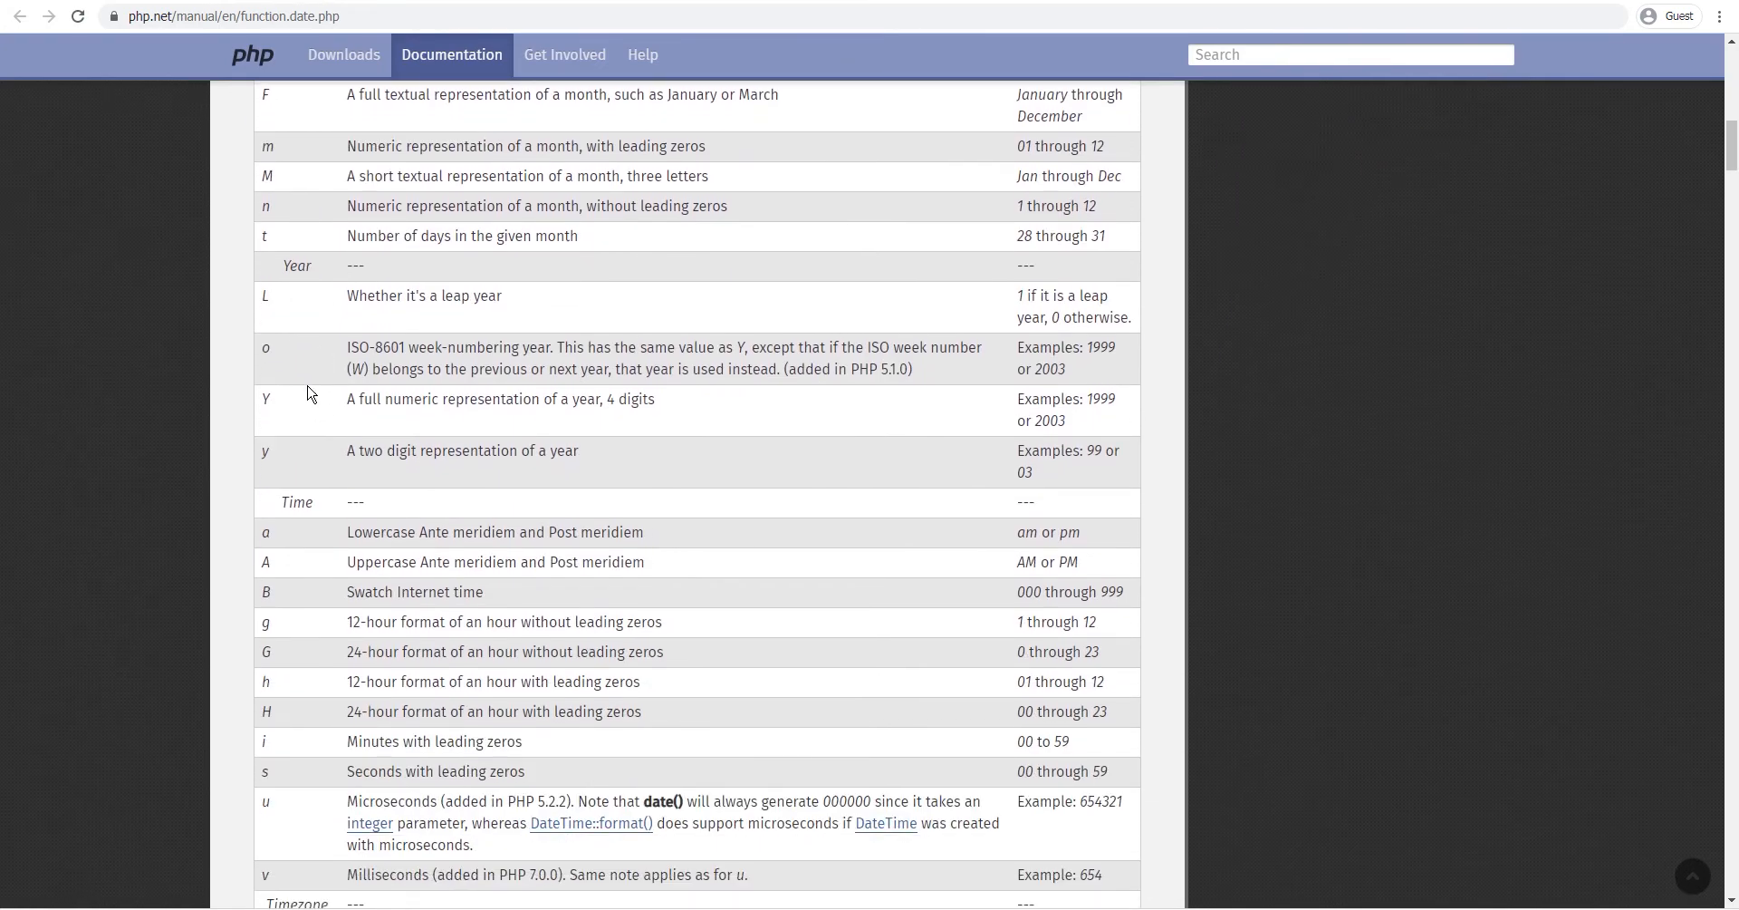
pyautogui.scroll(-2, 313, 425)
pyautogui.click(117, 2)
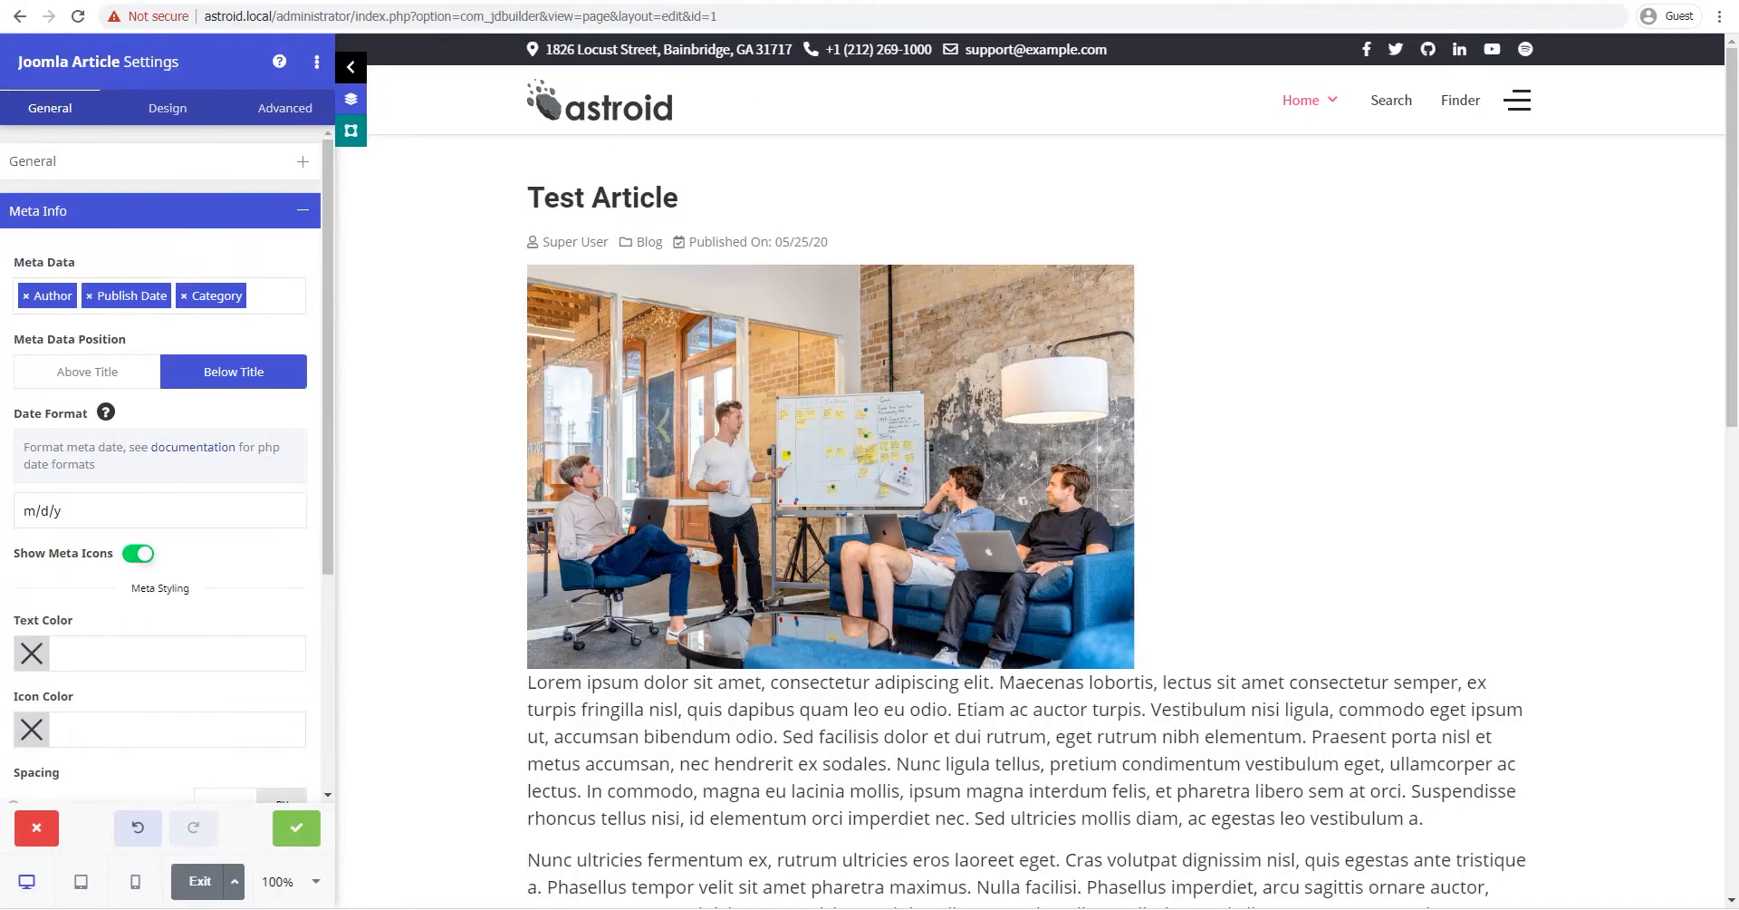
# Step: Hide the article's meta icons and show them again
pyautogui.click(127, 508)
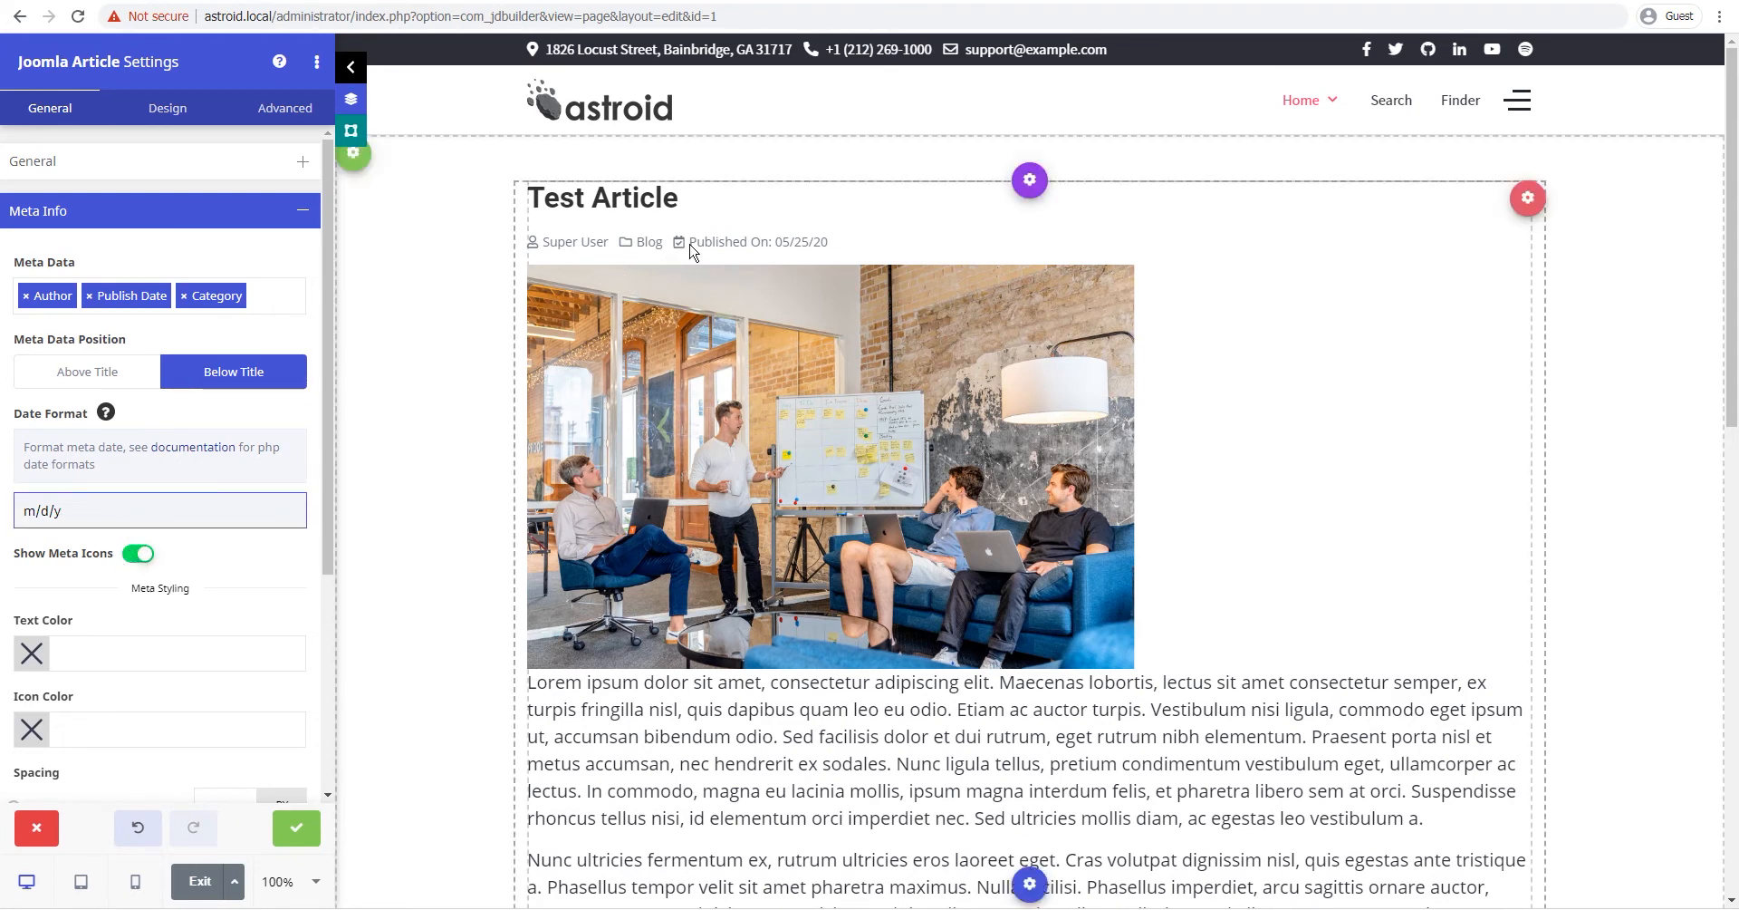
pyautogui.click(138, 553)
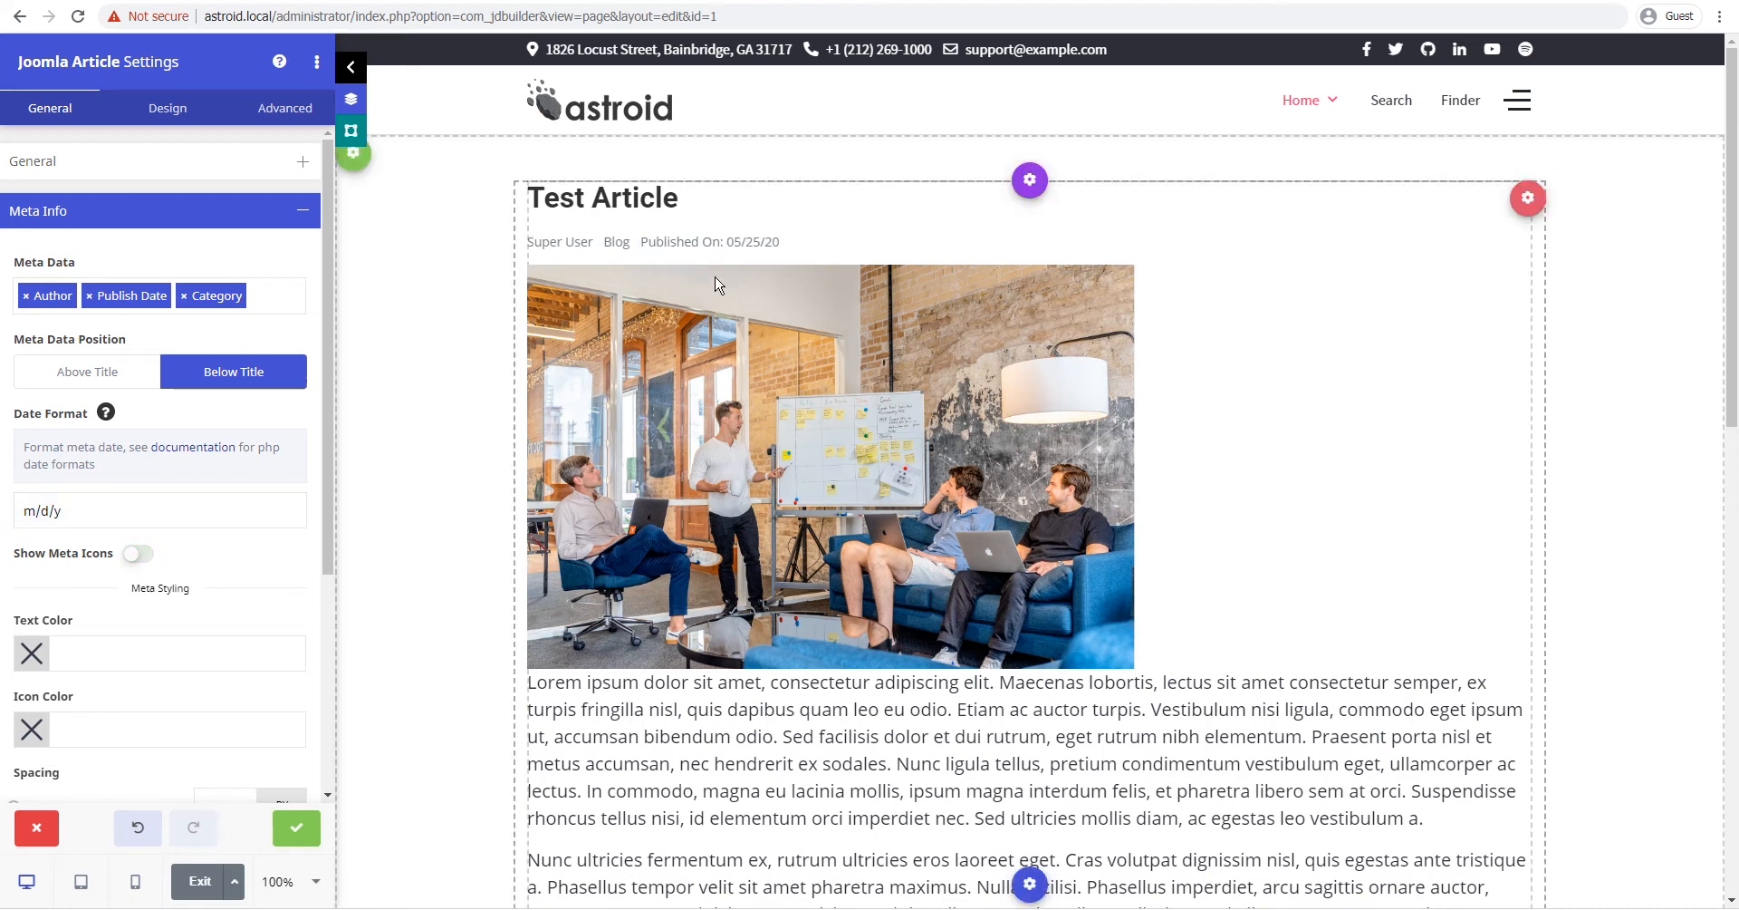
pyautogui.click(133, 559)
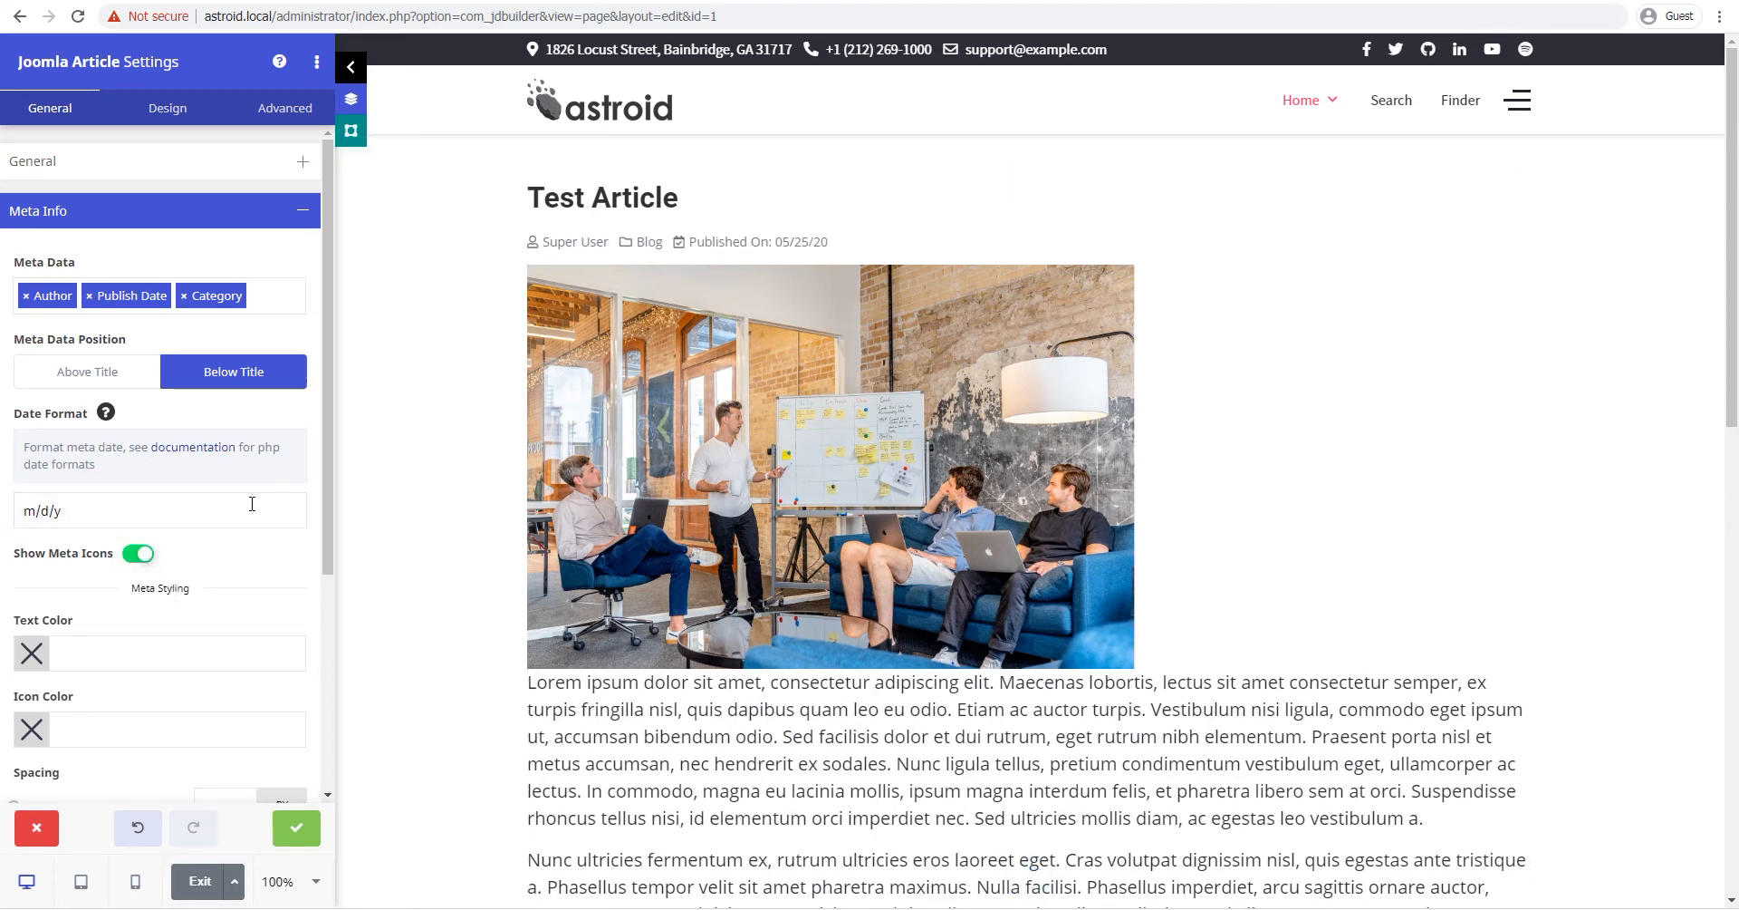
# Step: Set the meta text colour to dark red (#812525) and the meta icon colour to bright red
pyautogui.scroll(-2, 244, 502)
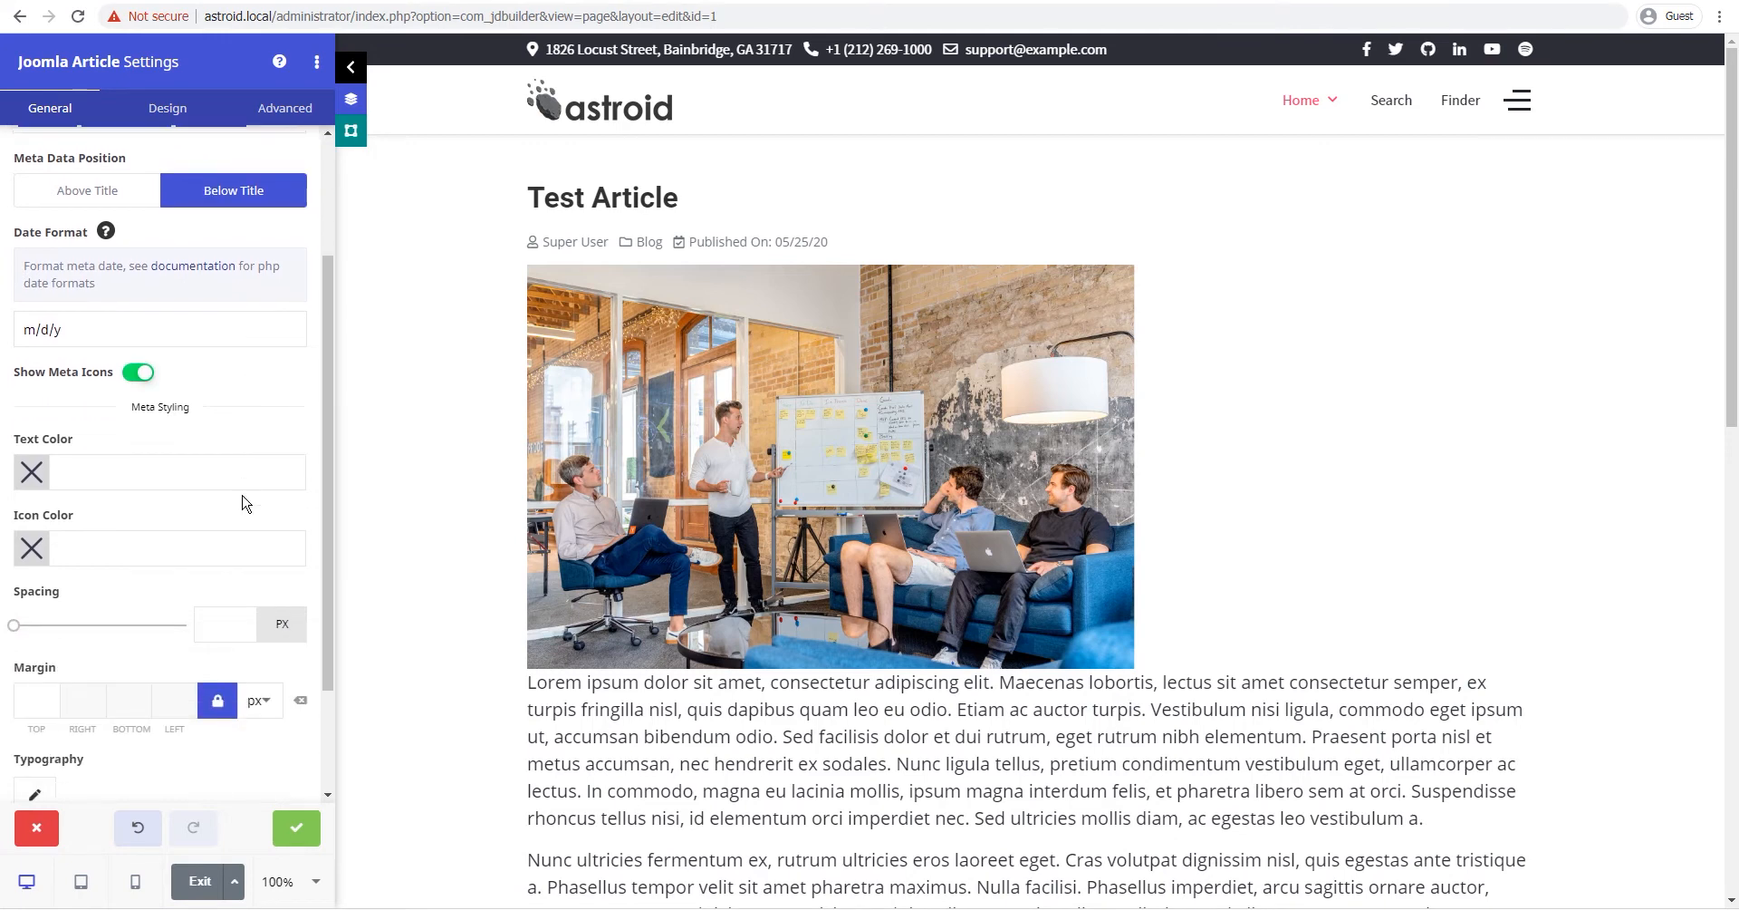
pyautogui.click(32, 471)
pyautogui.moveTo(106, 549)
pyautogui.mouseDown()
pyautogui.moveTo(43, 524)
pyautogui.moveTo(132, 545)
pyautogui.mouseUp()
pyautogui.click(253, 425)
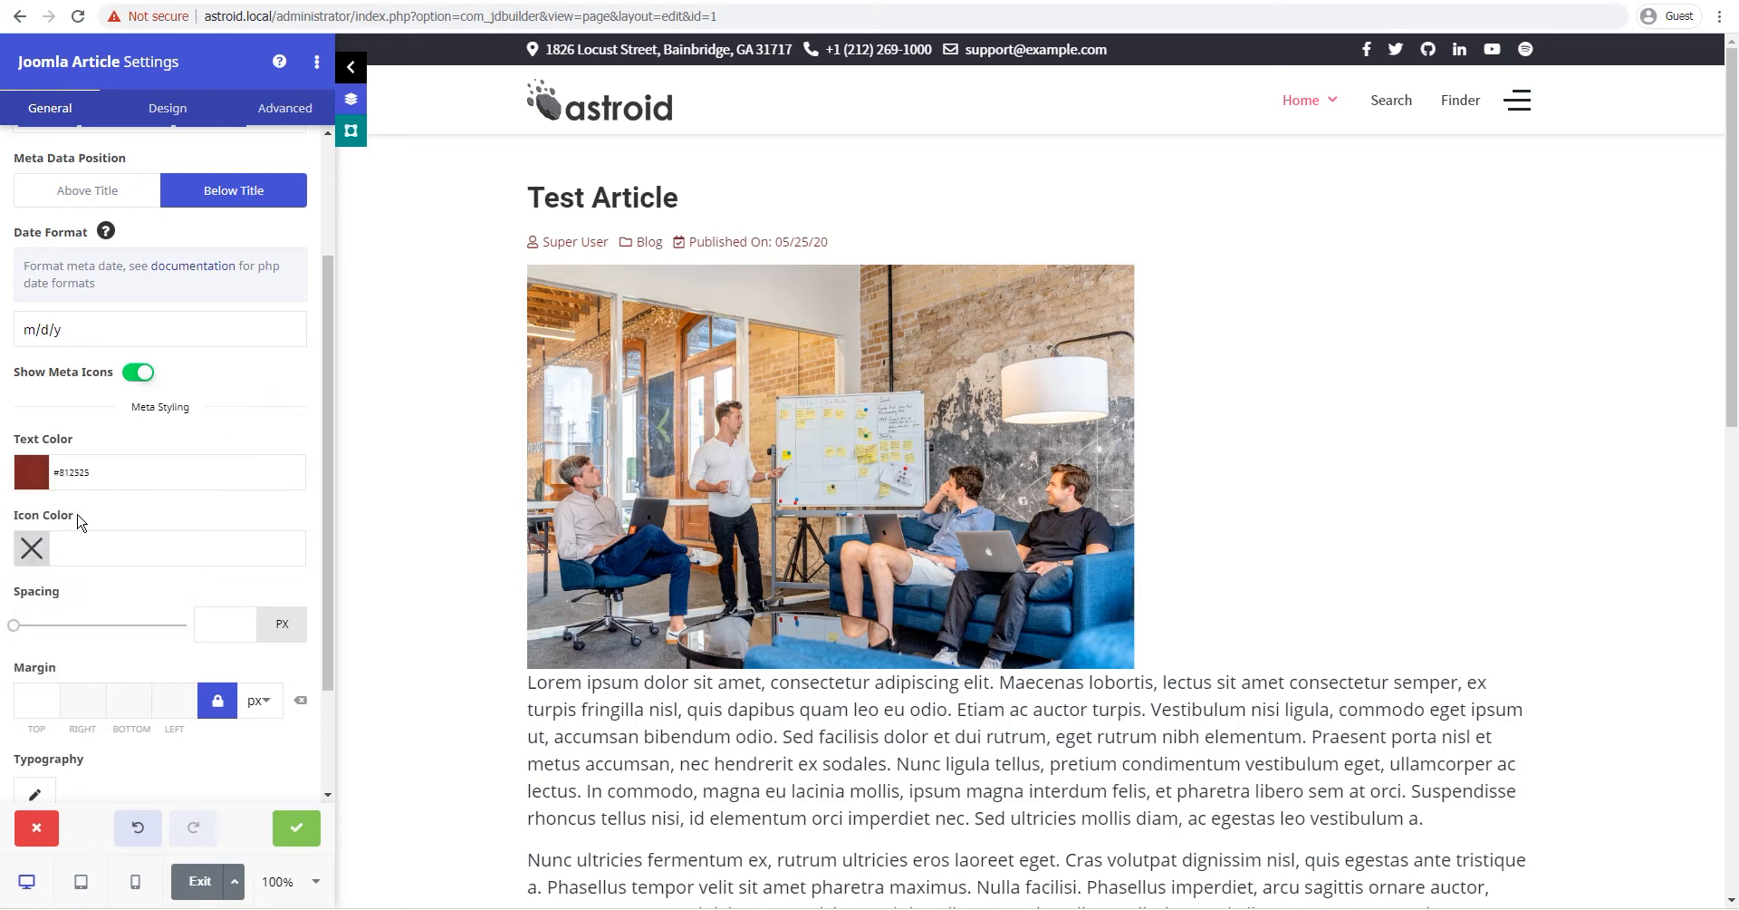
pyautogui.click(31, 549)
pyautogui.moveTo(100, 627); pyautogui.dragTo(168, 583)
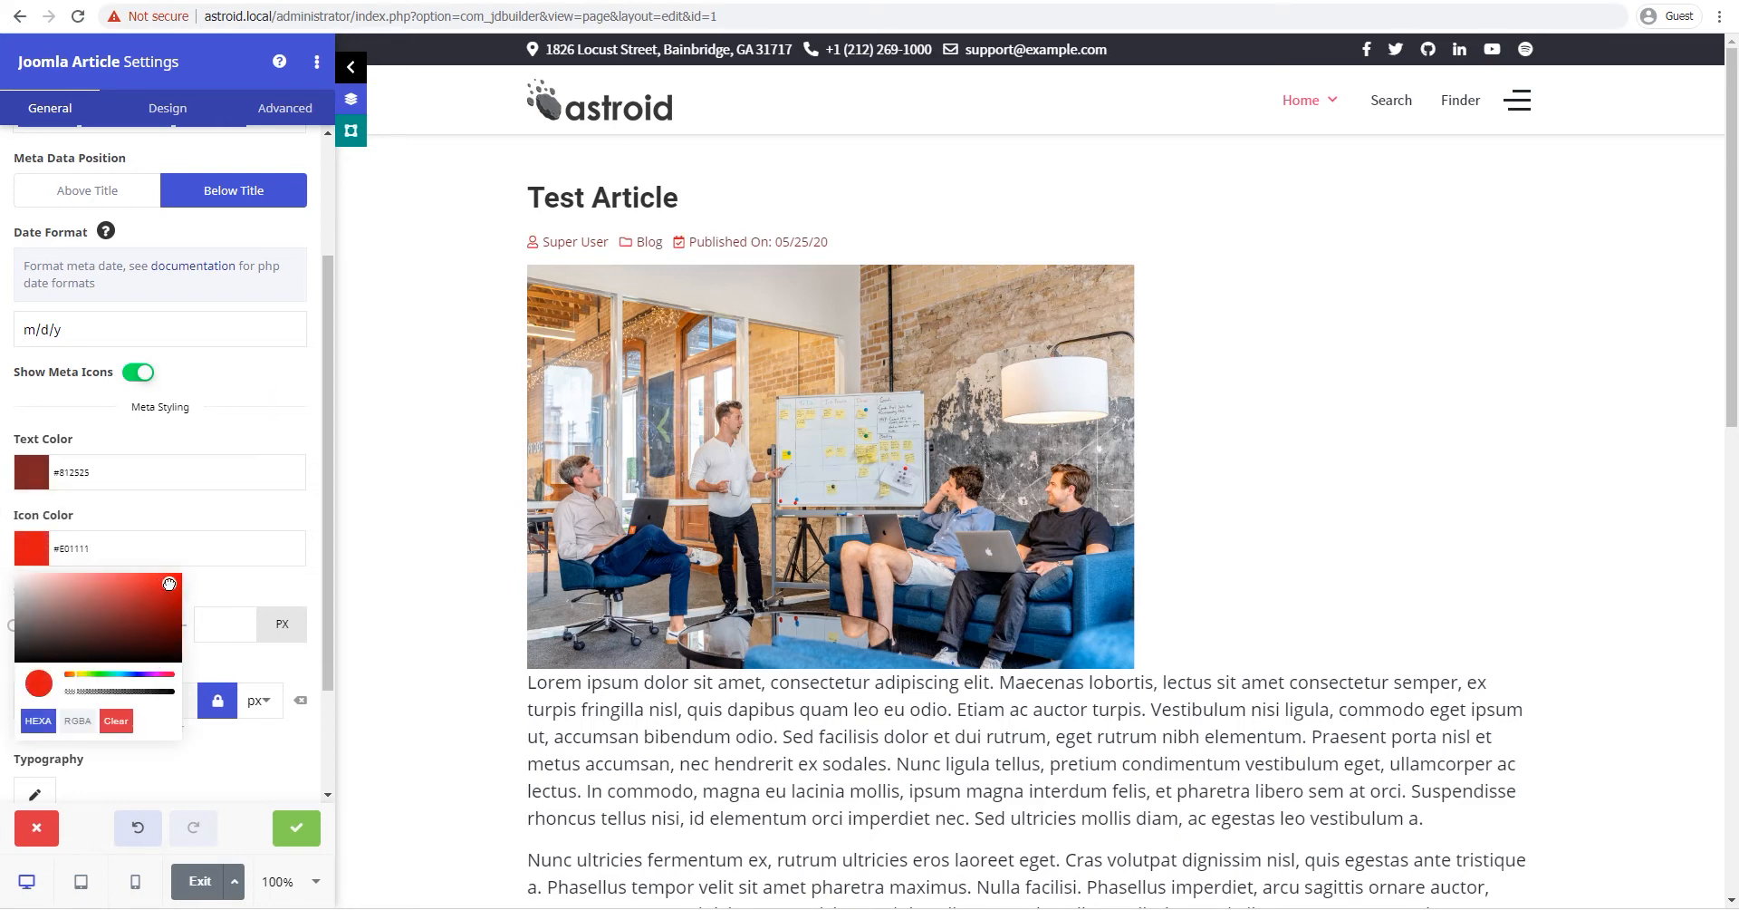
pyautogui.click(254, 423)
# Step: Set the spacing between the meta items to 4 px
pyautogui.scroll(-2, 163, 530)
pyautogui.click(24, 472)
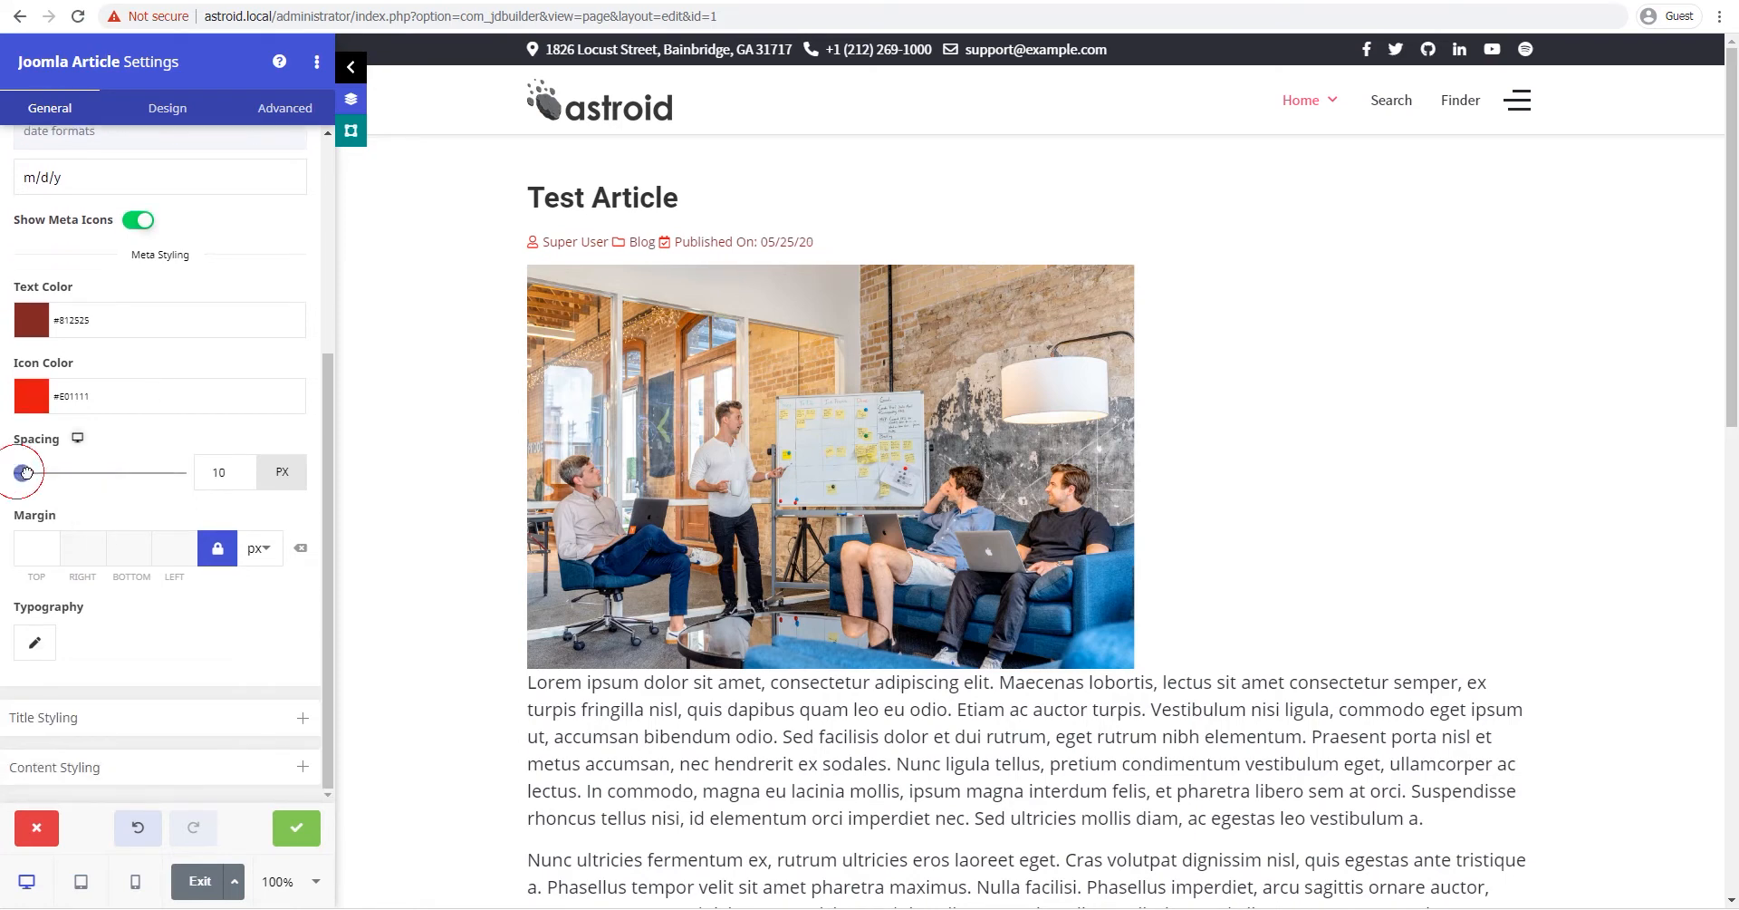
pyautogui.moveTo(25, 472)
pyautogui.mouseDown()
pyautogui.moveTo(66, 472)
pyautogui.moveTo(16, 477)
pyautogui.mouseUp()
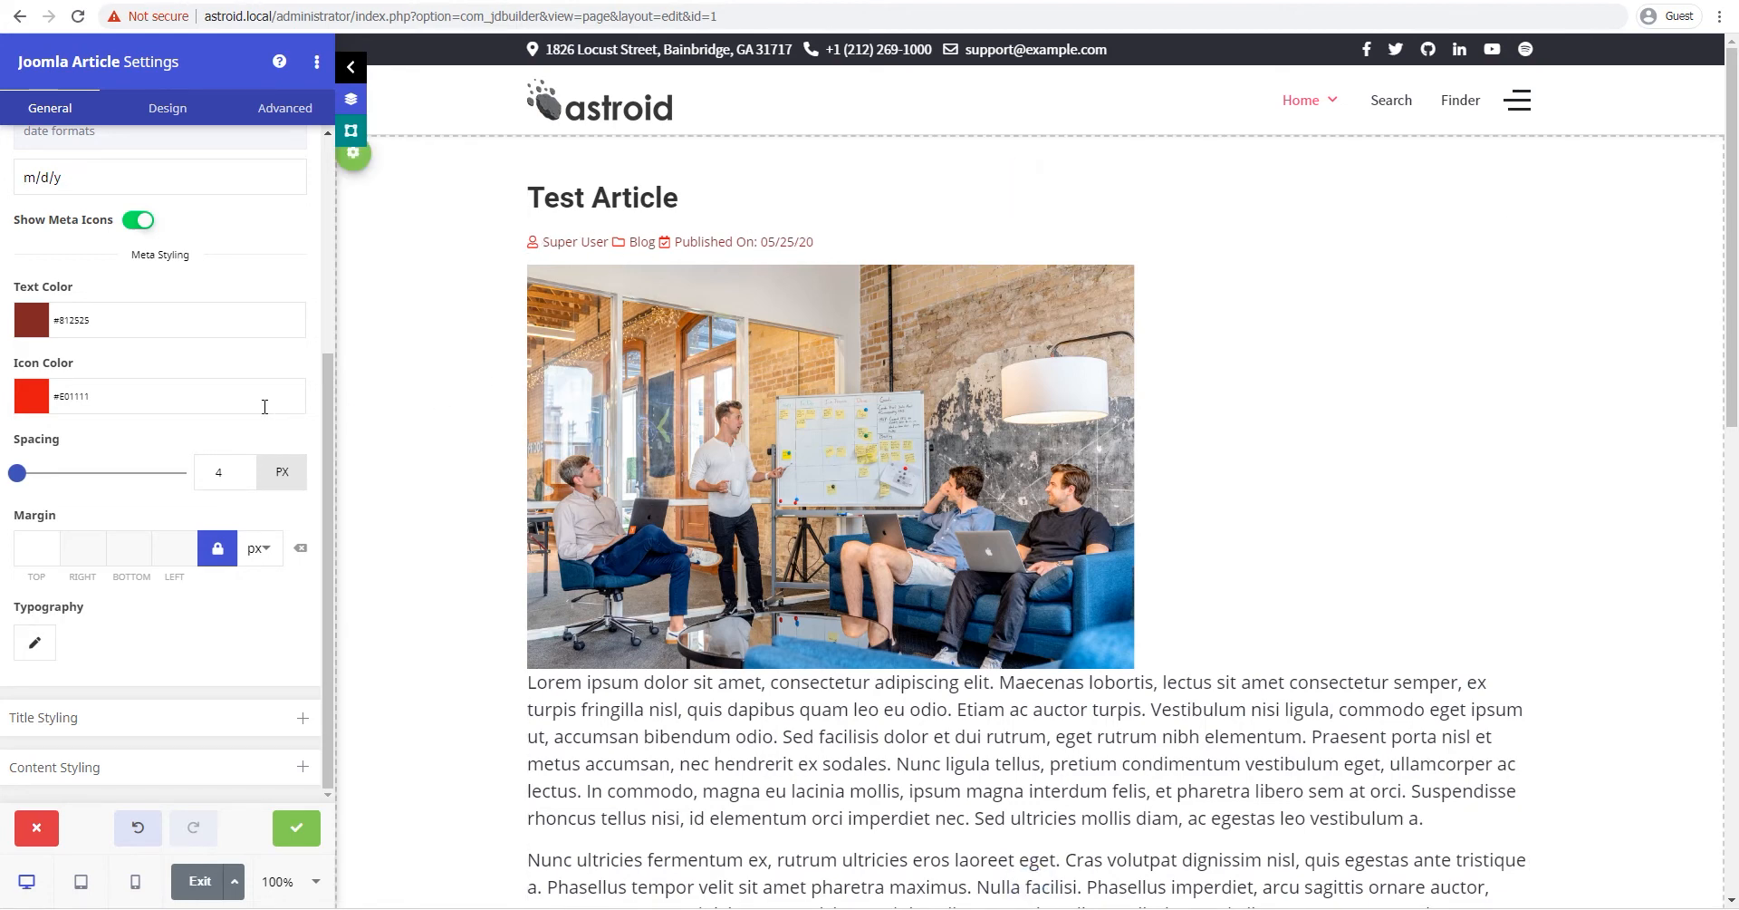
# Step: In the title styling settings, try H1 as the article title's HTML tag and settle on H2
pyautogui.scroll(3, 136, 408)
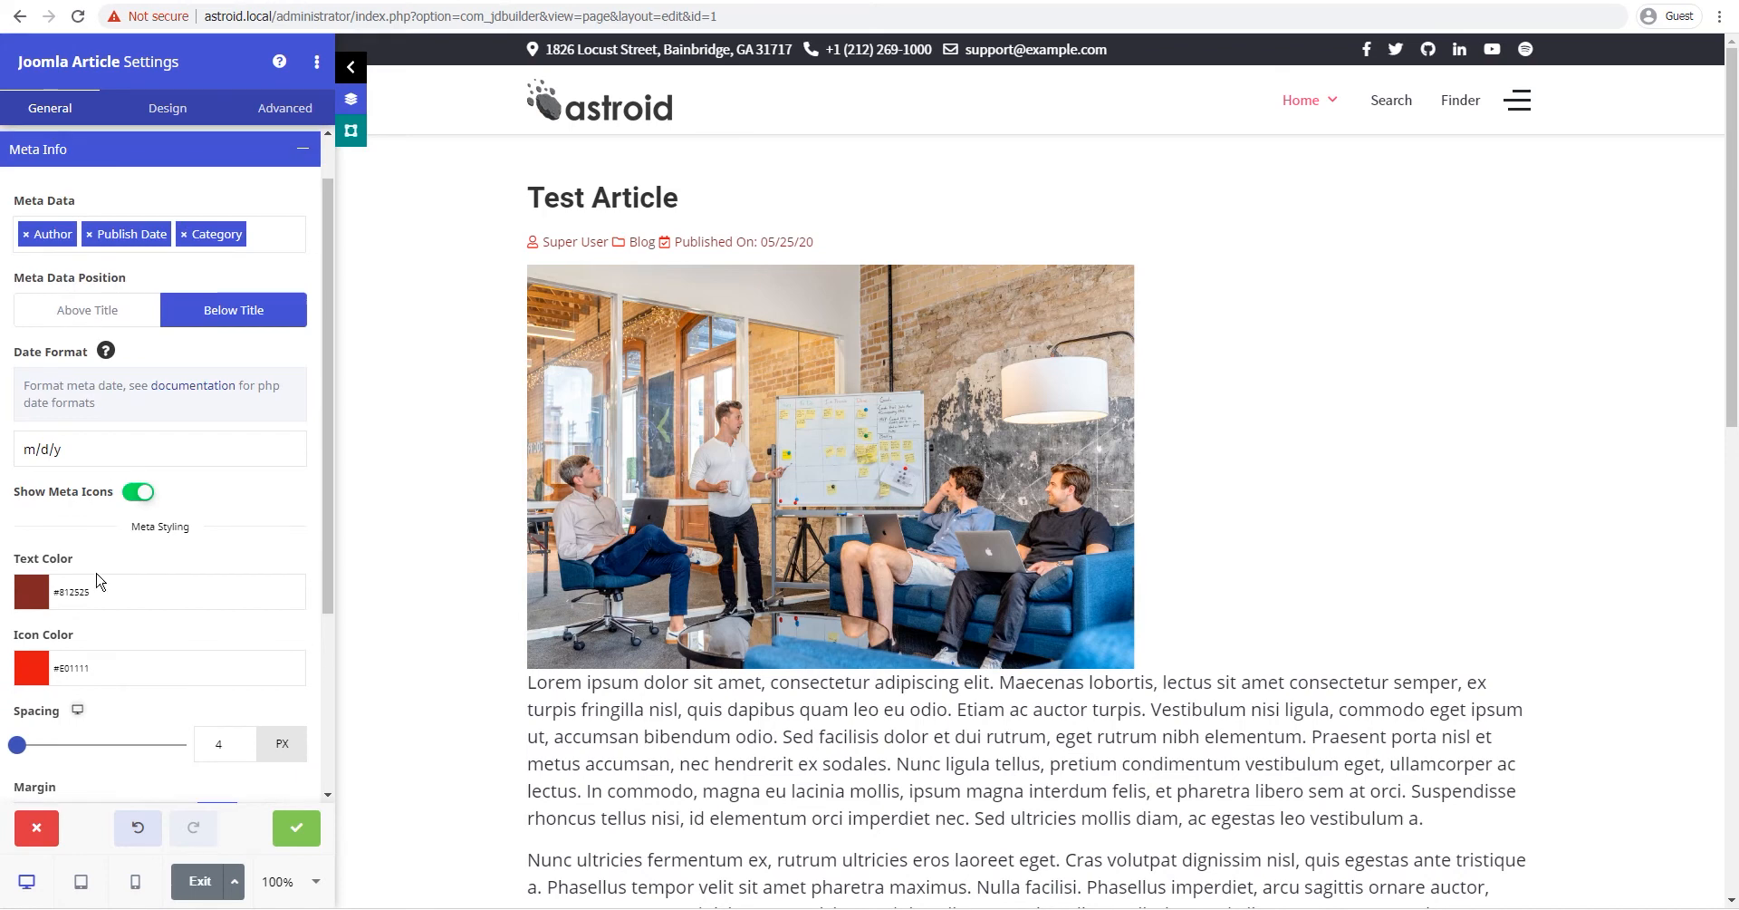
pyautogui.click(80, 148)
pyautogui.click(68, 261)
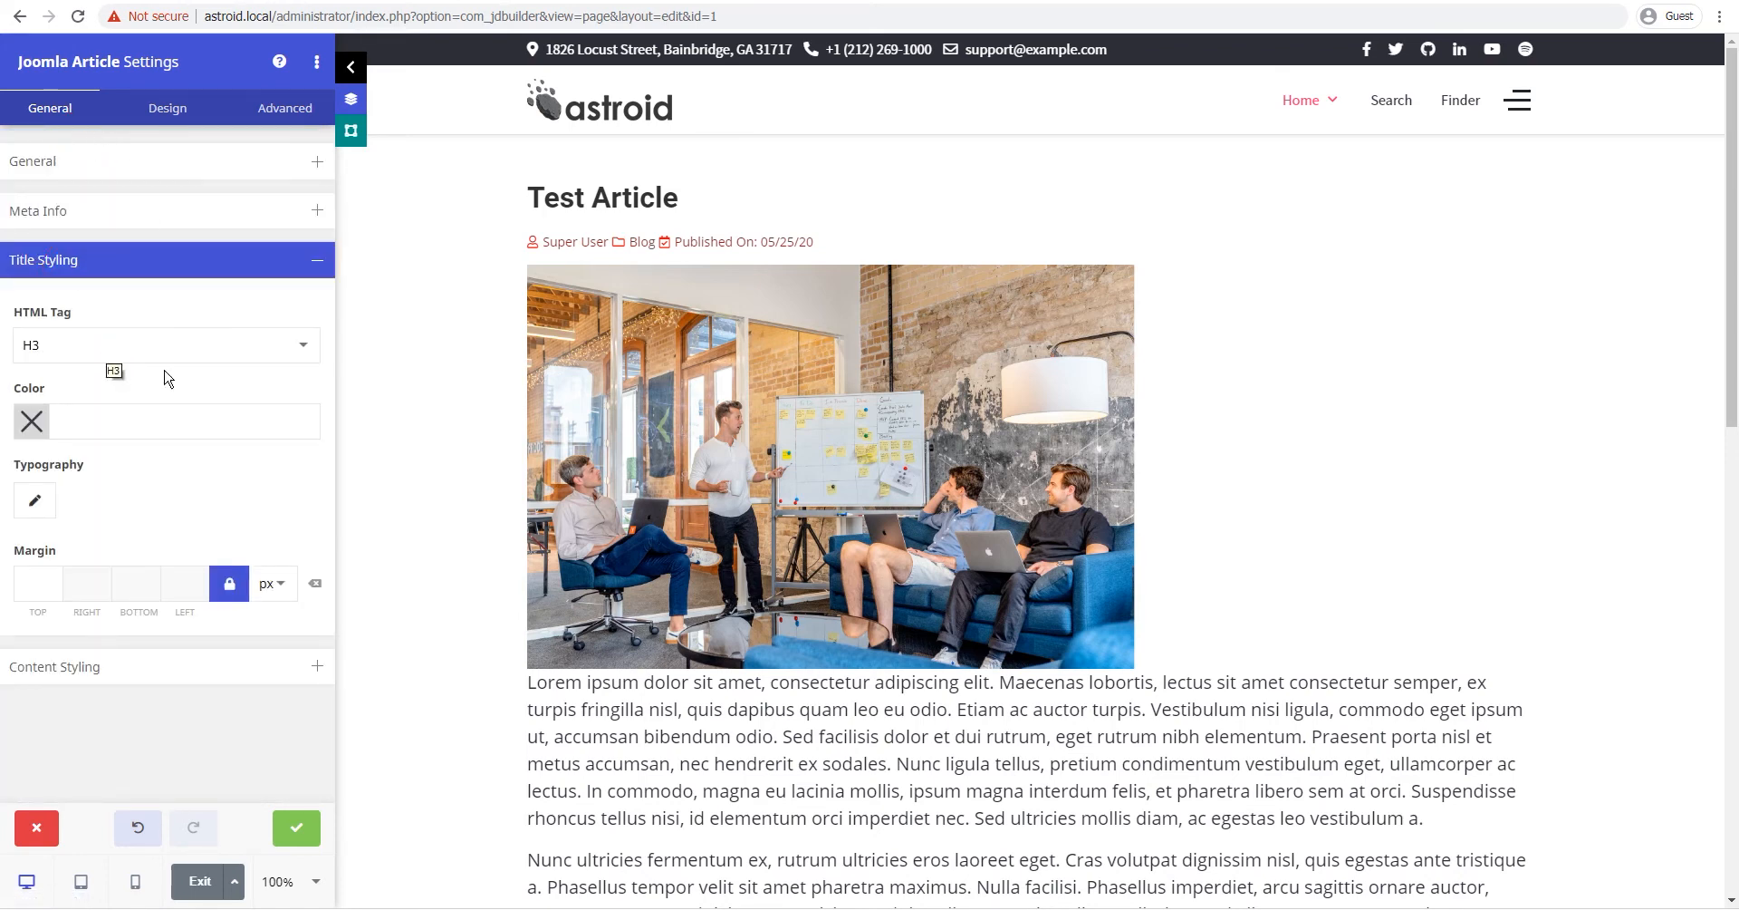
pyautogui.click(174, 341)
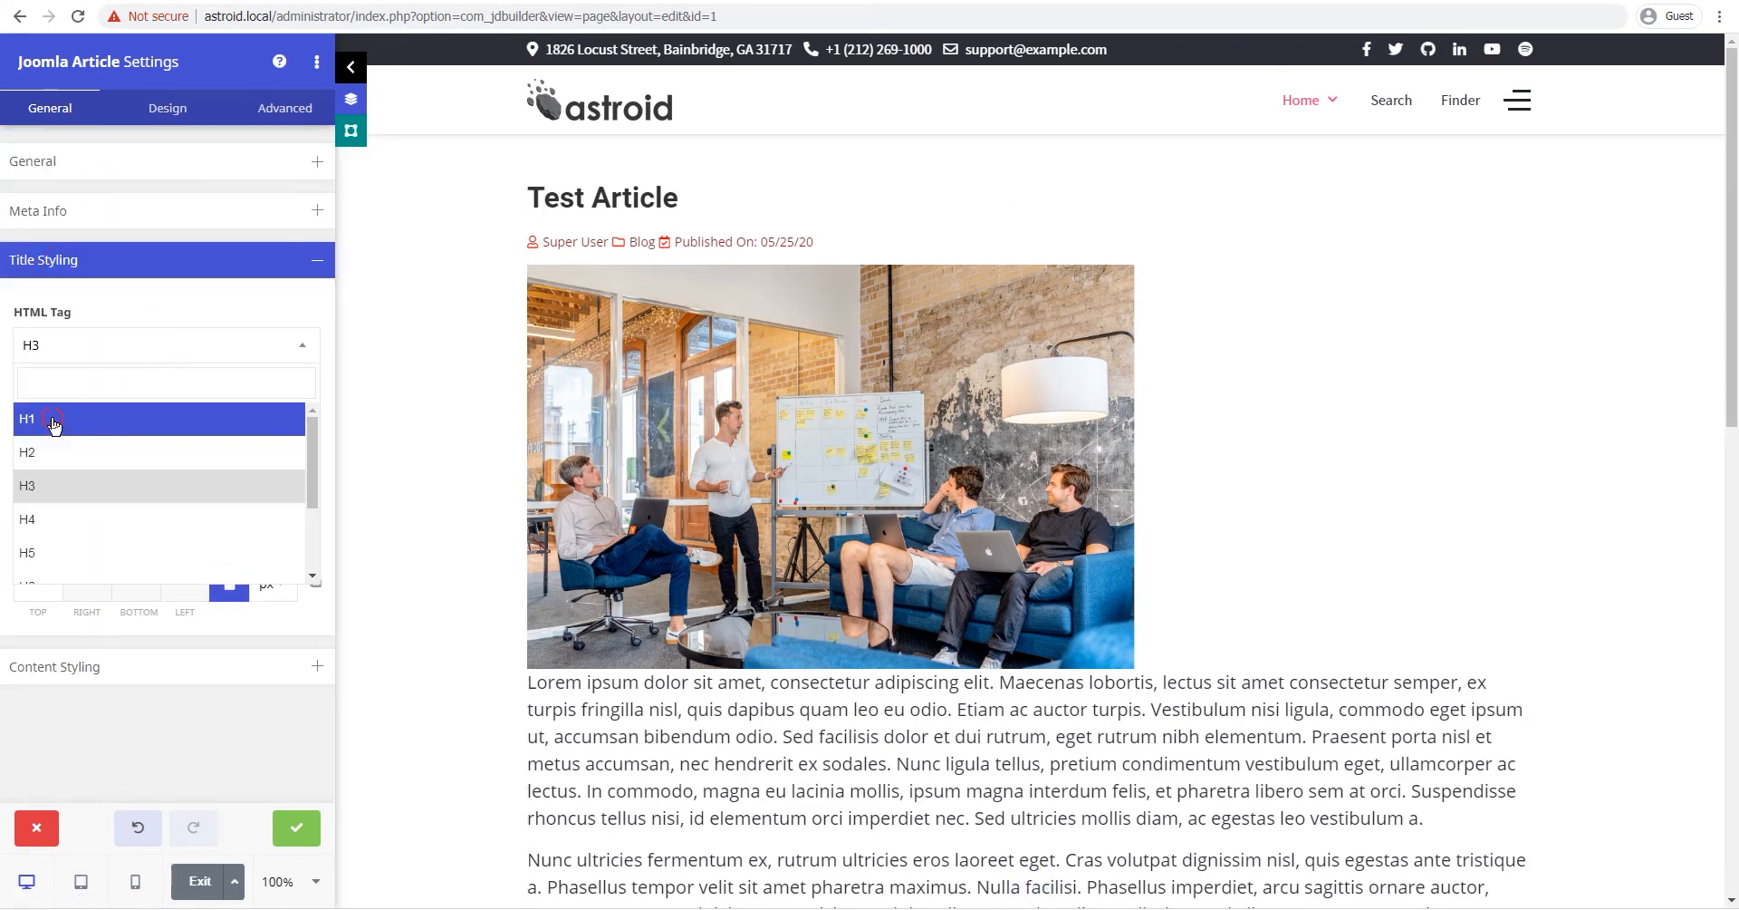
pyautogui.click(54, 424)
pyautogui.click(86, 343)
pyautogui.click(58, 437)
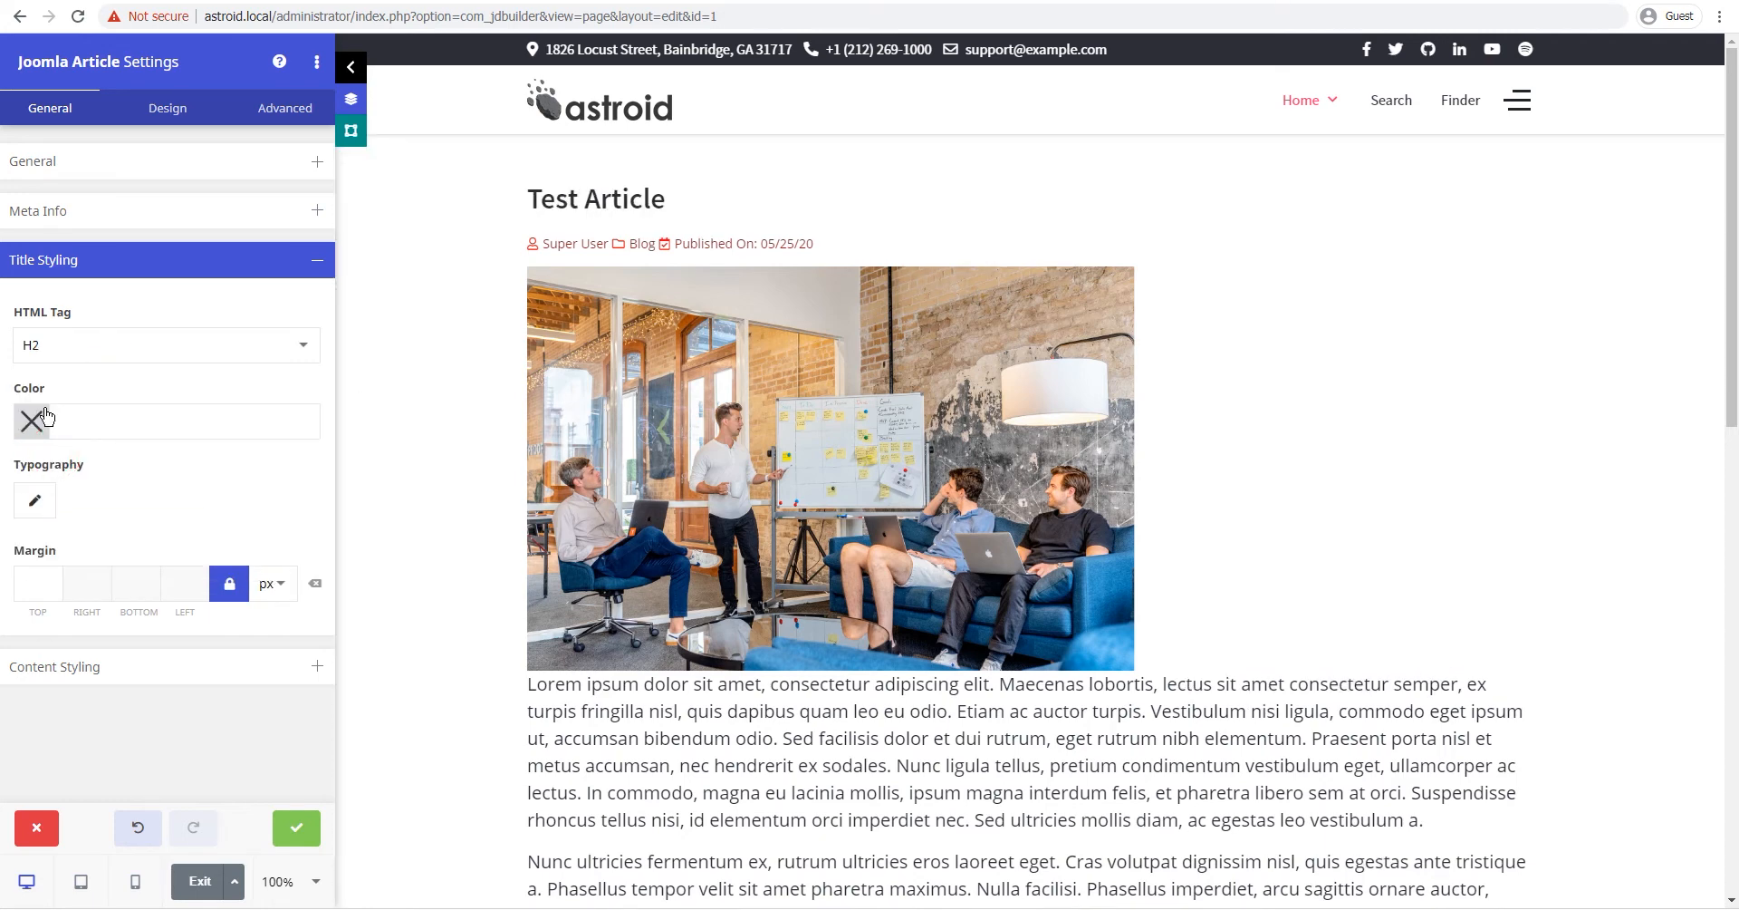
# Step: Set the article title's colour to dark green (#00820E), after trying a bright green
pyautogui.click(48, 417)
pyautogui.moveTo(94, 500)
pyautogui.mouseDown()
pyautogui.moveTo(87, 470)
pyautogui.moveTo(172, 496)
pyautogui.moveTo(102, 547)
pyautogui.mouseUp()
pyautogui.moveTo(147, 475); pyautogui.dragTo(214, 423)
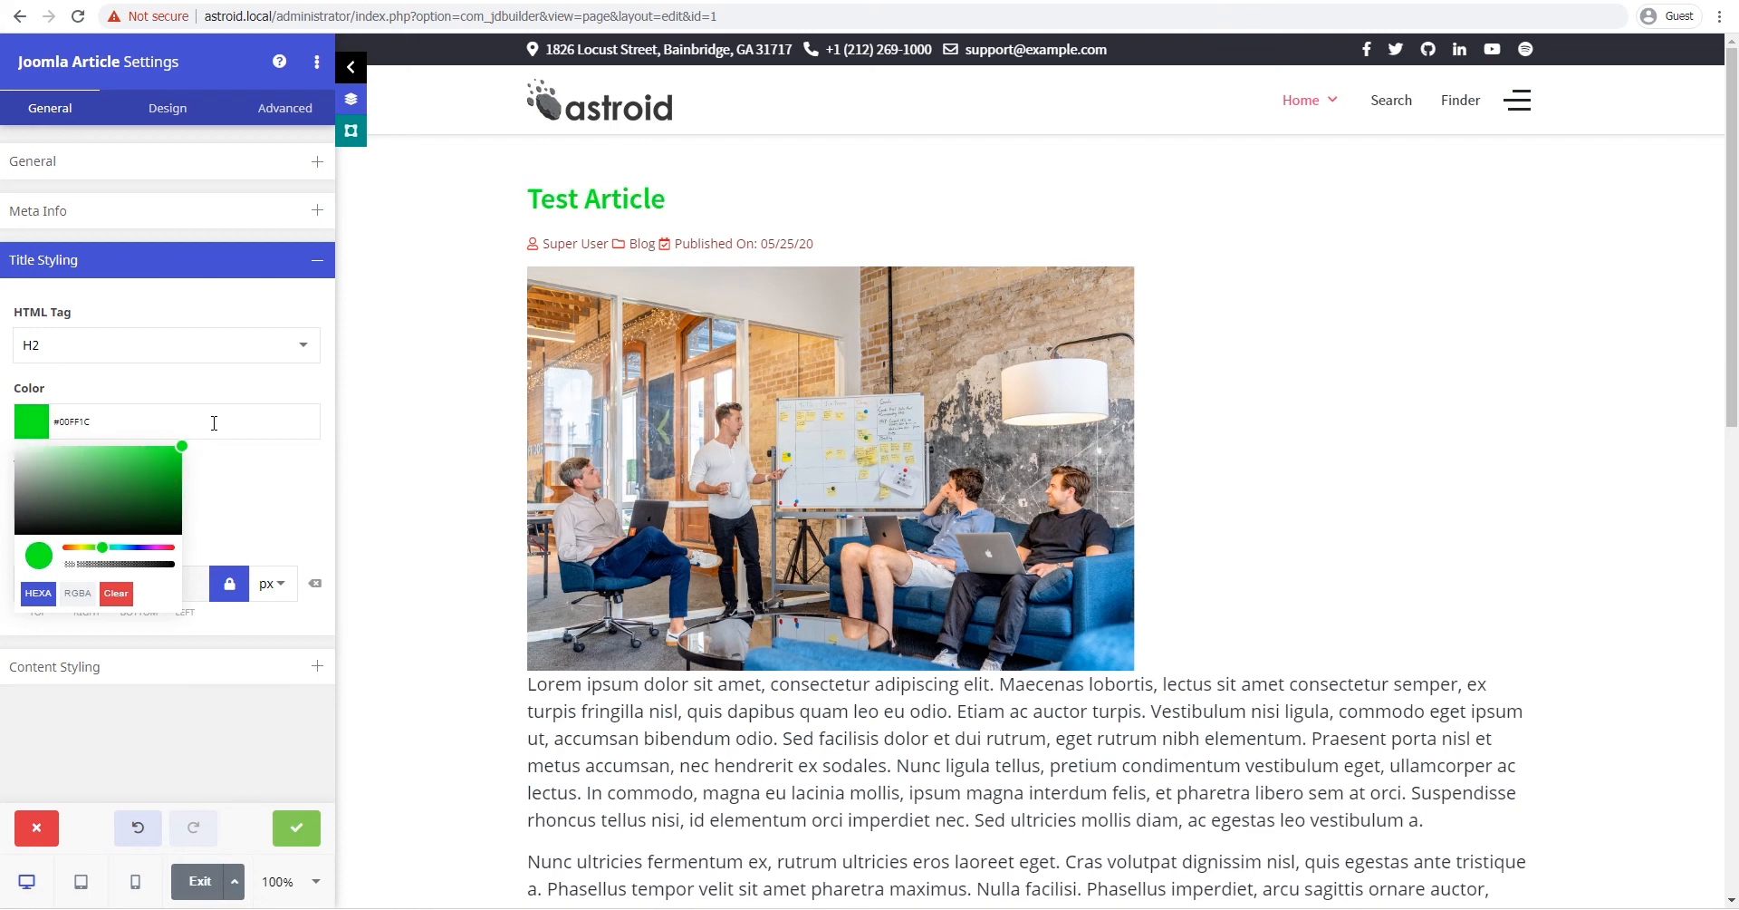
pyautogui.click(33, 426)
pyautogui.moveTo(145, 481); pyautogui.dragTo(229, 492)
pyautogui.click(233, 417)
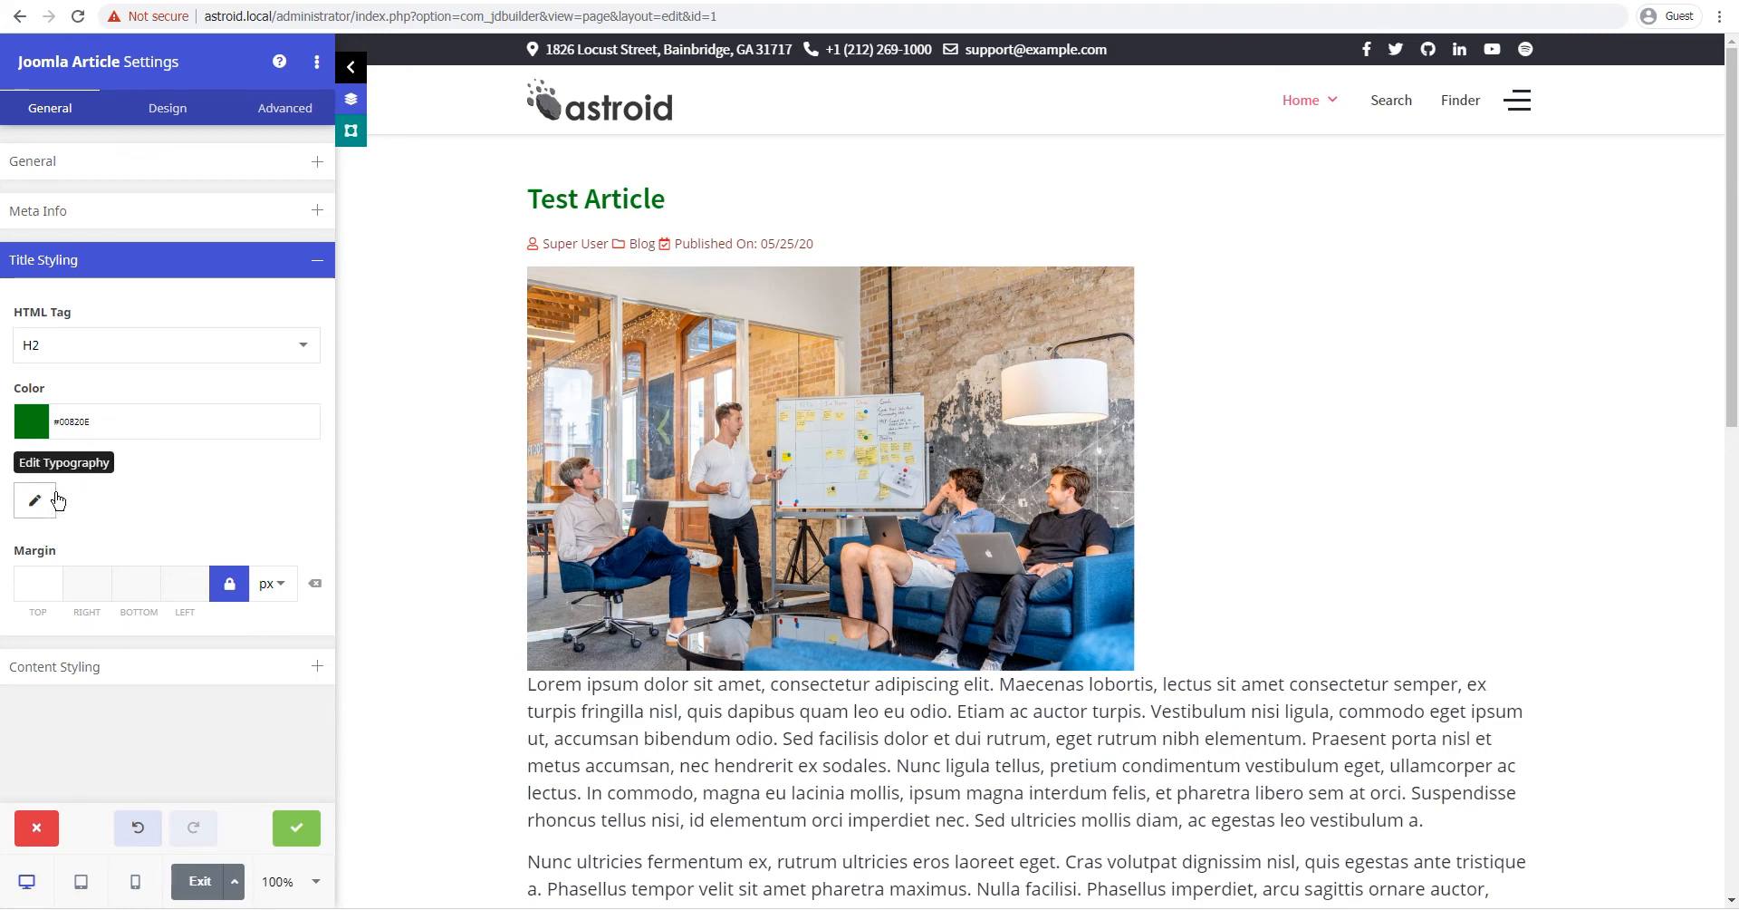
# Step: Try a 0 px margin on all sides of the article title and clear it again
pyautogui.click(49, 581)
pyautogui.click(49, 581)
pyautogui.click(49, 582)
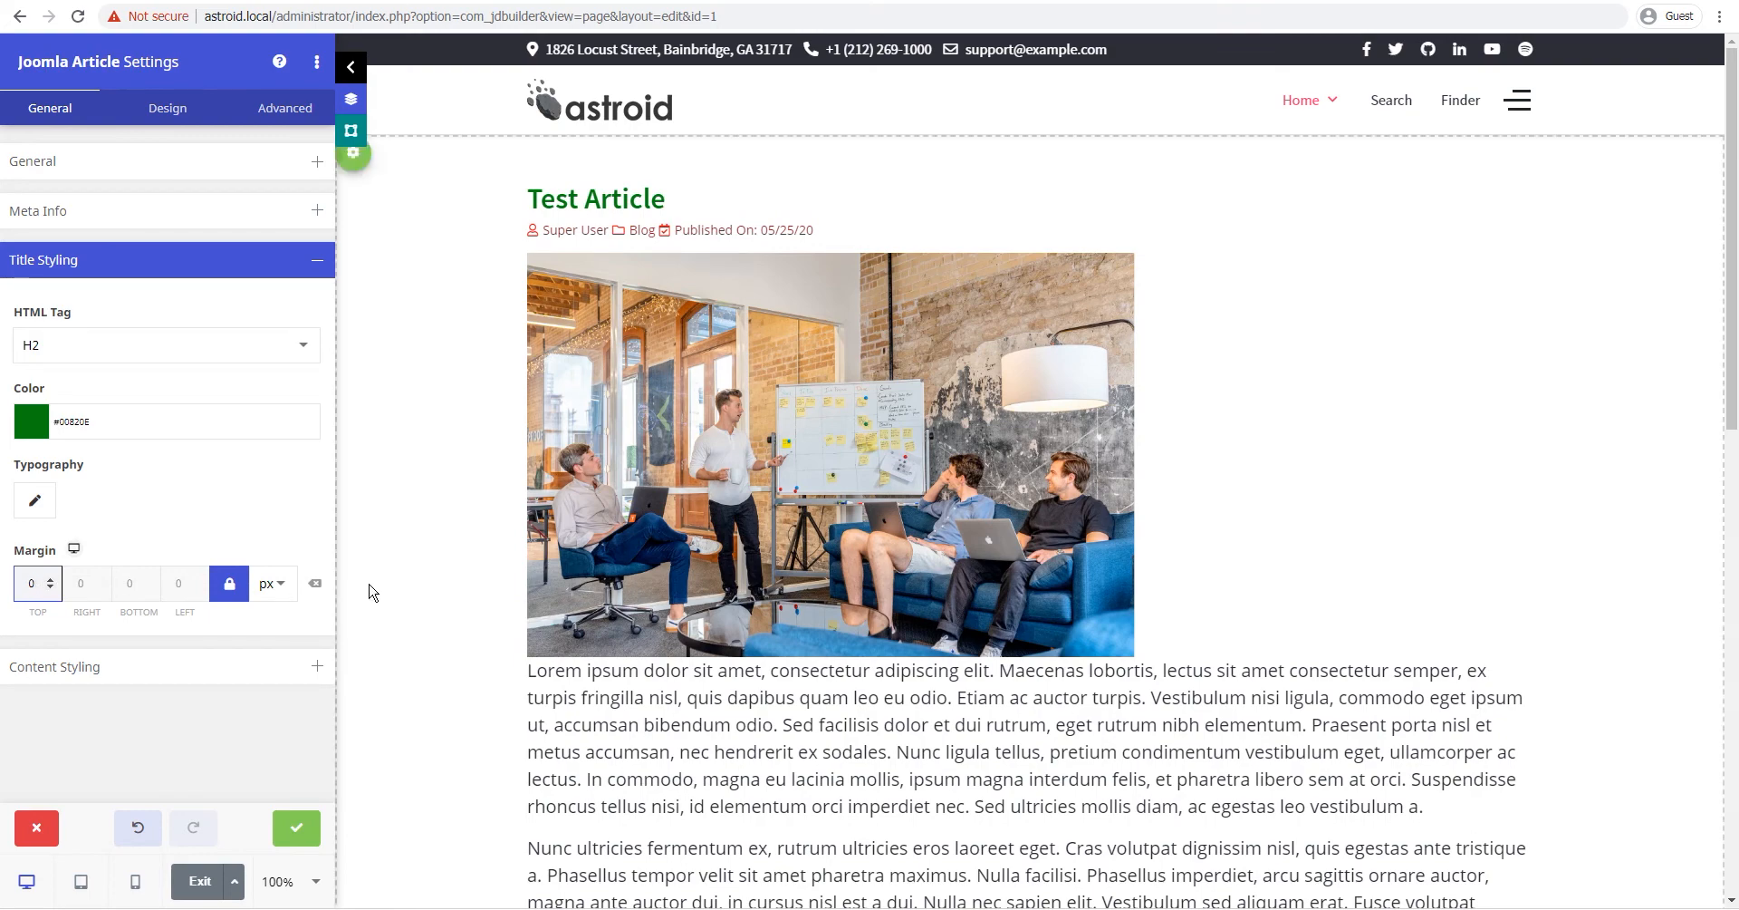
pyautogui.click(313, 587)
# Step: In the content styling settings, set the article's body text colour to red (#FF0000)
pyautogui.click(132, 668)
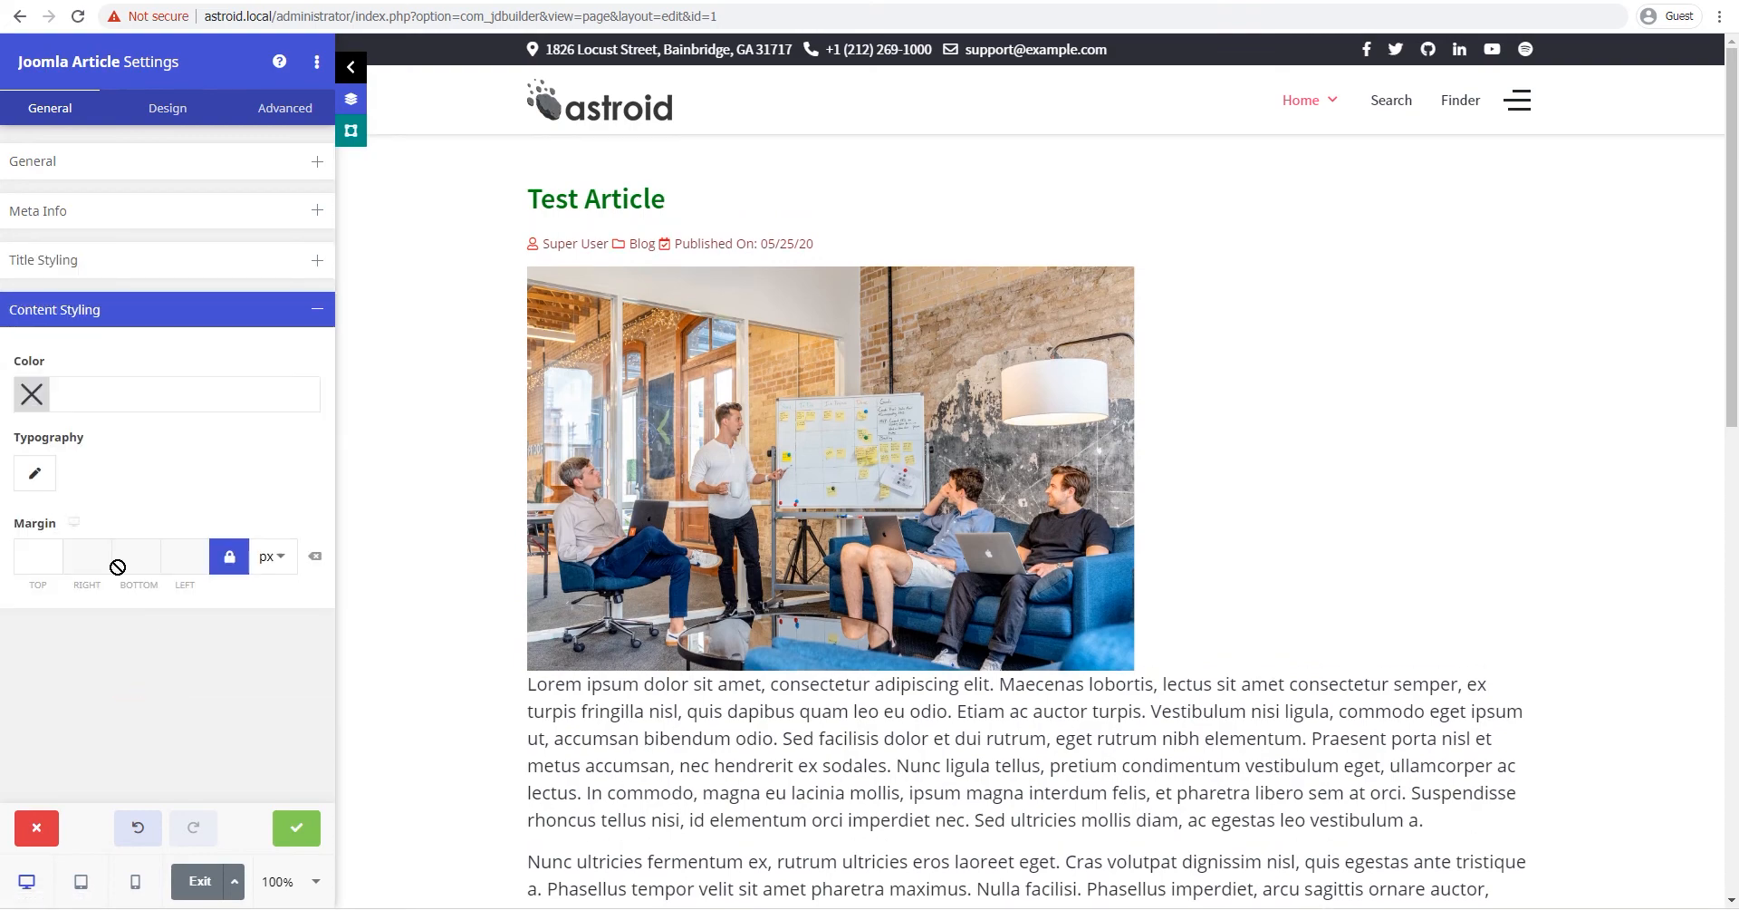
pyautogui.scroll(-3, 906, 634)
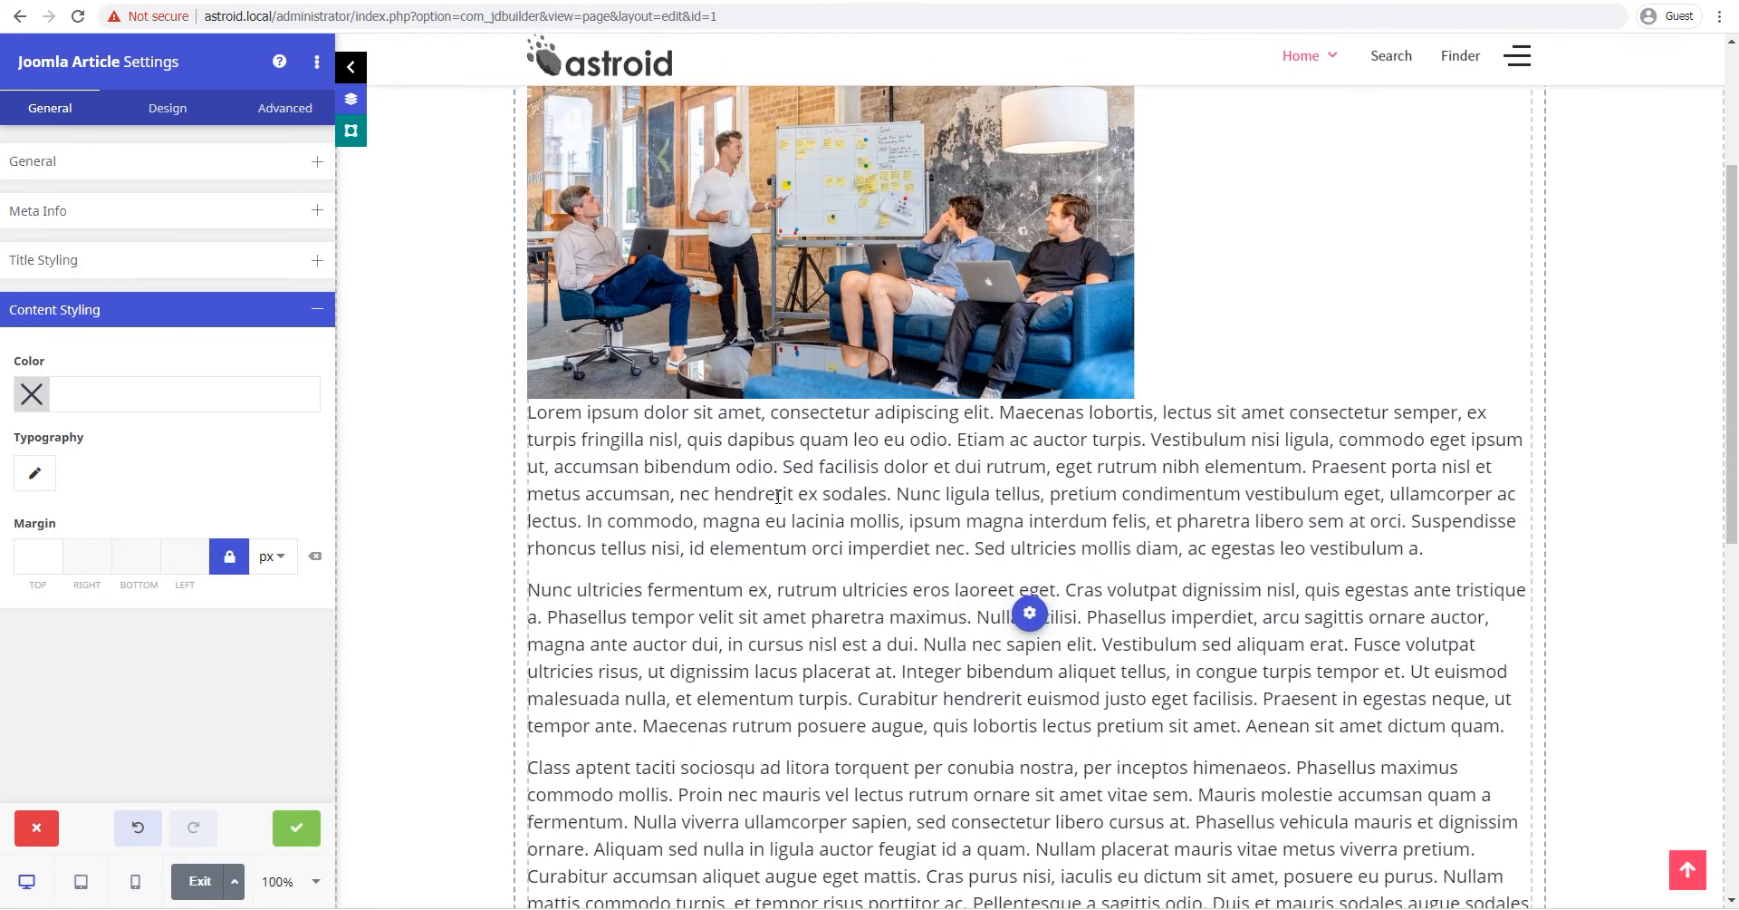
pyautogui.moveTo(747, 465); pyautogui.dragTo(922, 703)
pyautogui.click(31, 393)
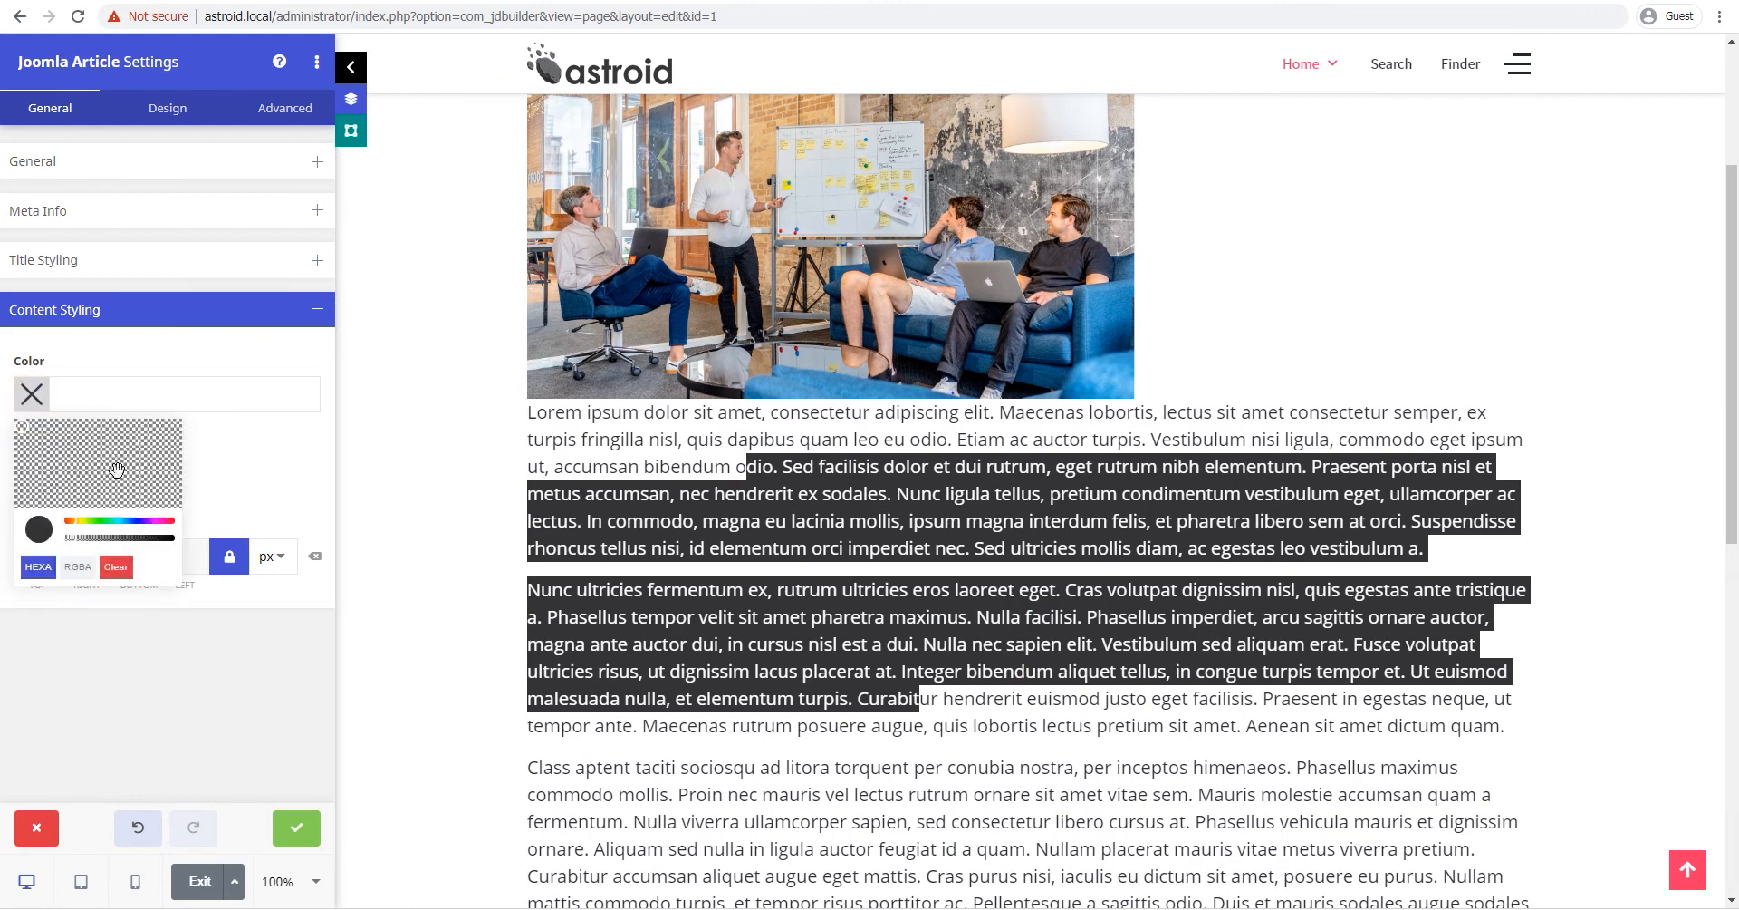
pyautogui.click(114, 422)
pyautogui.moveTo(141, 427); pyautogui.dragTo(162, 447)
pyautogui.click(669, 502)
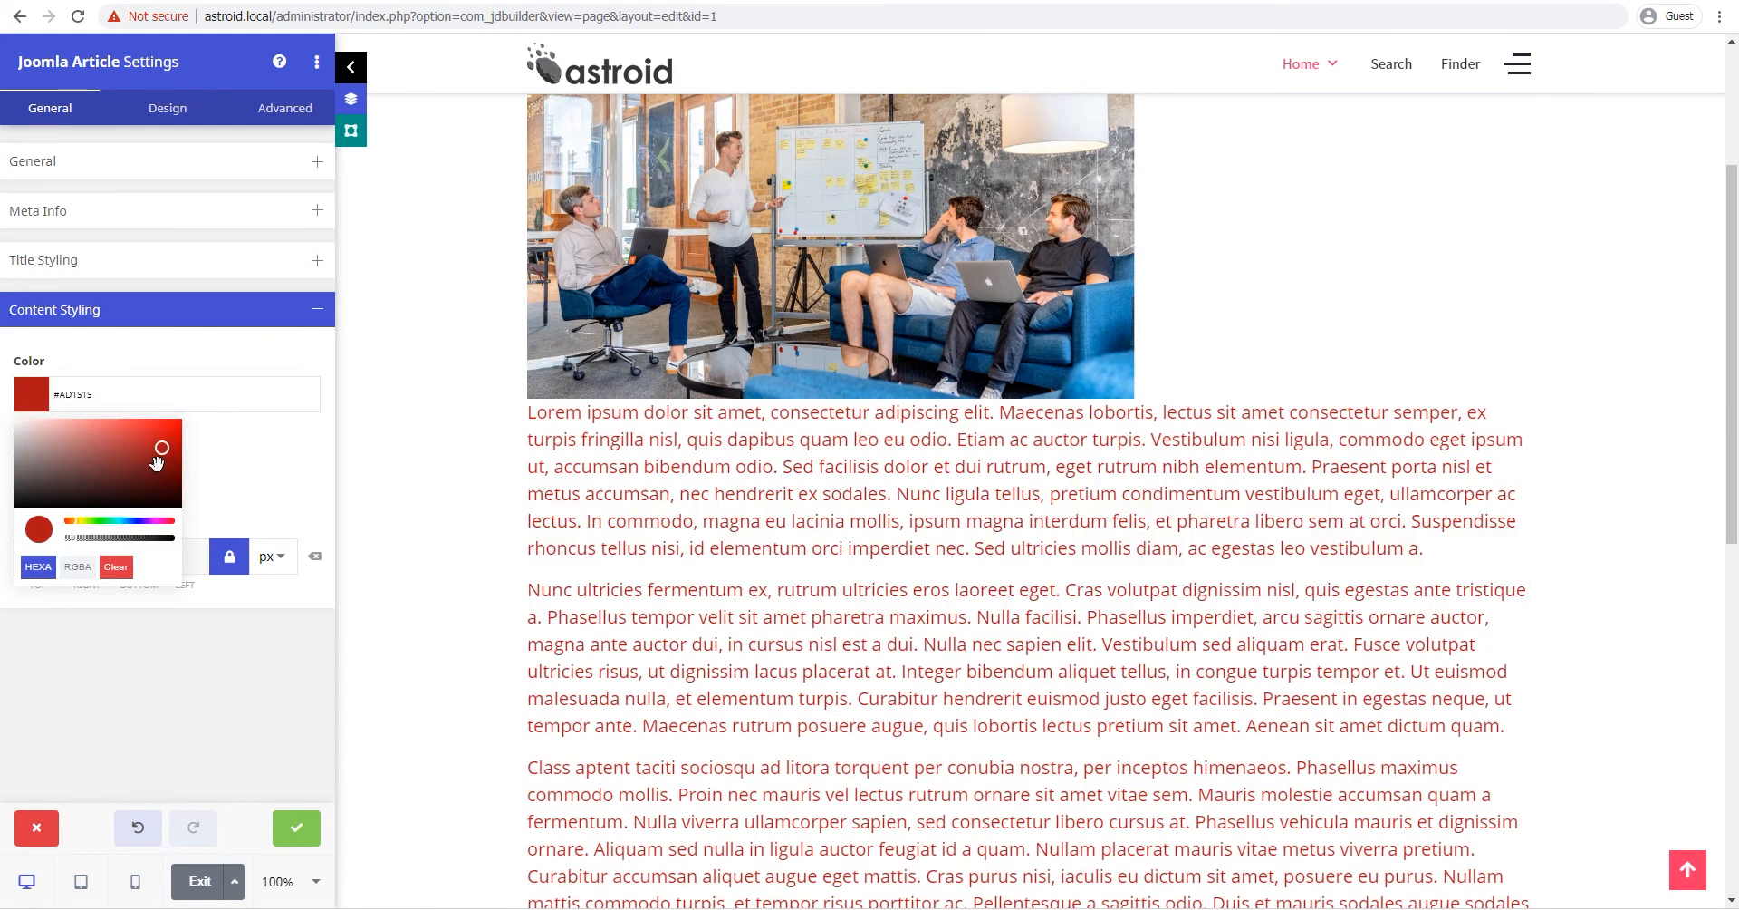
pyautogui.moveTo(160, 458); pyautogui.dragTo(198, 415)
pyautogui.click(235, 449)
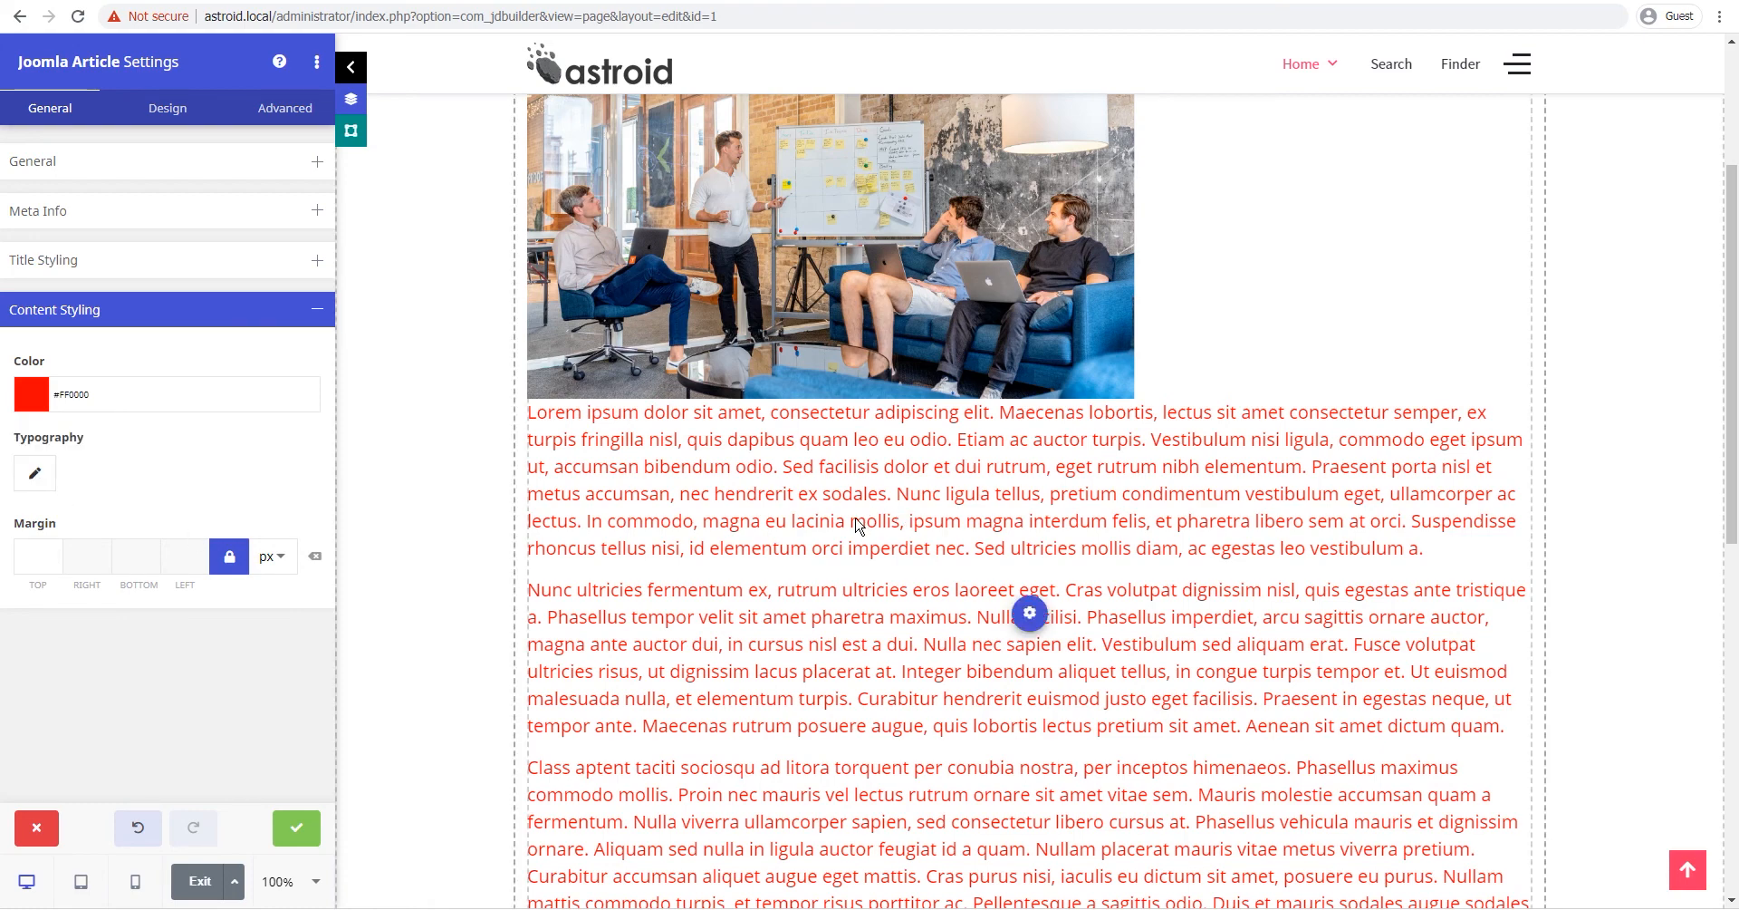
# Step: Replace the body text colour with a neutral gray, collapse the content styling settings and hide the layout outlines in the preview
pyautogui.click(30, 396)
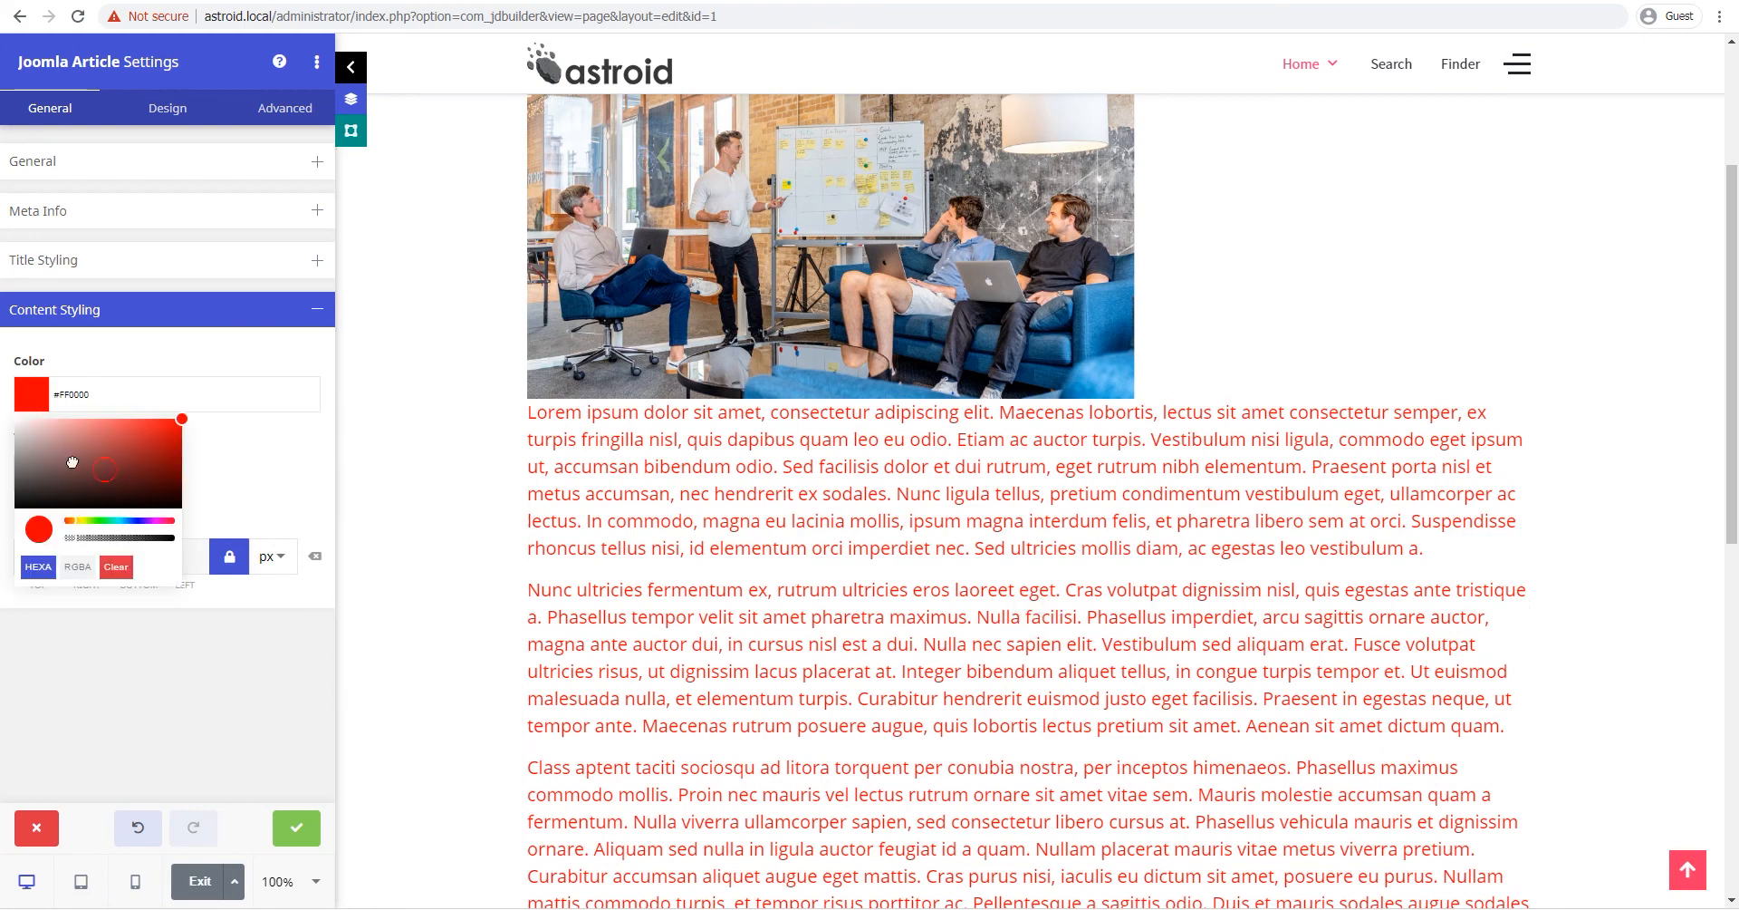
pyautogui.moveTo(73, 462); pyautogui.dragTo(260, 475)
pyautogui.click(260, 474)
pyautogui.click(303, 306)
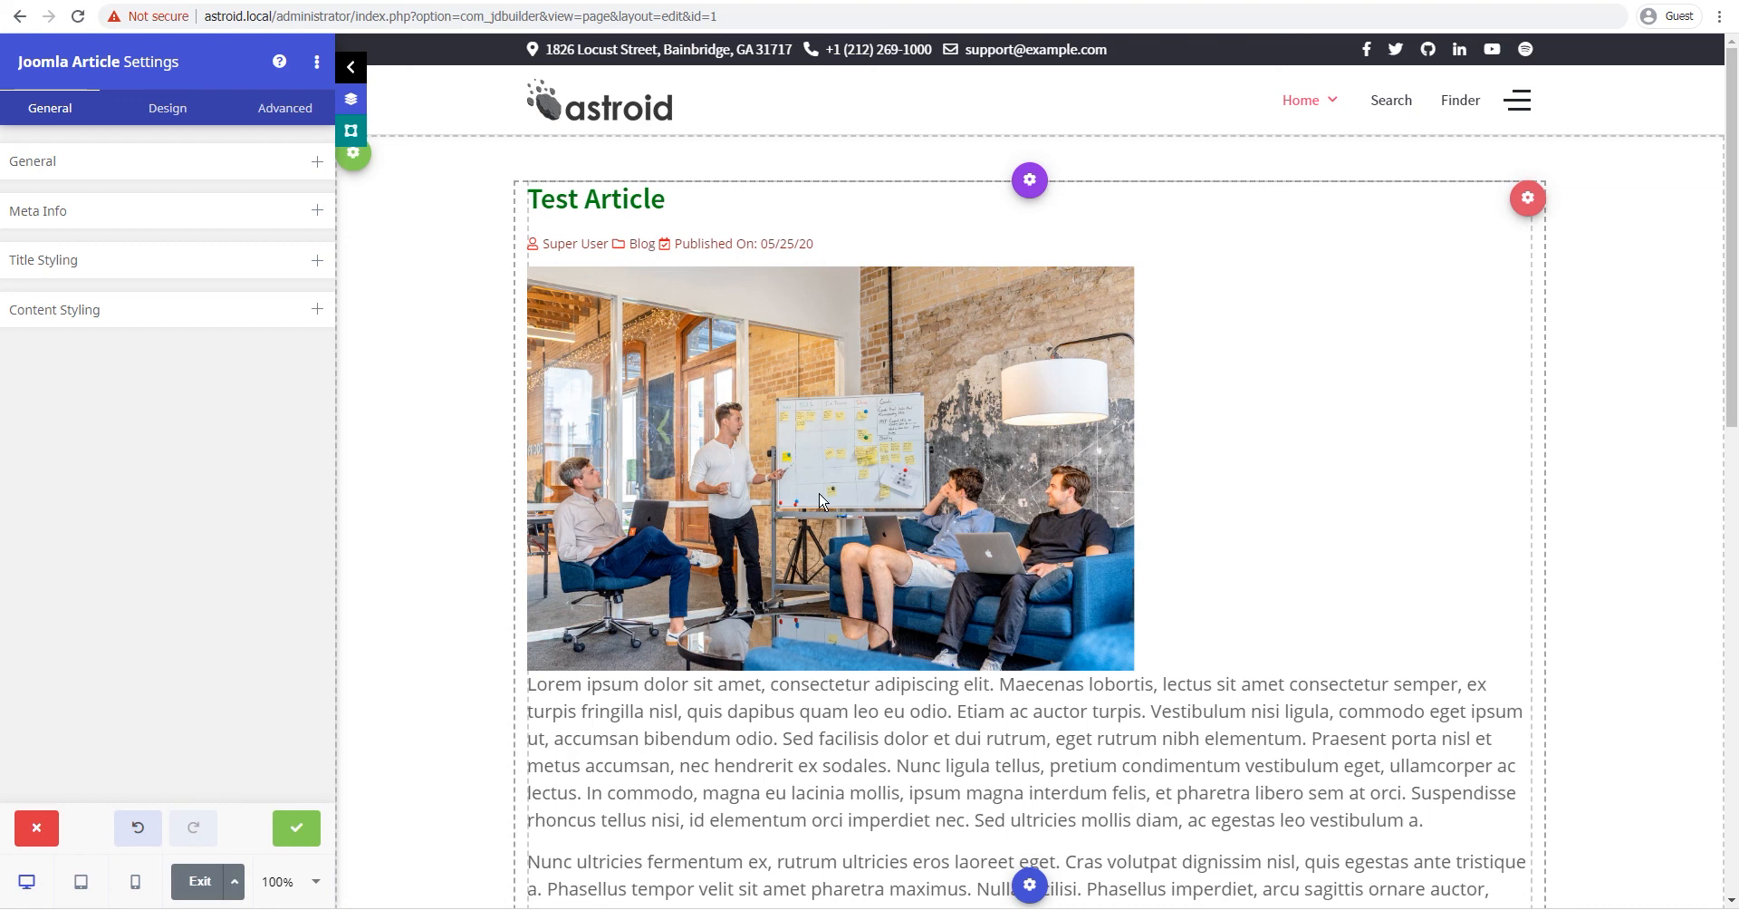
pyautogui.click(351, 131)
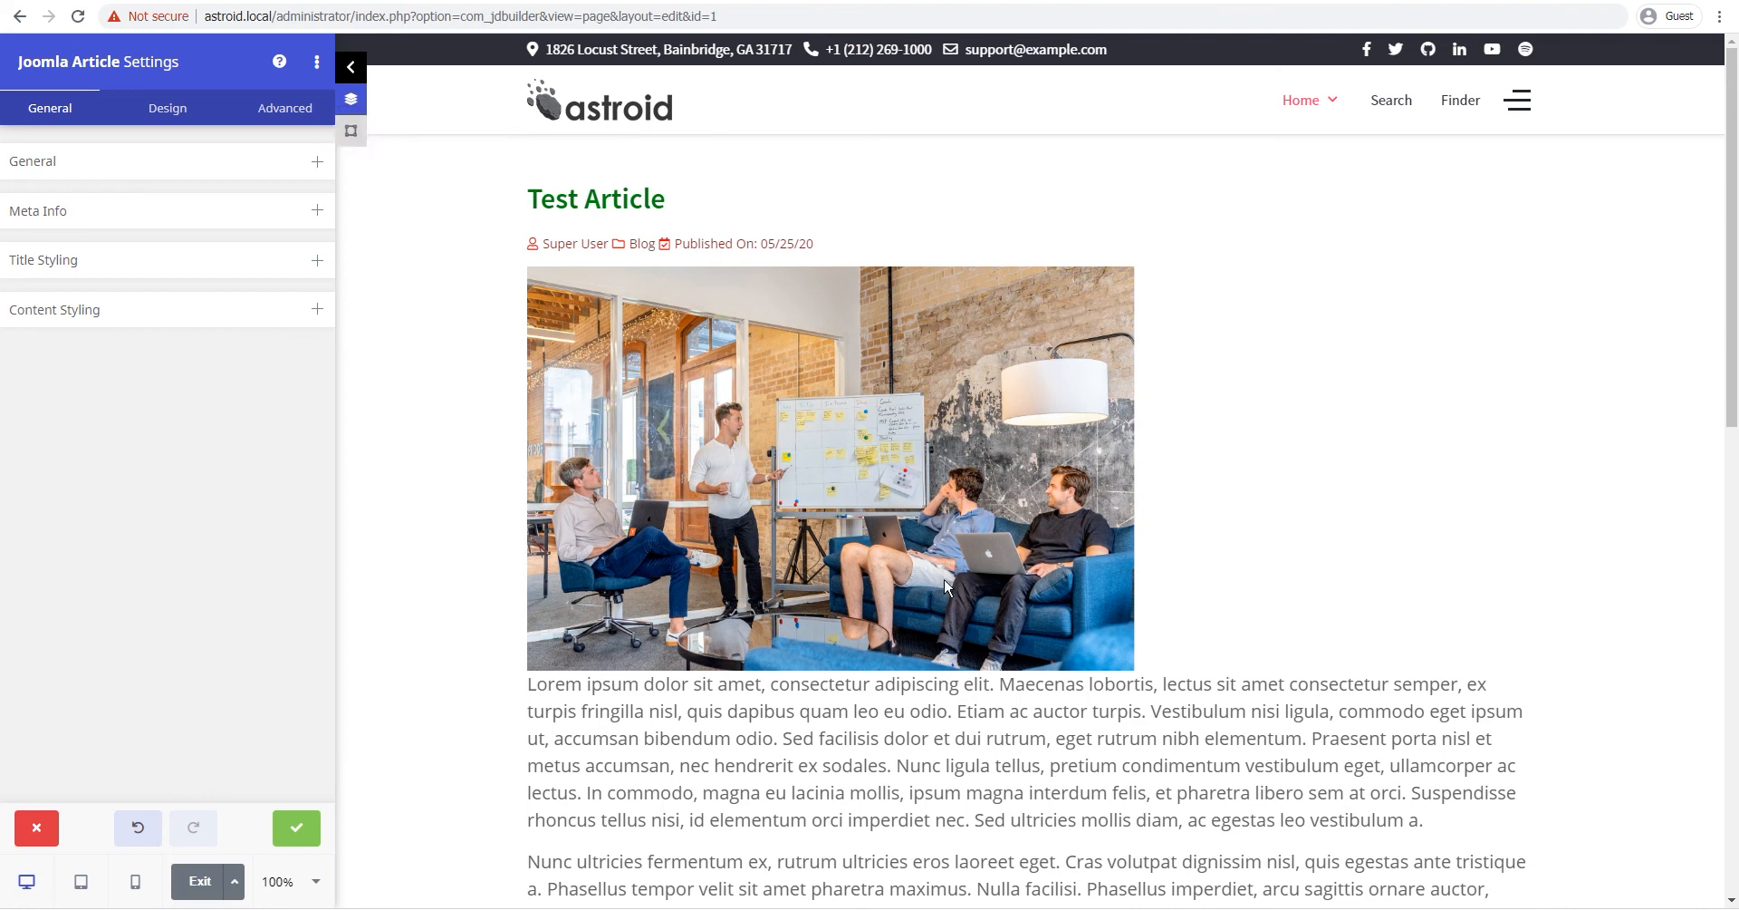